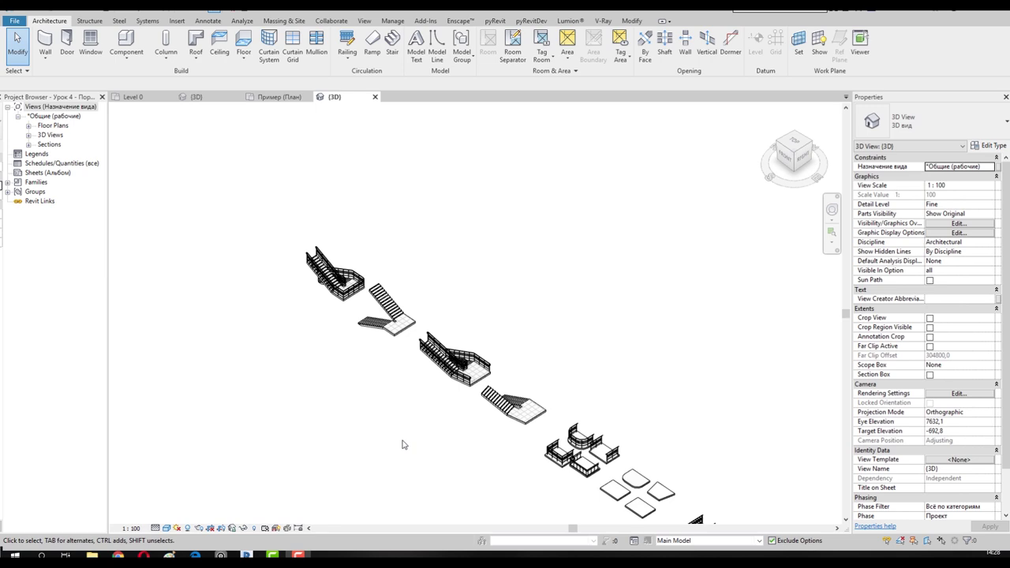
Examine the sample U-shaped stairs, with and without railings, in the 3D view
scroll(325, 292, up, 6)
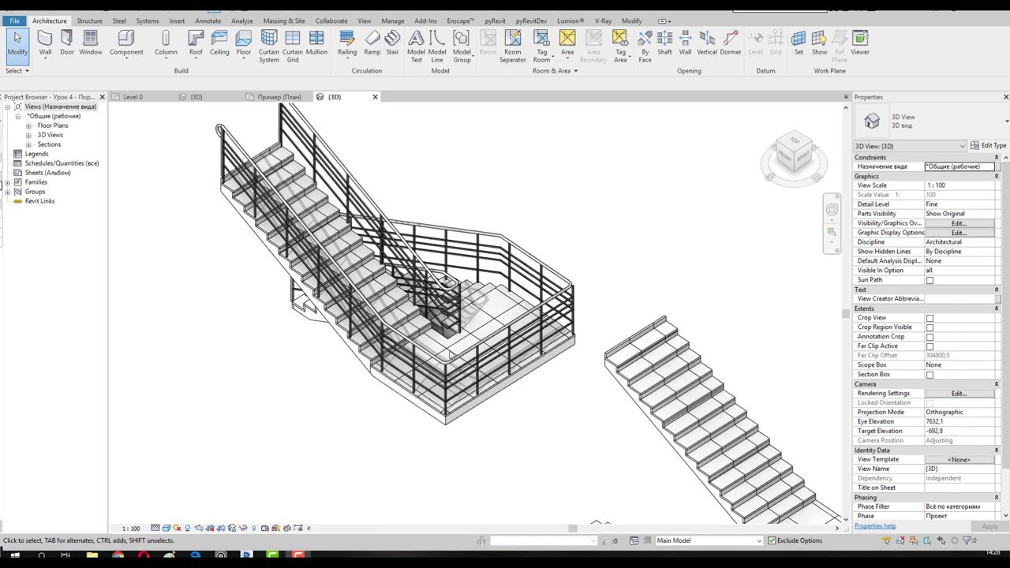
scroll(426, 322, down, 5)
scroll(489, 331, up, 3)
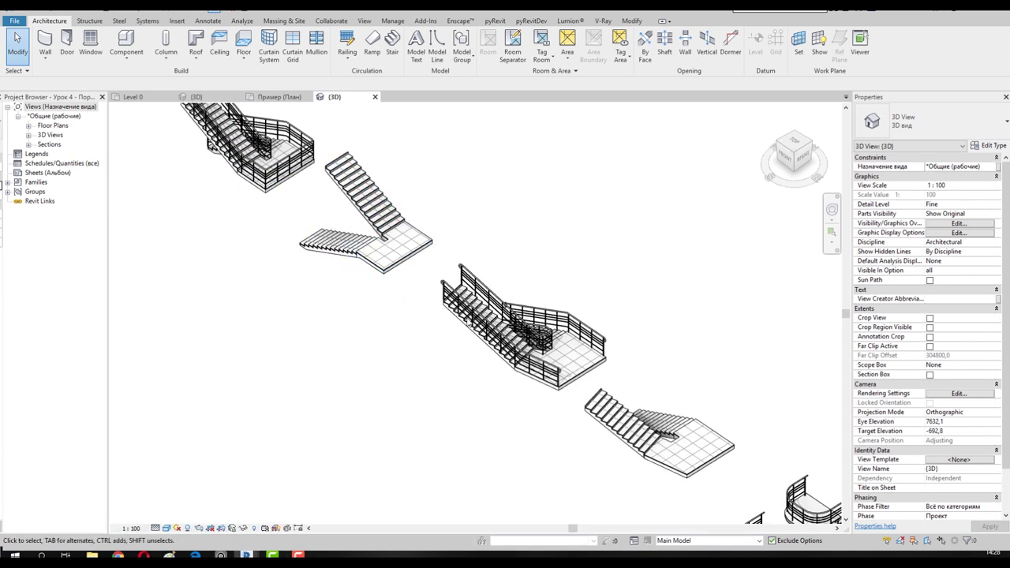
scroll(559, 347, up, 3)
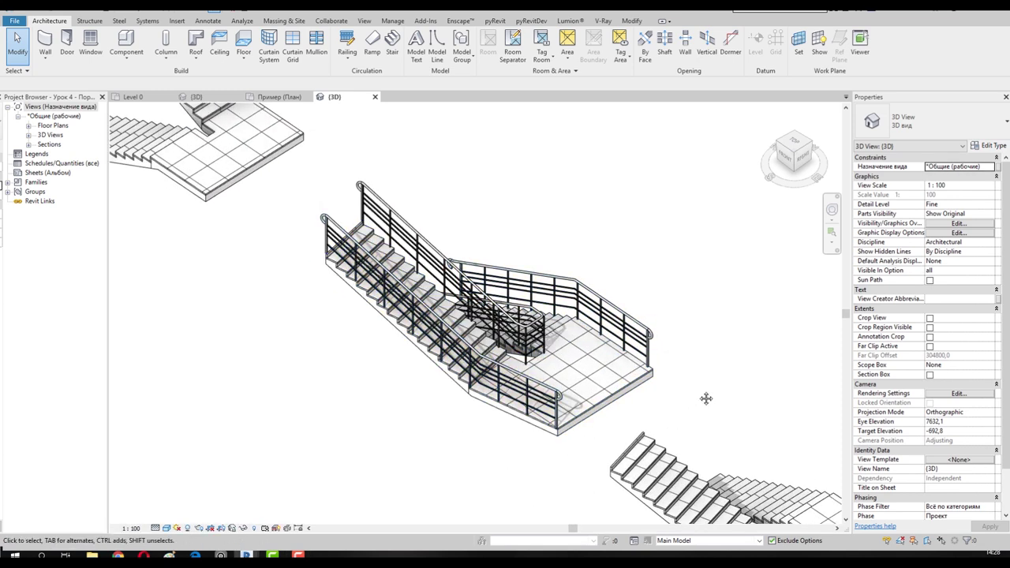
middle_drag(706, 398, 660, 381)
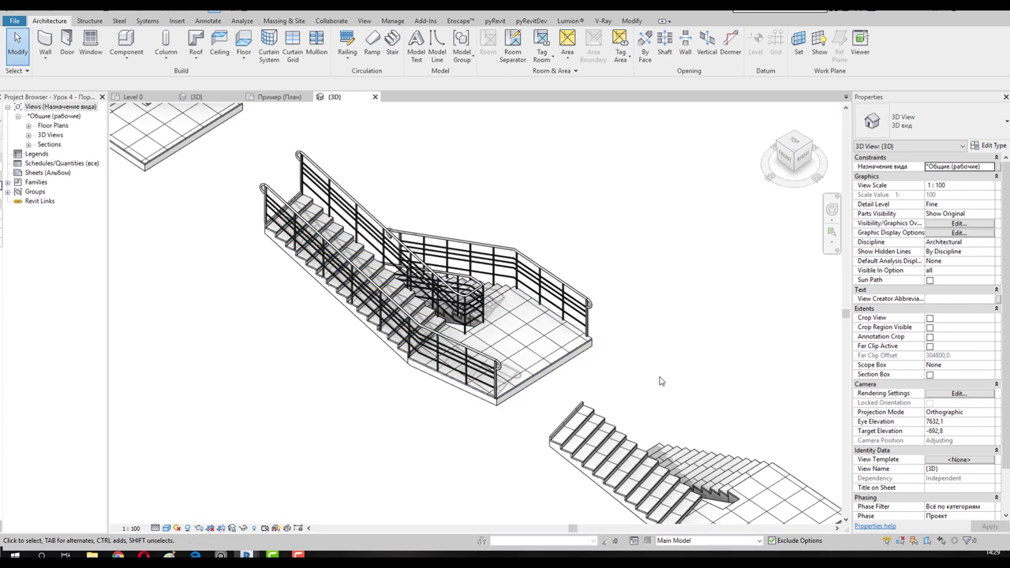
scroll(646, 379, down, 2)
middle_drag(692, 384, 476, 292)
mouse_move(587, 332)
middle_down()
mouse_move(473, 260)
mouse_move(476, 298)
middle_up()
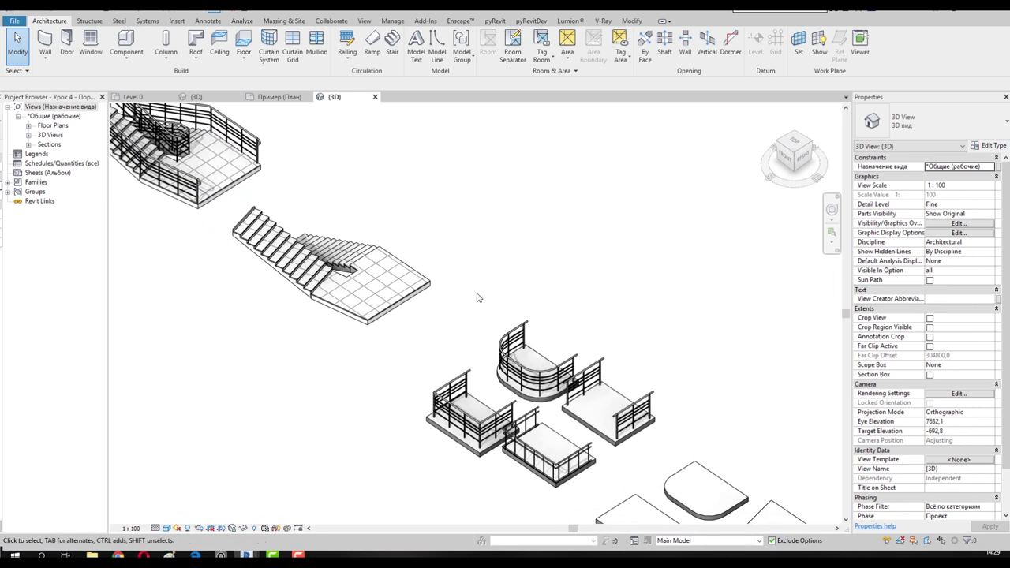
Examine the sample railings on the balcony slabs, the entrance porch and the stair enclosed by walls
scroll(505, 375, up, 3)
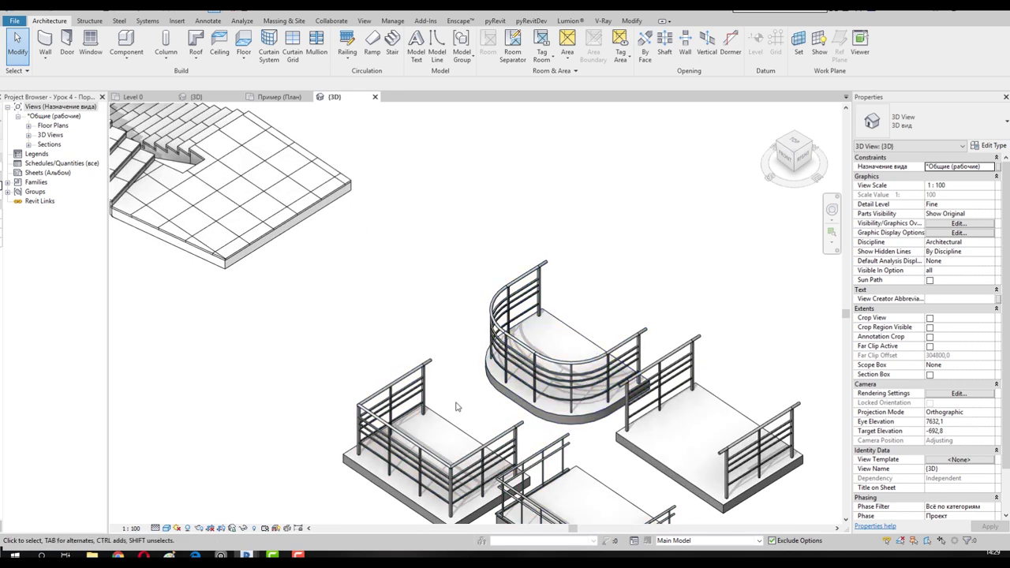
middle_drag(456, 406, 375, 351)
scroll(398, 284, down, 2)
middle_drag(538, 366, 454, 273)
scroll(417, 359, up, 5)
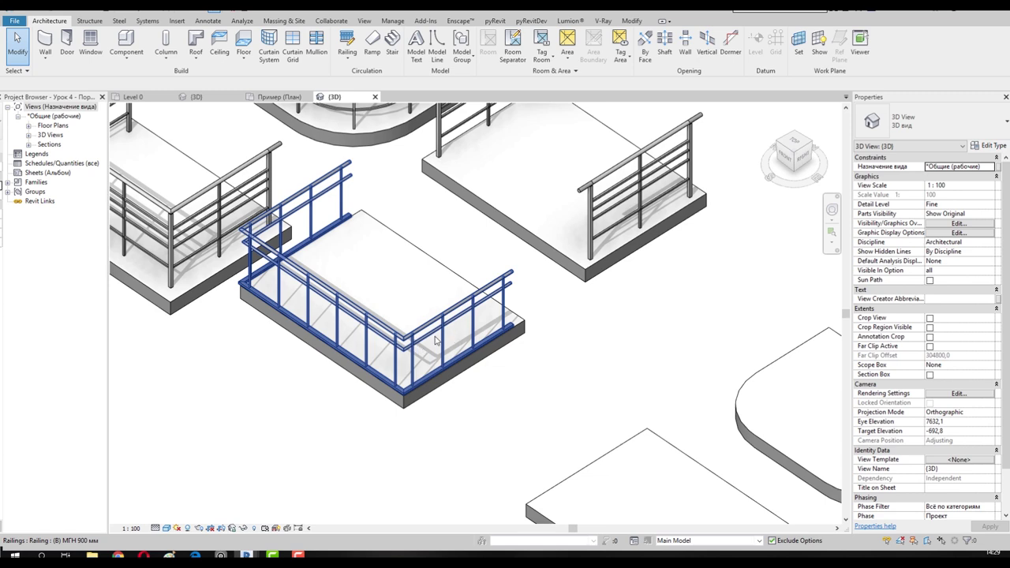
scroll(435, 341, down, 4)
middle_drag(514, 426, 395, 271)
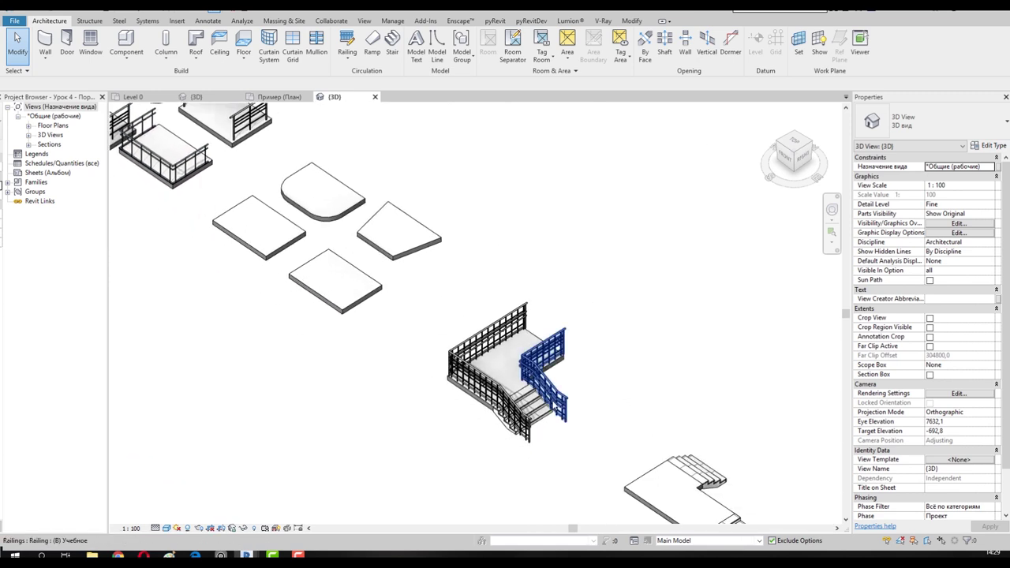
scroll(524, 397, up, 4)
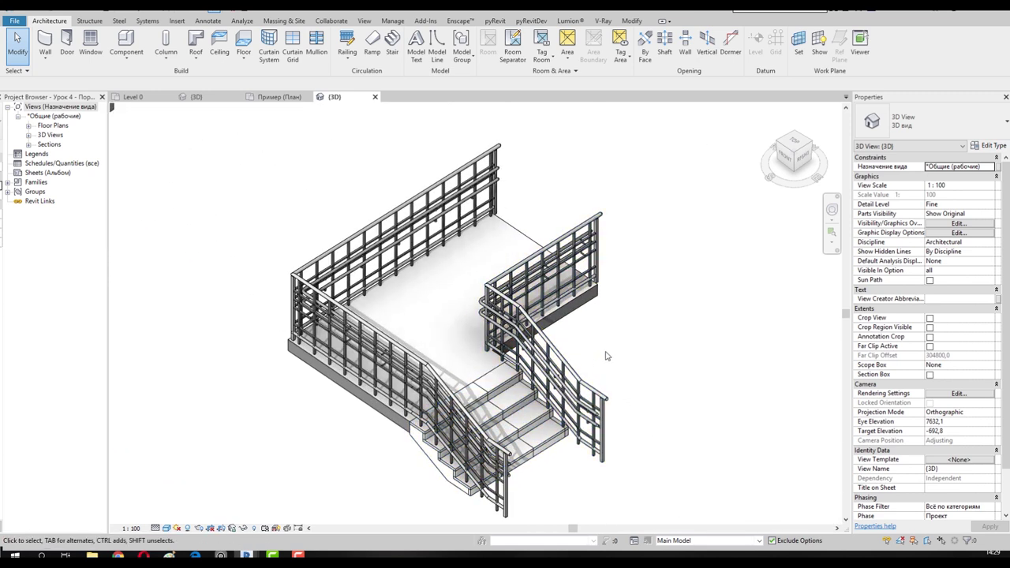
scroll(619, 358, down, 4)
middle_drag(619, 358, 510, 318)
scroll(511, 318, up, 4)
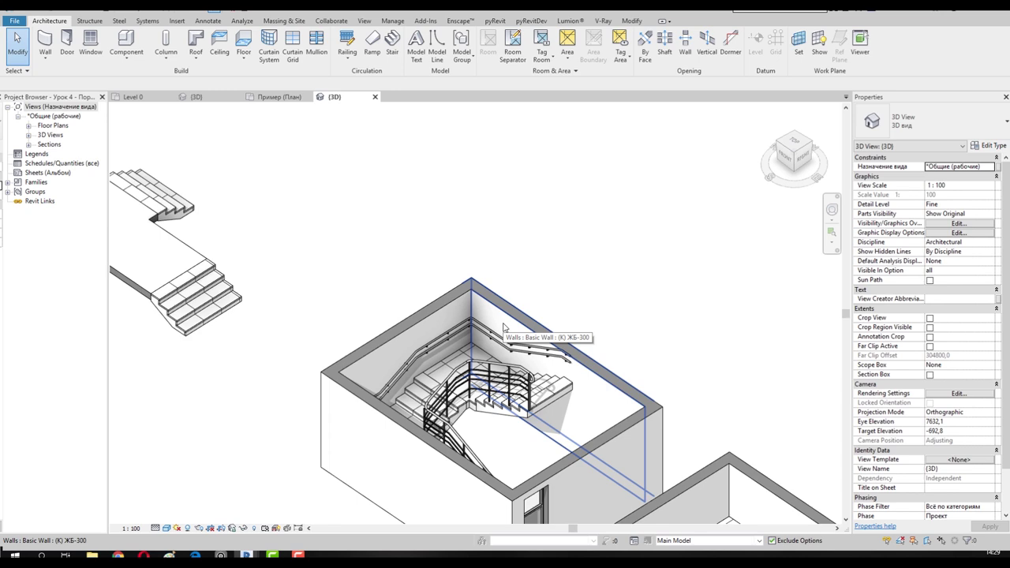
scroll(490, 340, up, 2)
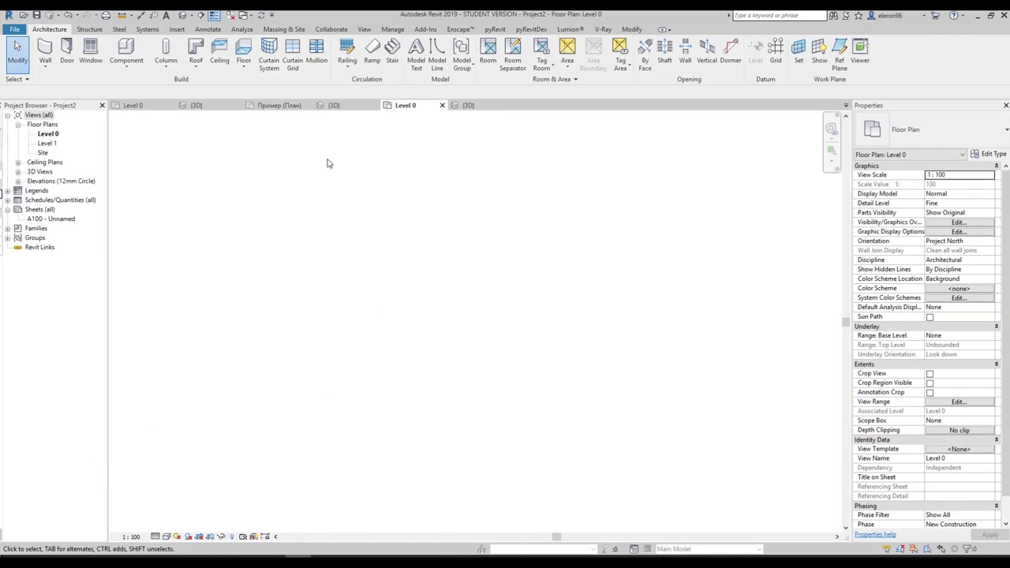
Create a U-shaped stair on Level 0 with 1000 mm wide runs, the first about 3250 mm long, and show it in 3D
click(392, 49)
click(341, 418)
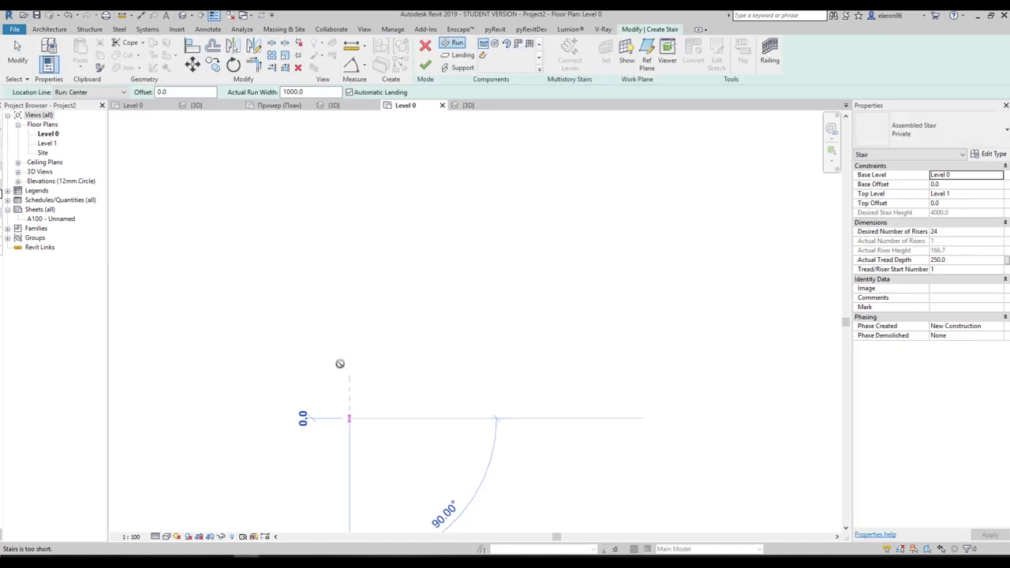
click(342, 266)
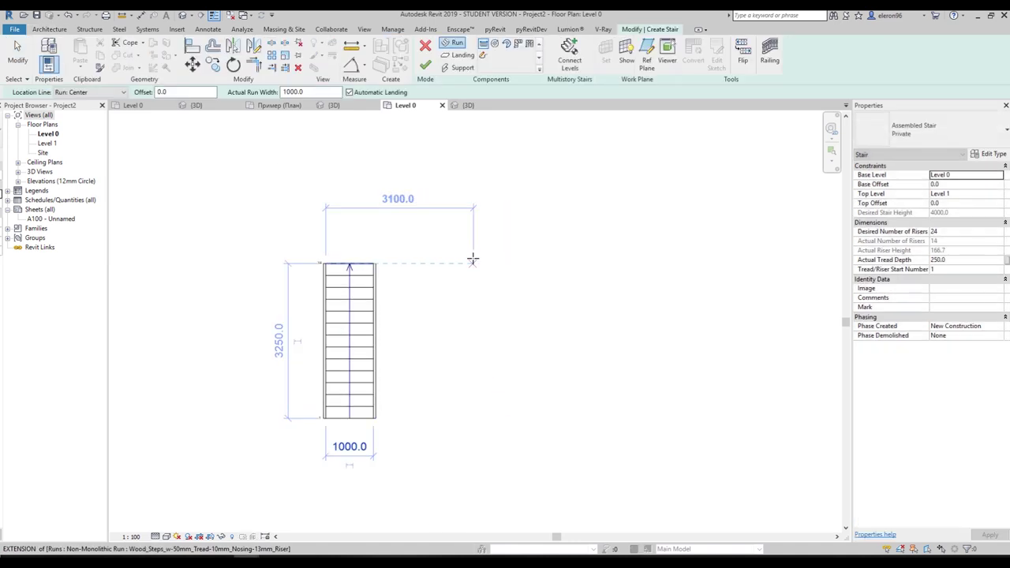
click(472, 265)
click(472, 371)
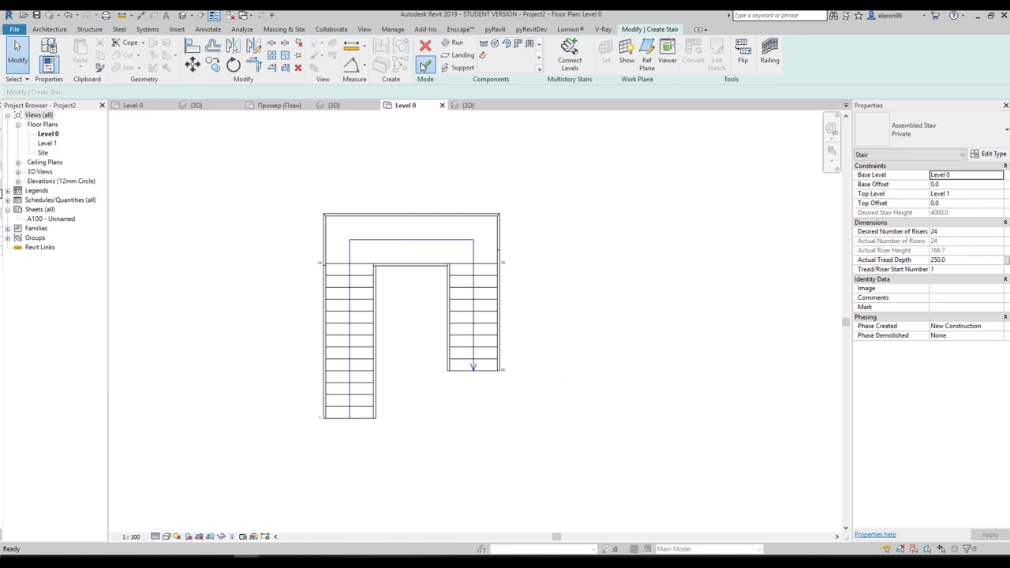
click(468, 105)
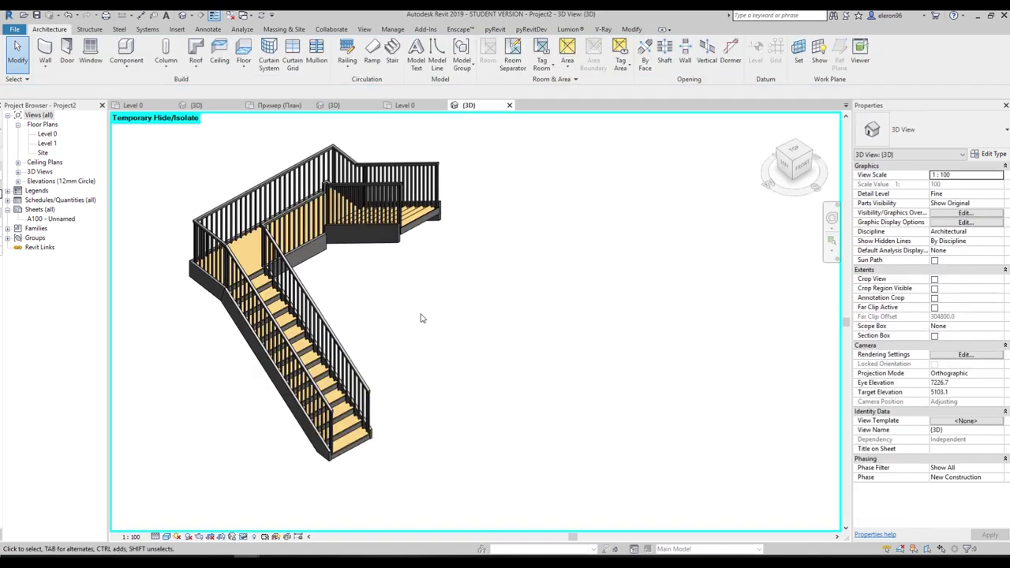
Change the stair's outer railing to the 900mm_Pipe type
middle_drag(457, 334, 471, 343)
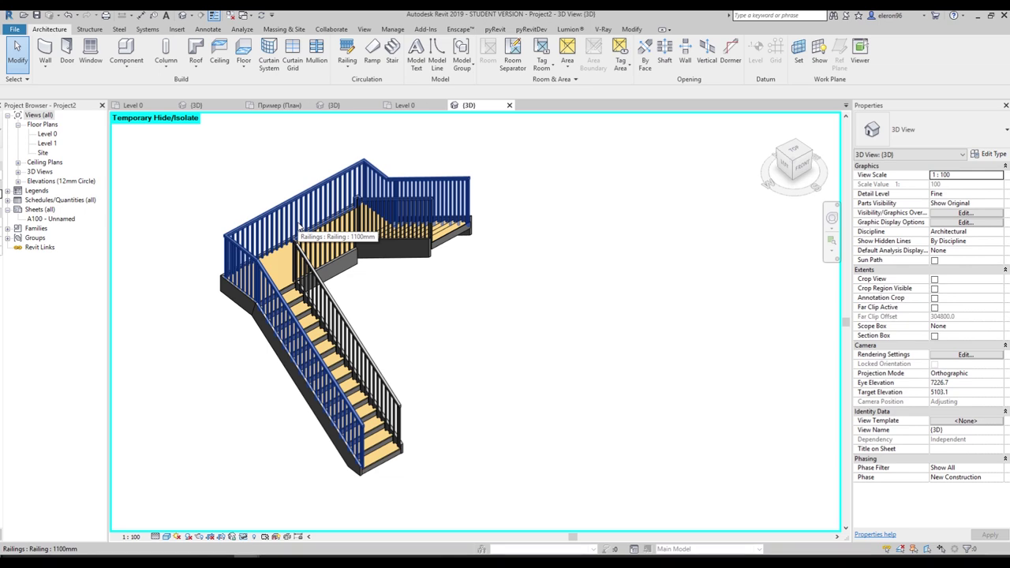
shift+middle_drag(372, 338, 335, 300)
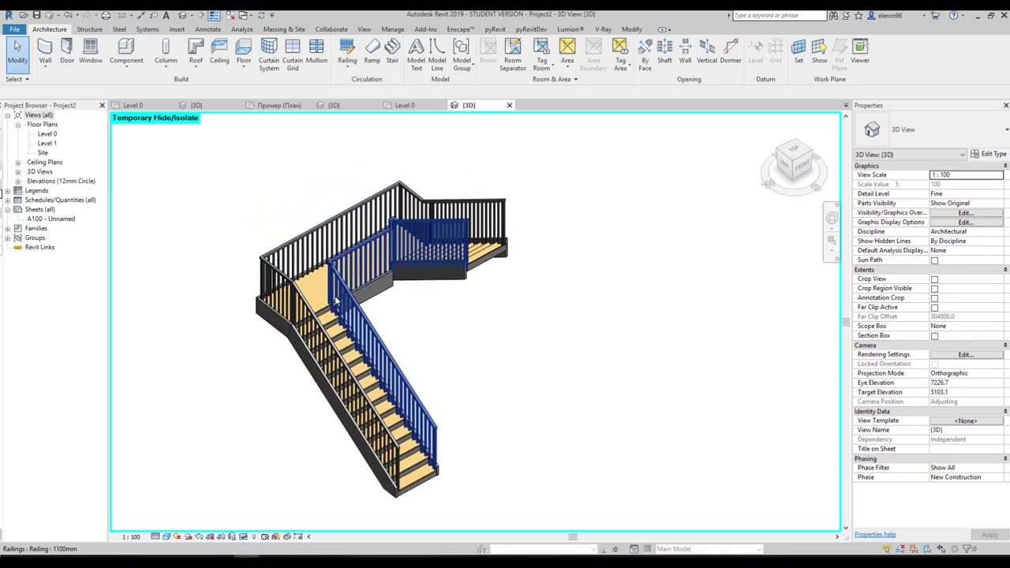
click(331, 235)
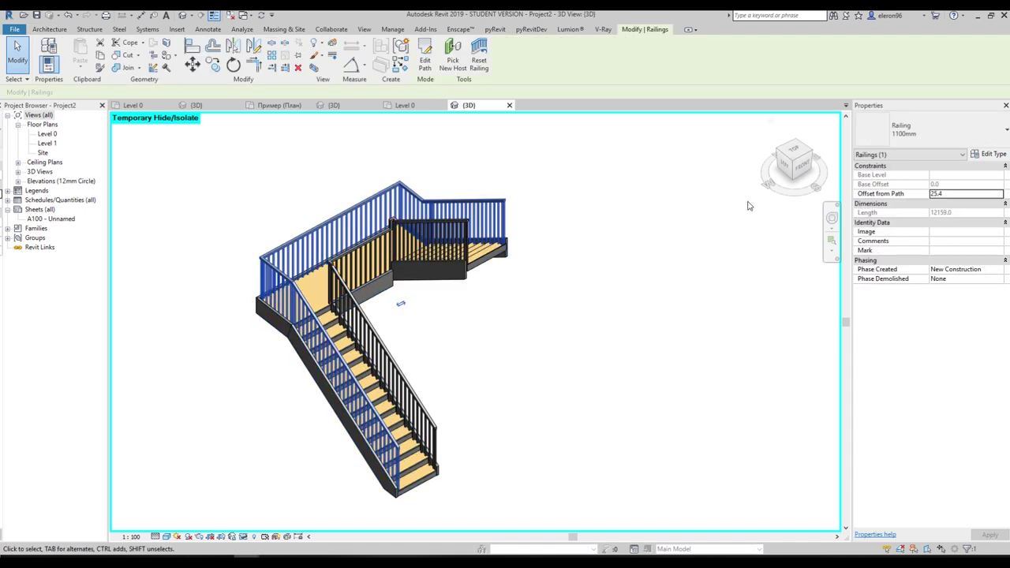
click(929, 142)
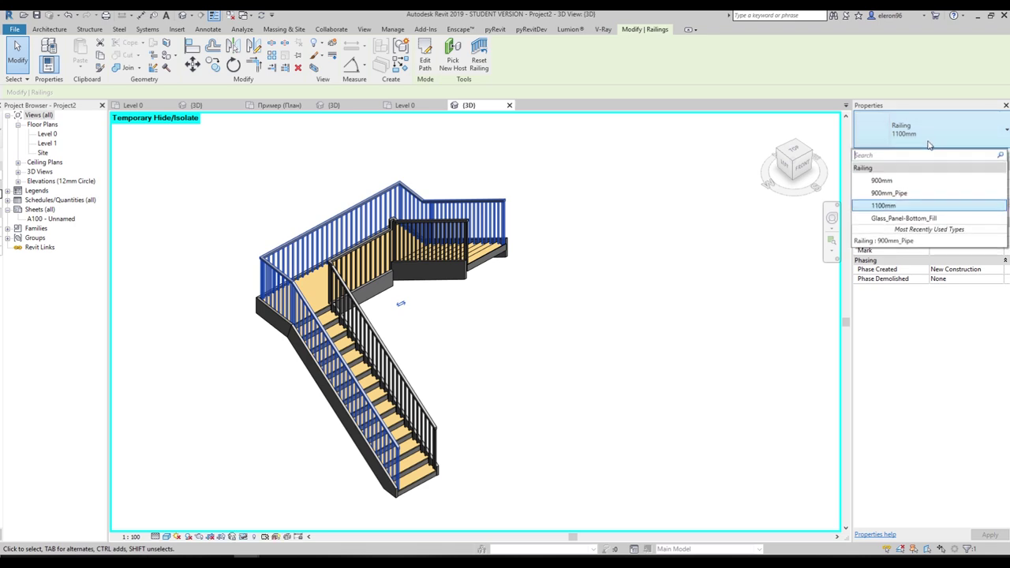
click(909, 194)
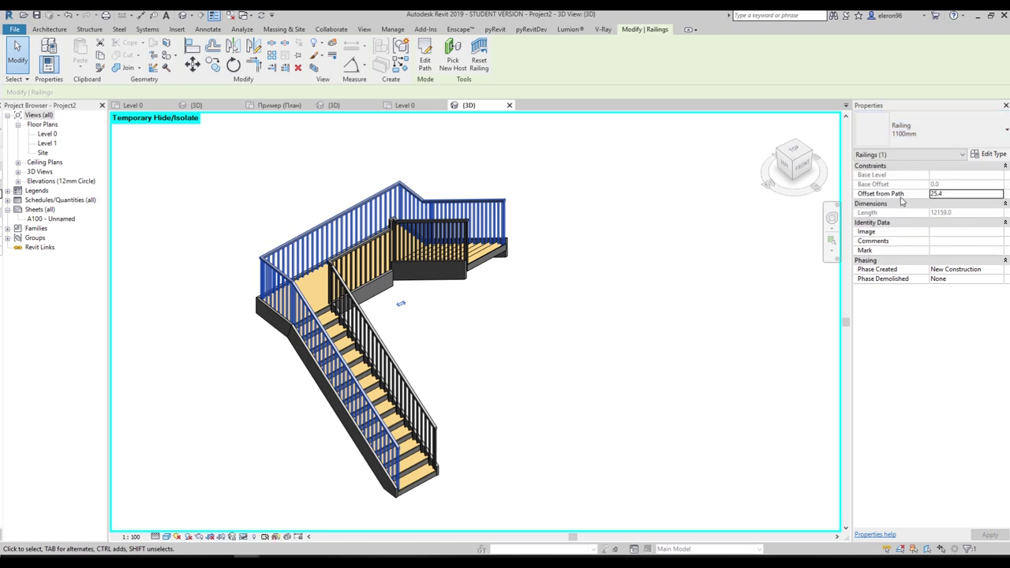
click(600, 308)
Change the stair's inner railing to the 900mm_Pipe type as well
click(368, 248)
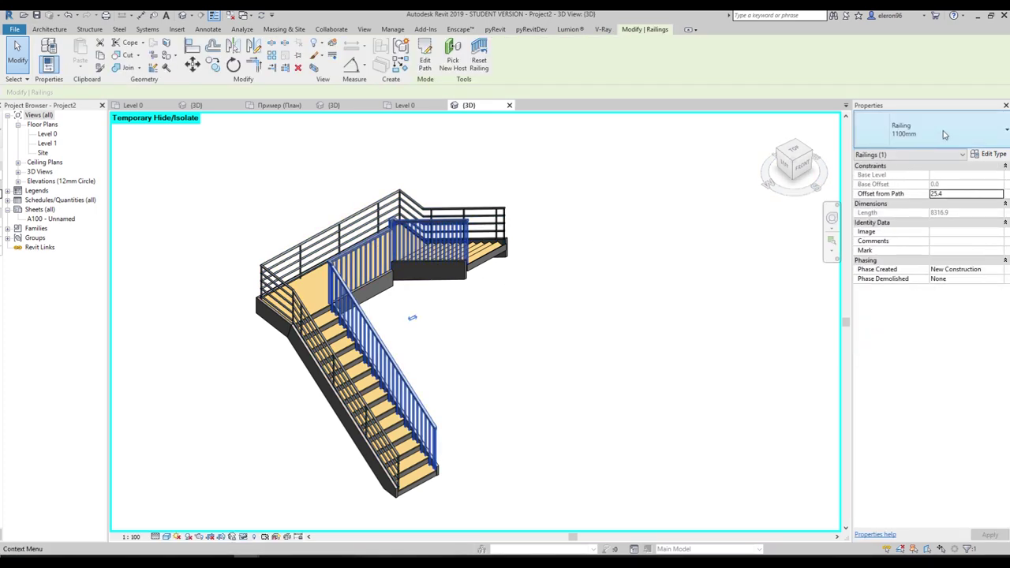
click(945, 135)
click(908, 194)
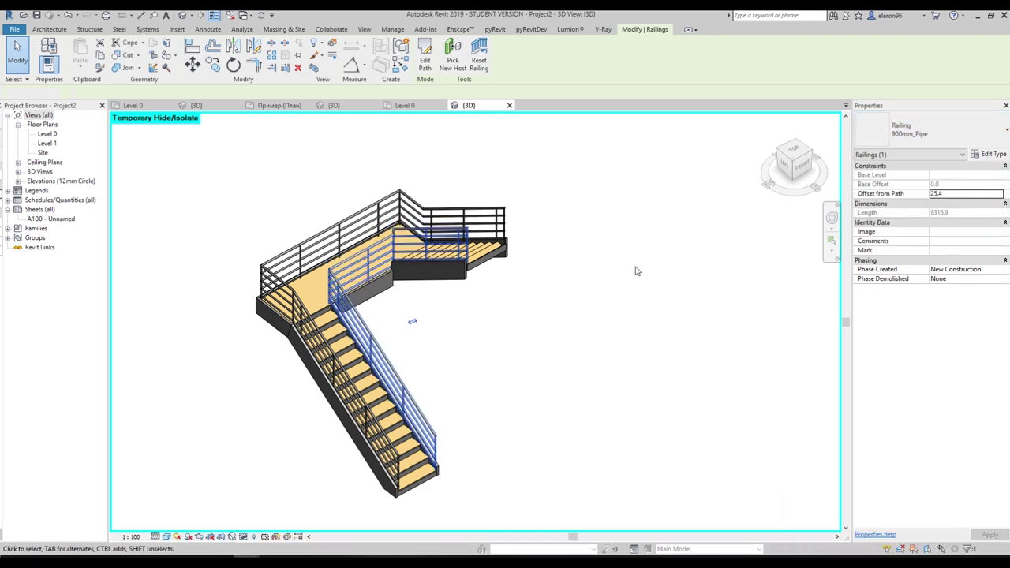
click(636, 270)
Delete the stair's outer railing and undo the deletion
middle_drag(541, 285, 557, 293)
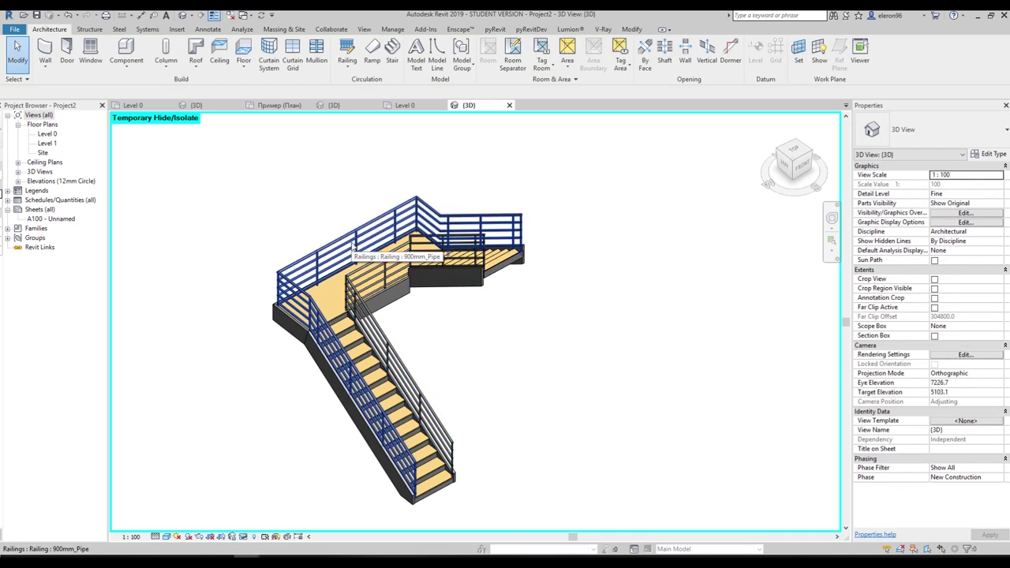
click(353, 247)
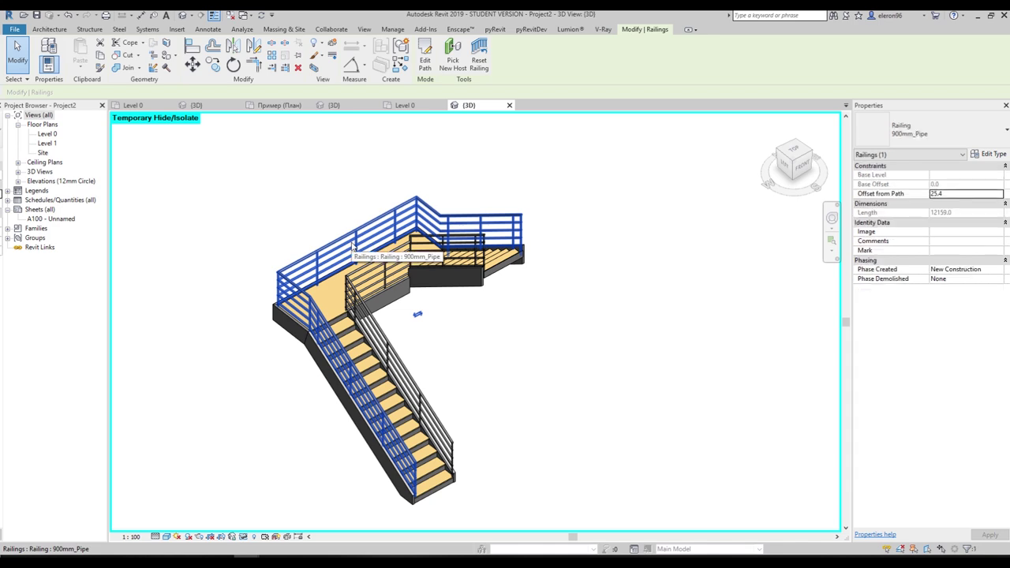
key(Delete)
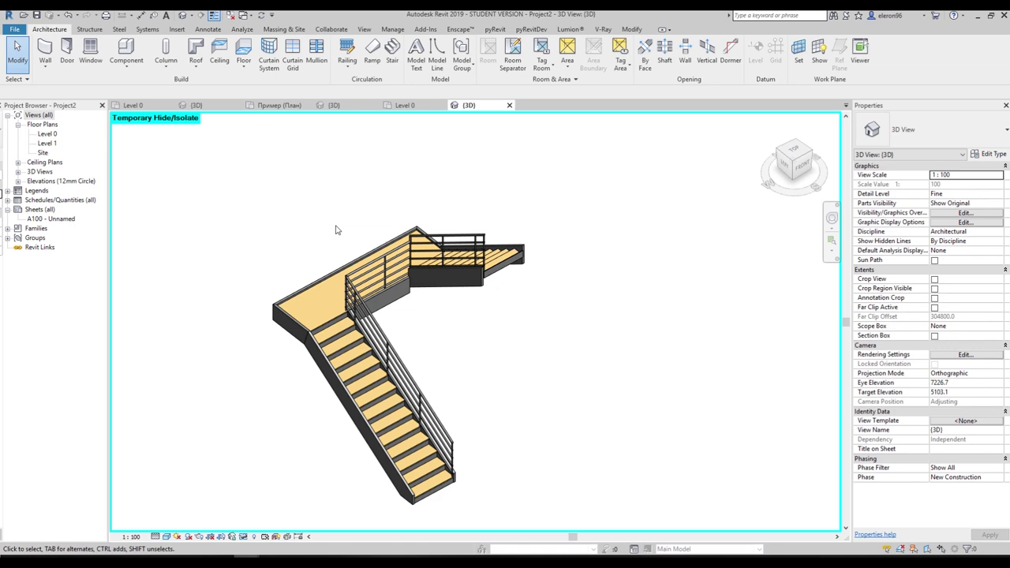
key(ctrl+z)
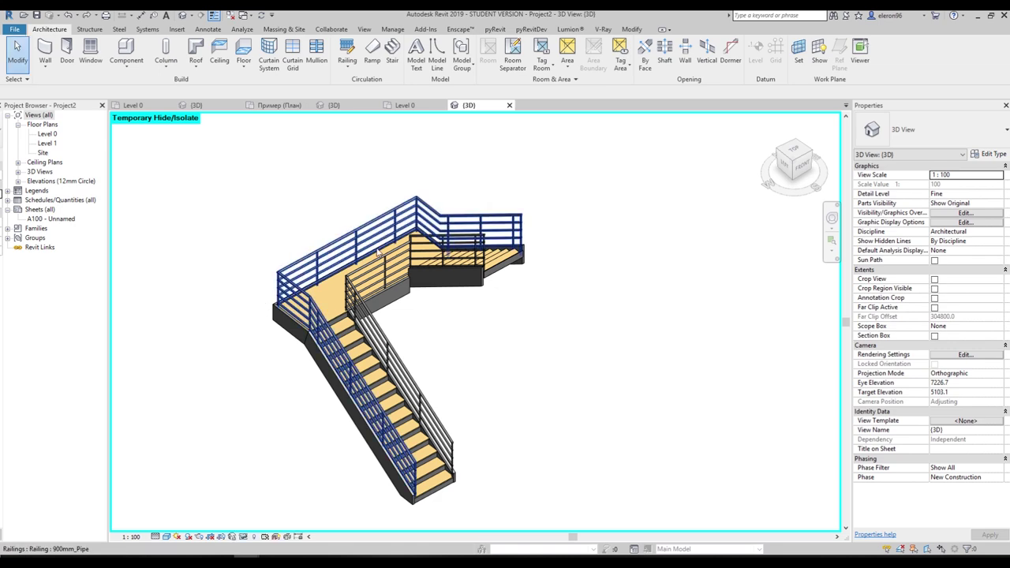
Edit the outer railing's path, delete the segment along the landing, and try to finish the sketch with two separate lines
middle_drag(380, 254, 325, 244)
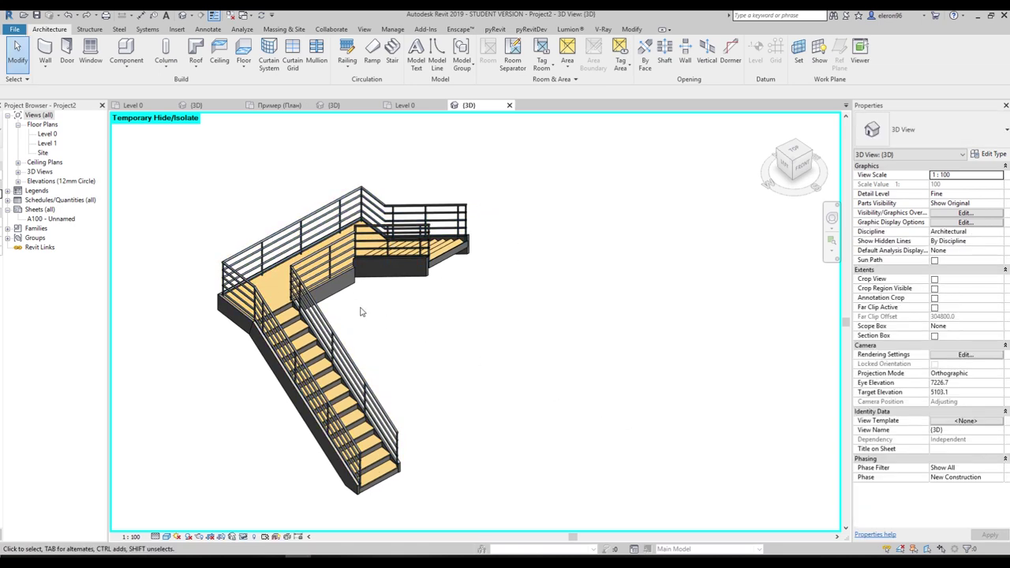
mouse_move(338, 300)
middle_down()
mouse_move(433, 385)
mouse_move(335, 295)
middle_up()
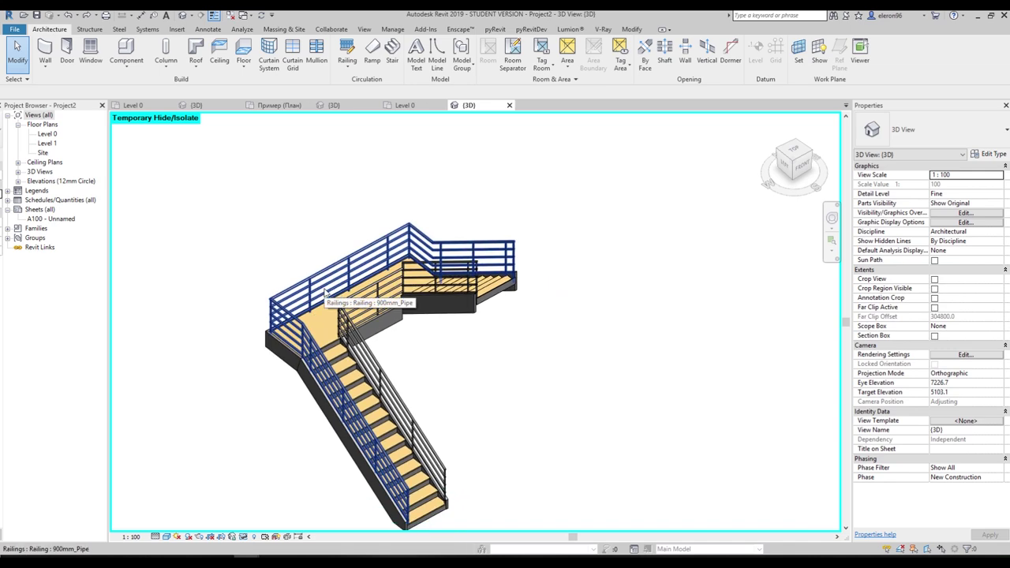
click(324, 292)
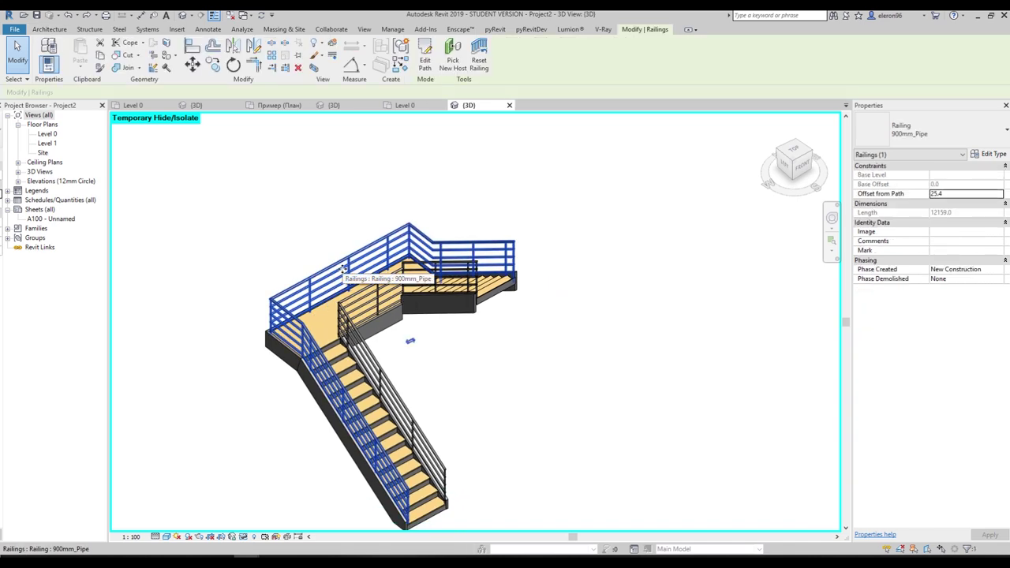
click(431, 58)
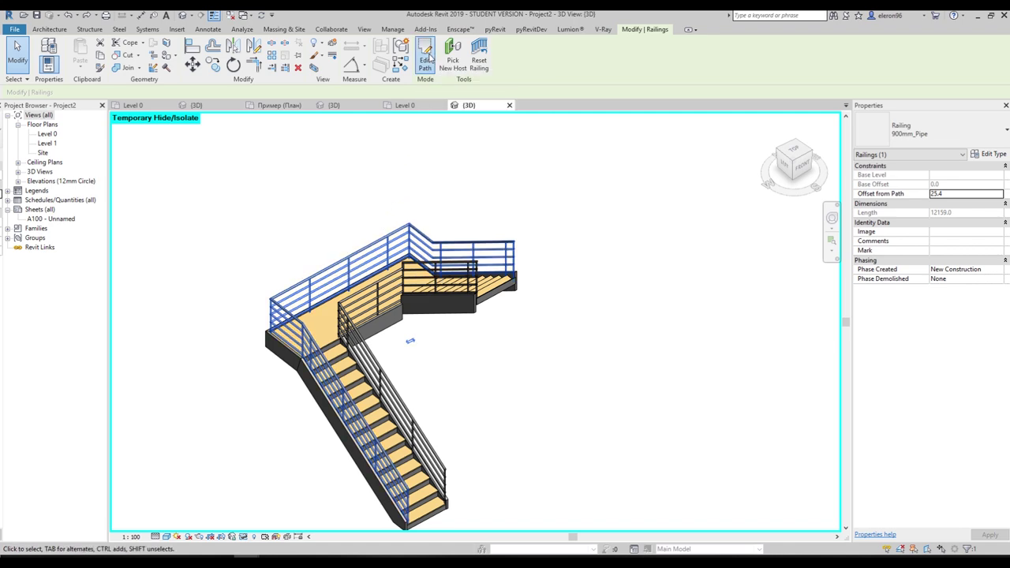
scroll(404, 380, down, 1)
scroll(404, 379, down, 1)
shift+middle_drag(404, 380, 446, 397)
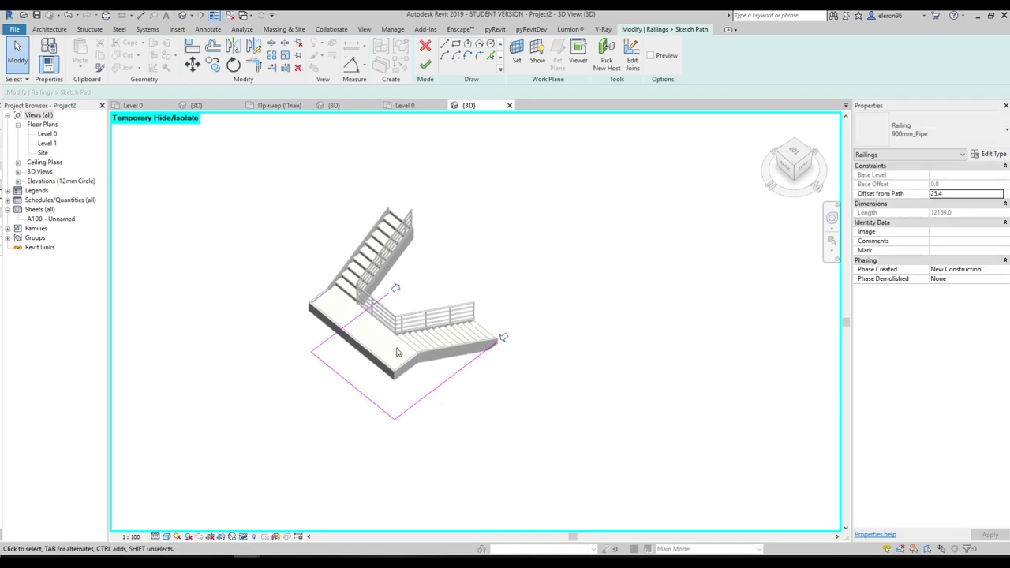
click(357, 398)
key(Delete)
click(425, 65)
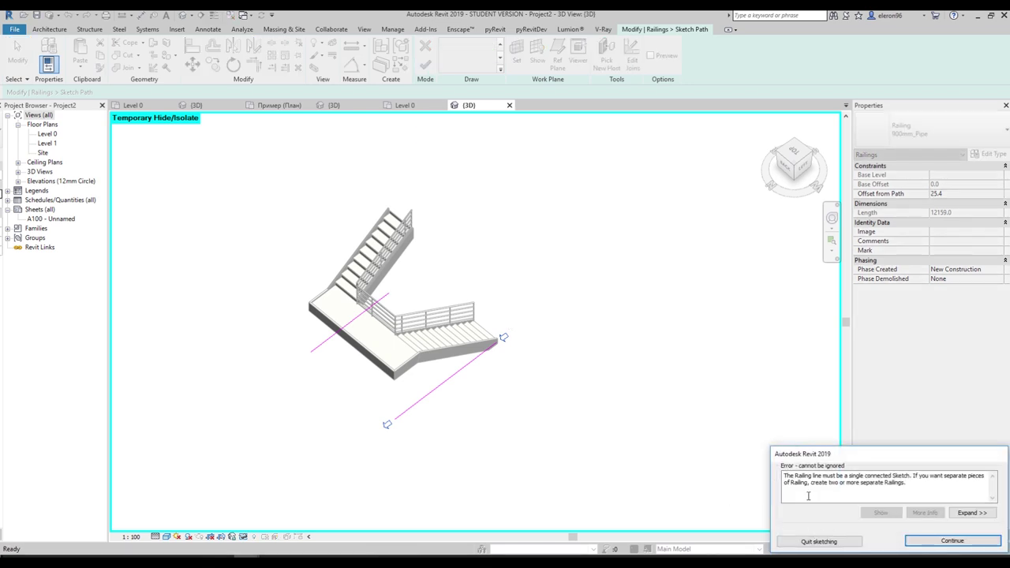
click(951, 540)
Delete the path line along the upper flight and finish the outer railing's sketch
click(377, 302)
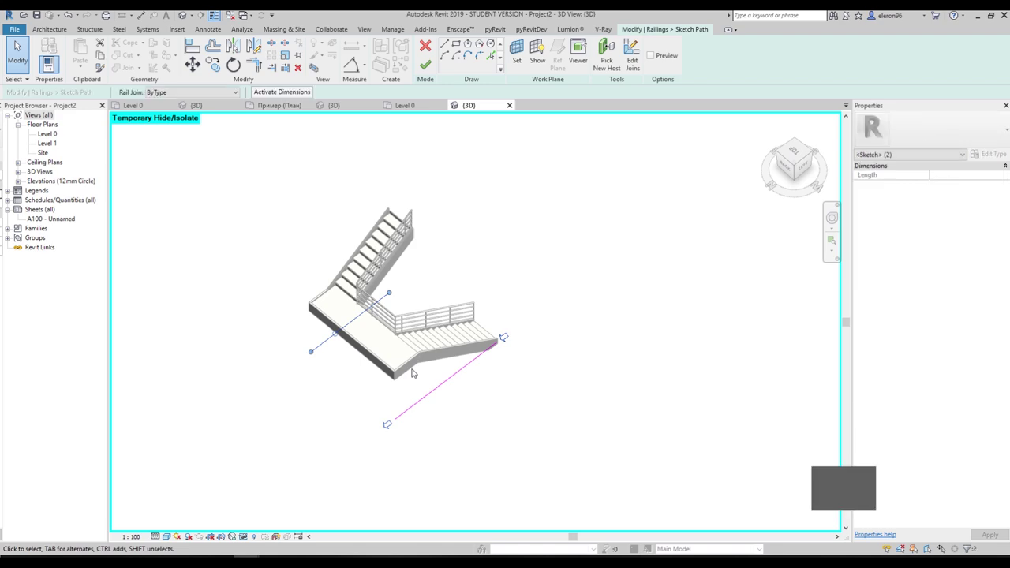
key(Delete)
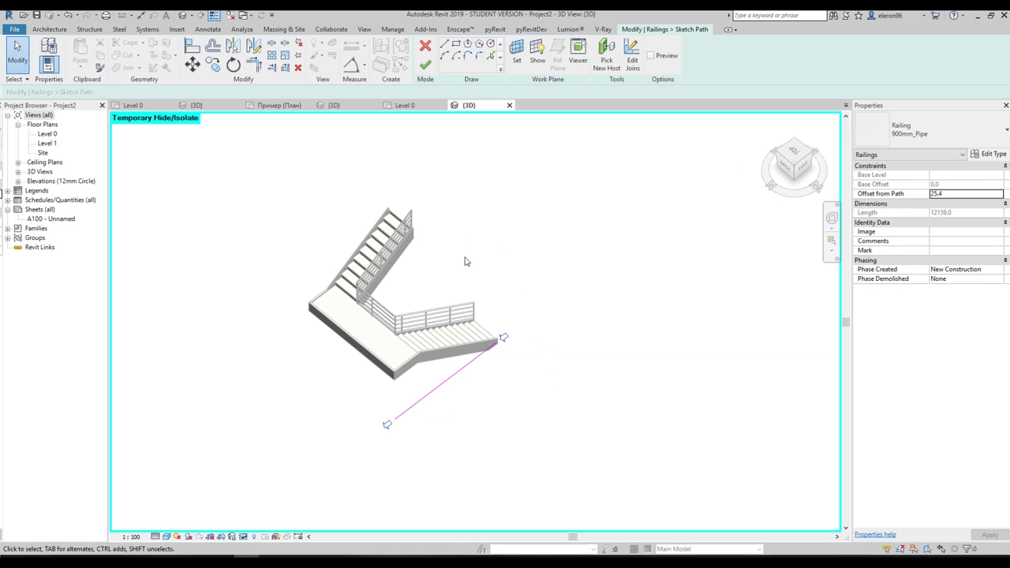
click(425, 64)
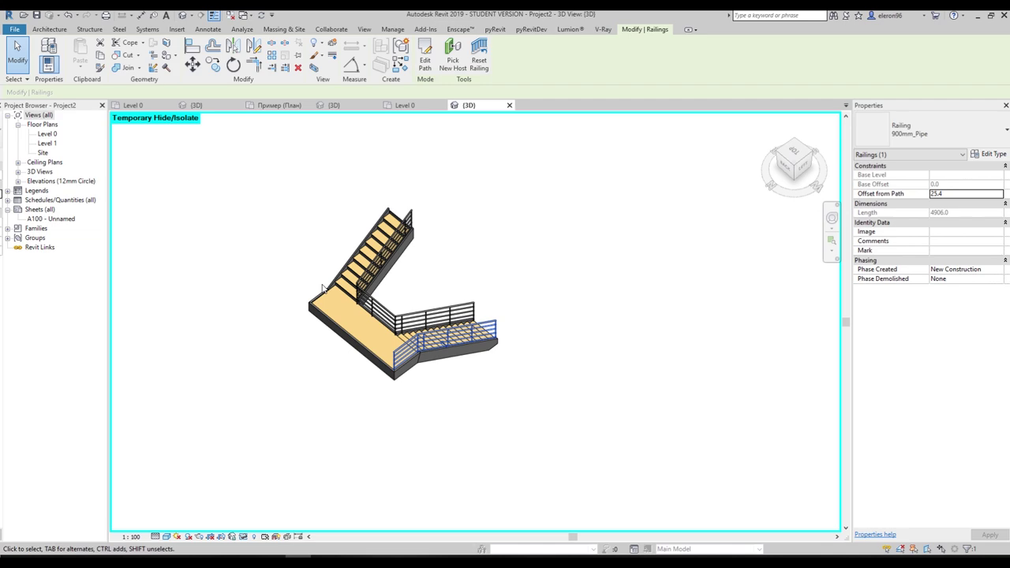
On the Level 0 plan, sketch a new railing path by picking the landing's side edge and the adjoining upper flight's outer edge
click(405, 107)
key(Escape)
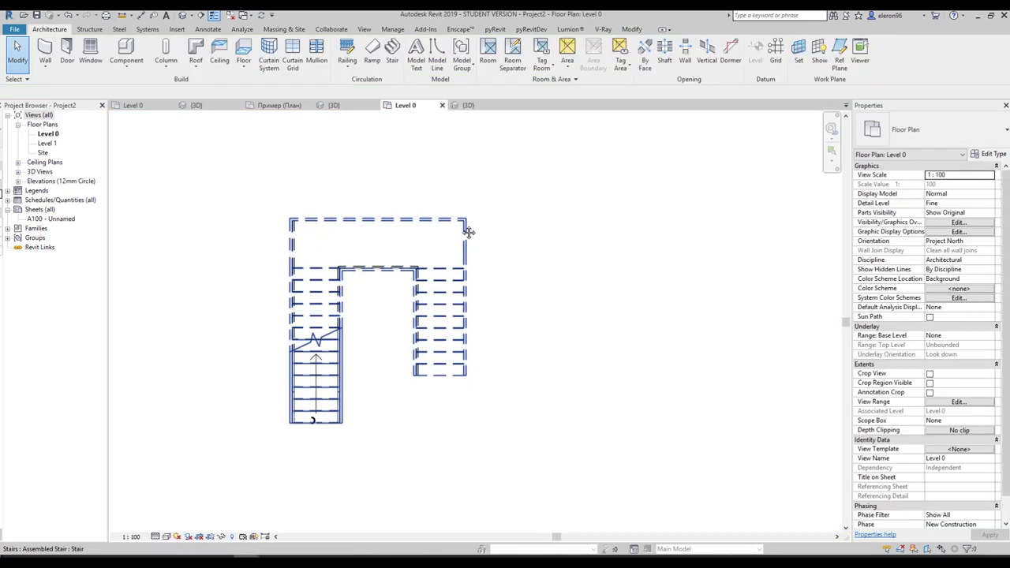
middle_drag(493, 239, 437, 271)
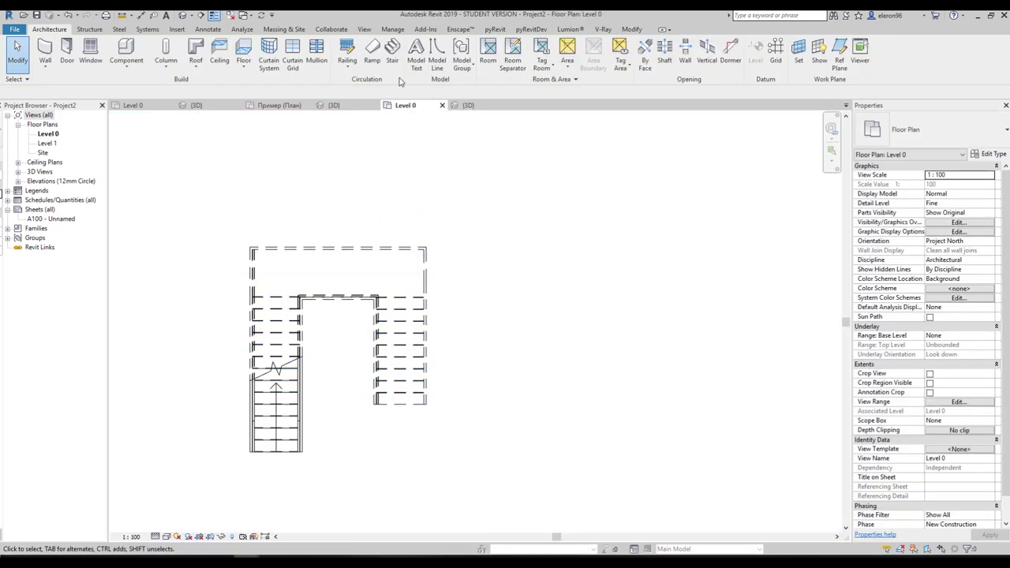
click(347, 67)
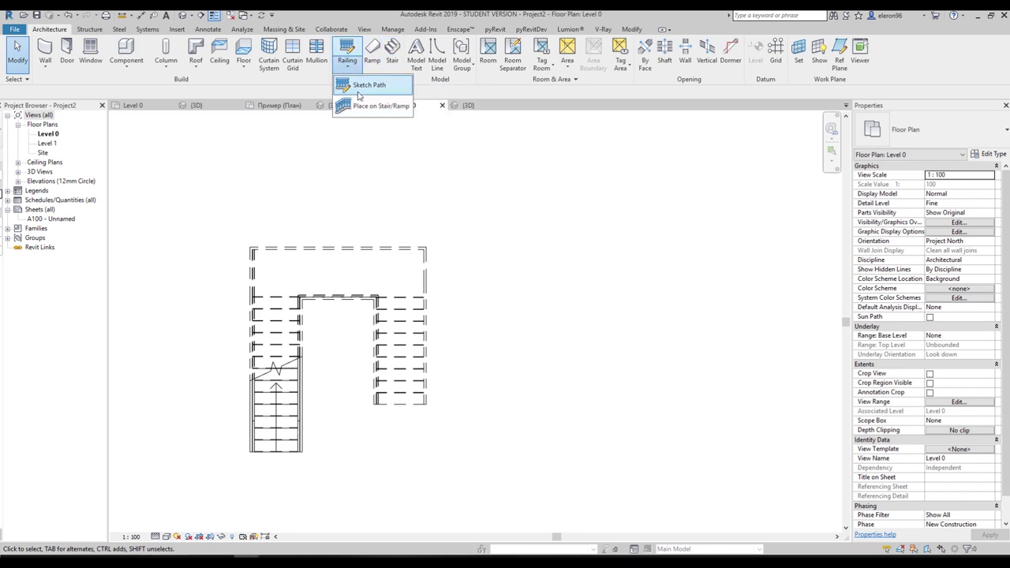
click(378, 93)
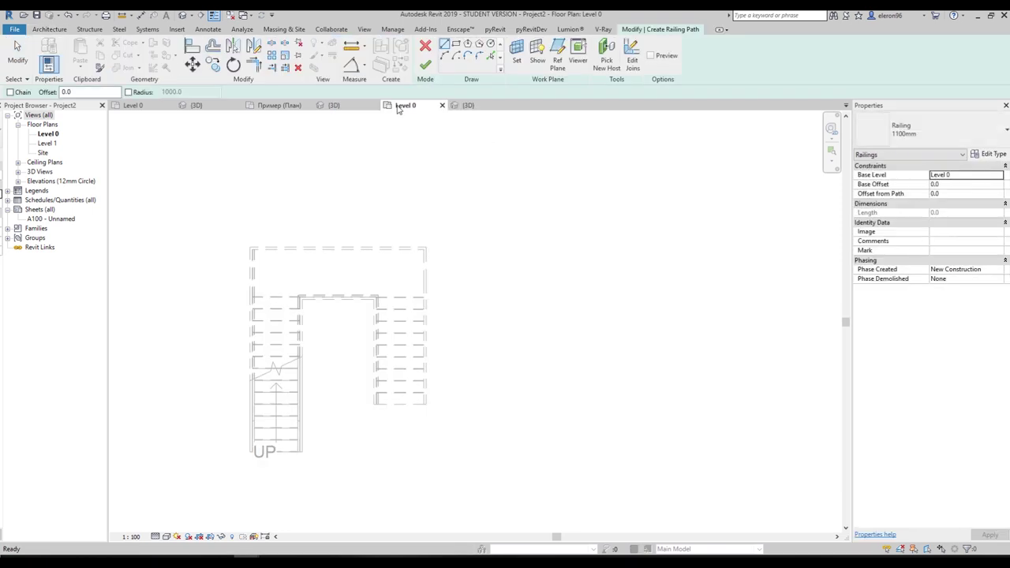
click(491, 55)
scroll(422, 298, up, 2)
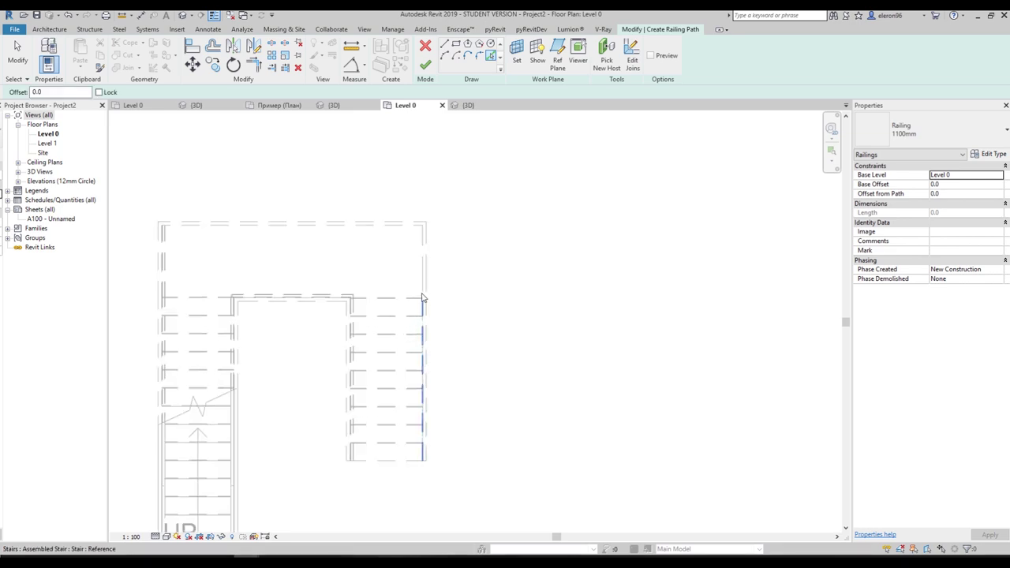
click(422, 271)
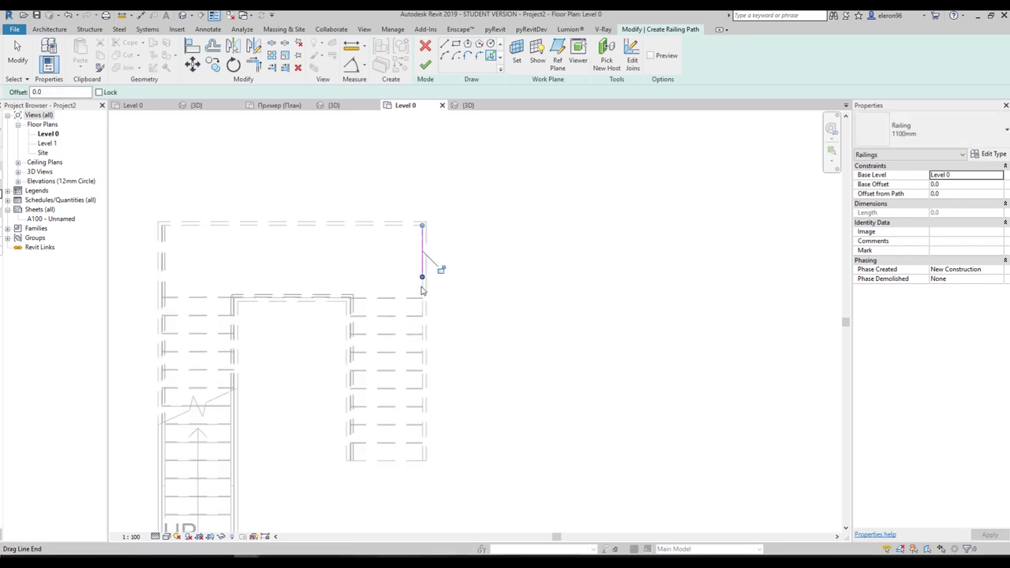
click(423, 315)
key(Escape)
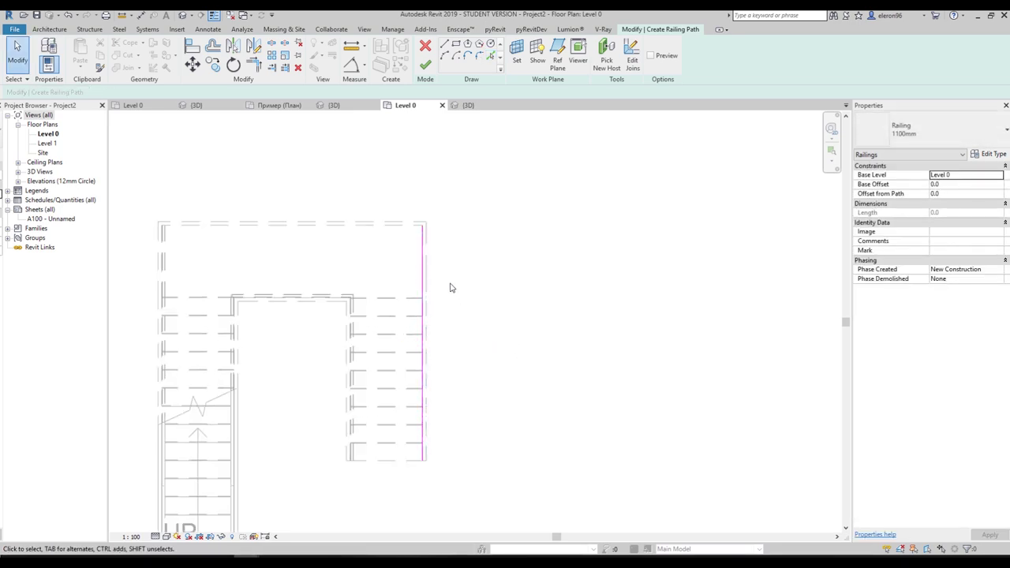
Finish the railing path sketch in the 3D view and inspect the new 1100mm railing beside the stair
scroll(451, 287, down, 2)
click(468, 105)
shift+middle_drag(458, 300, 367, 260)
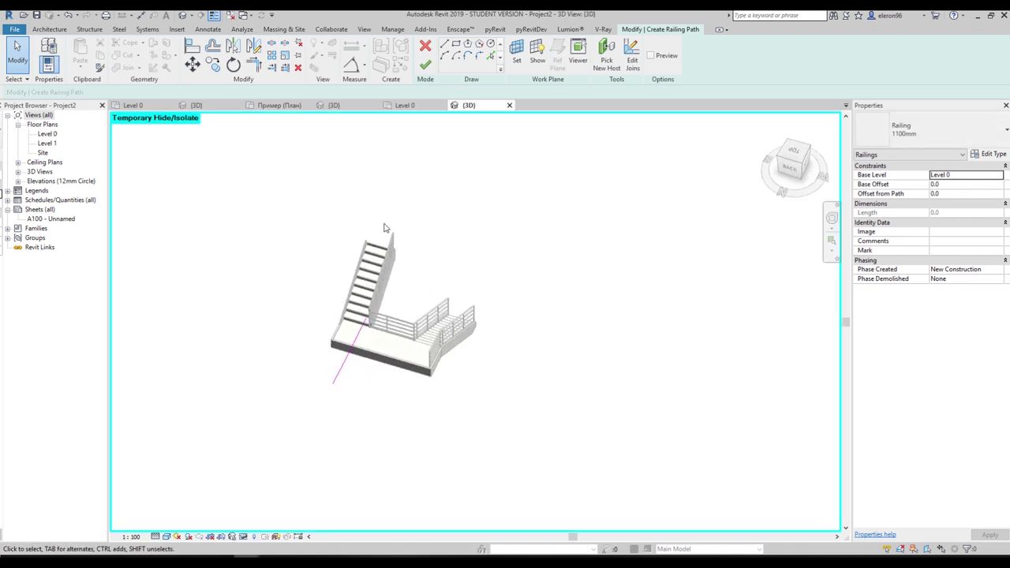
click(426, 65)
shift+middle_drag(299, 354, 410, 404)
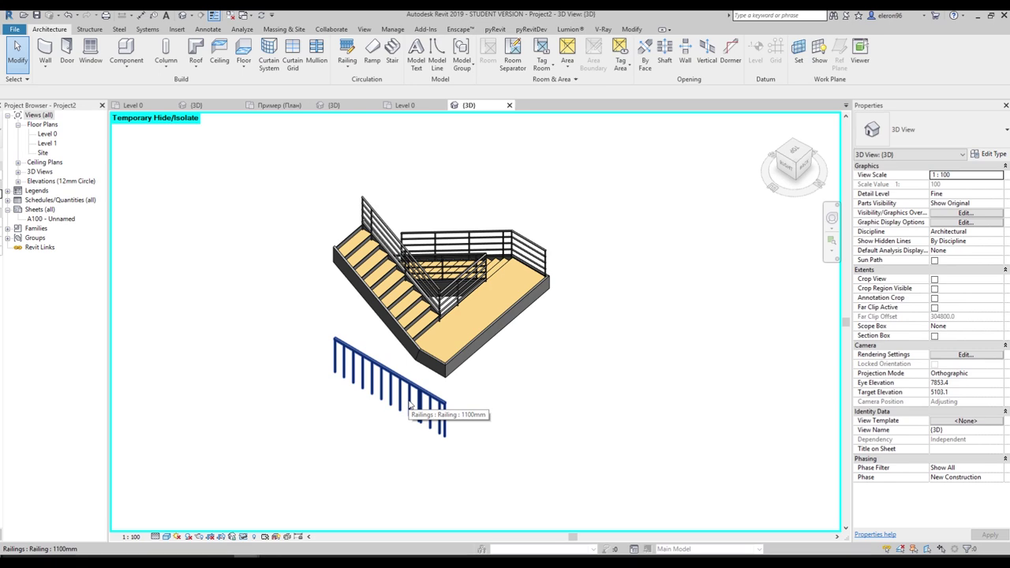
Assign the assembled stair as the new host of the sketched 1100mm railing
click(410, 404)
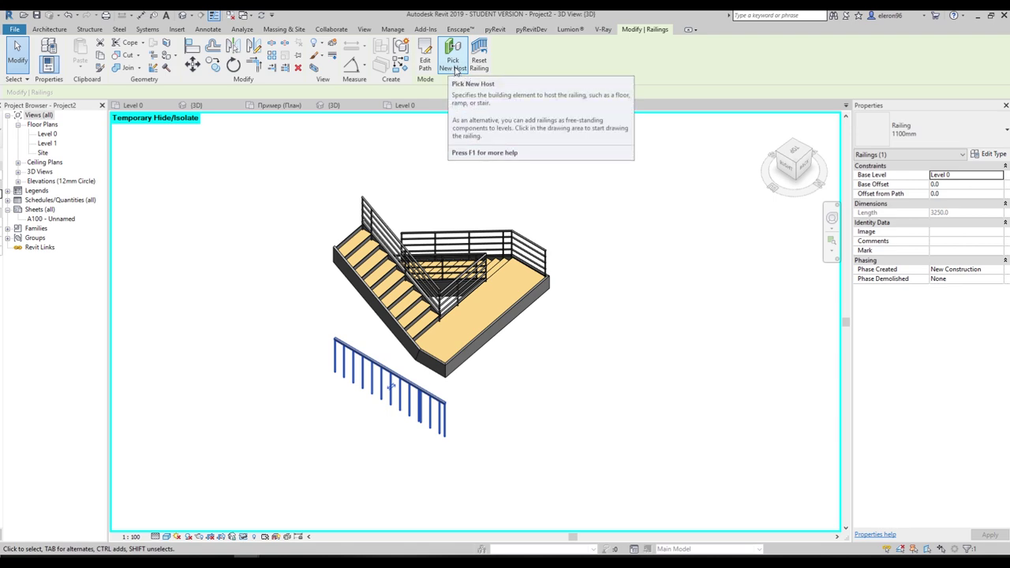
click(455, 66)
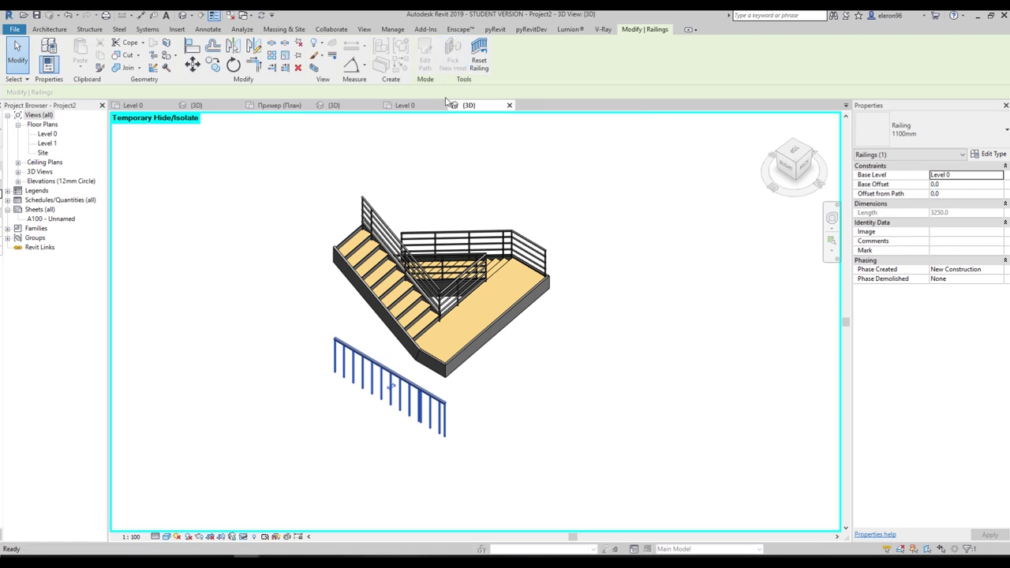
click(389, 292)
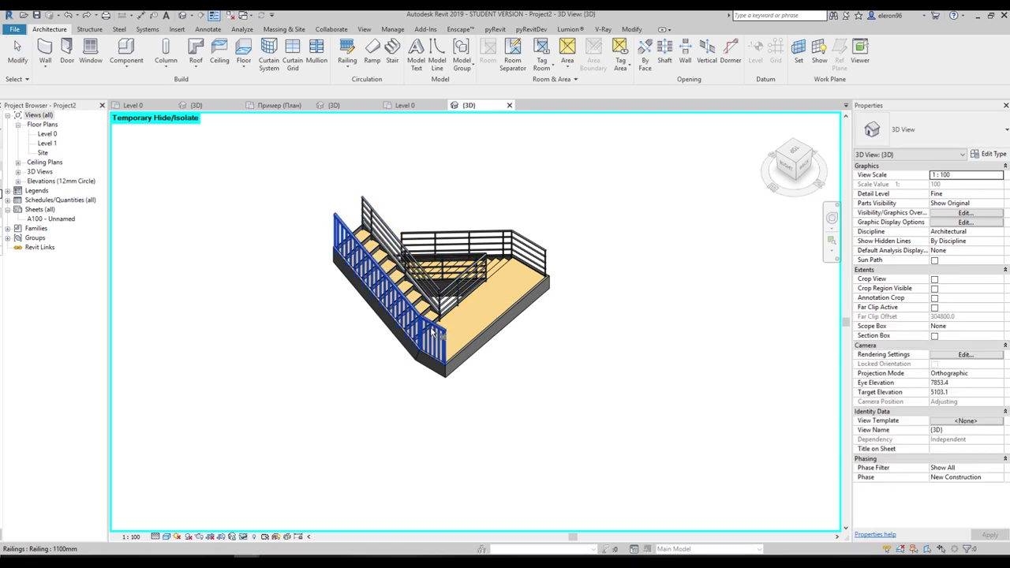
Delete all the inner and outer railings from the assembled stair
click(447, 286)
key(Delete)
click(530, 254)
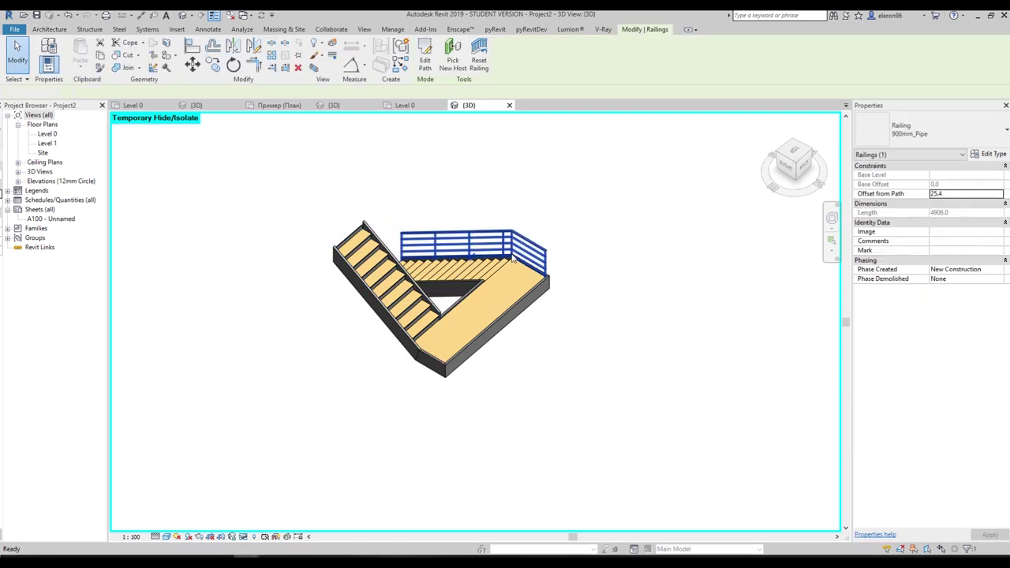
key(Delete)
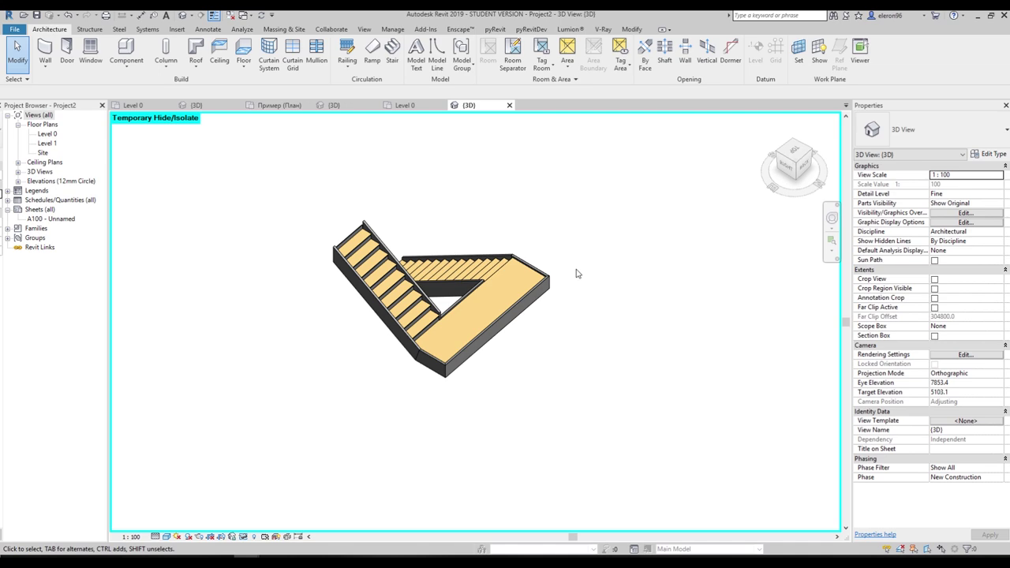
Place 900mm_Pipe railings on both sides of the assembled stair with the Place on Stair/Ramp command
click(348, 69)
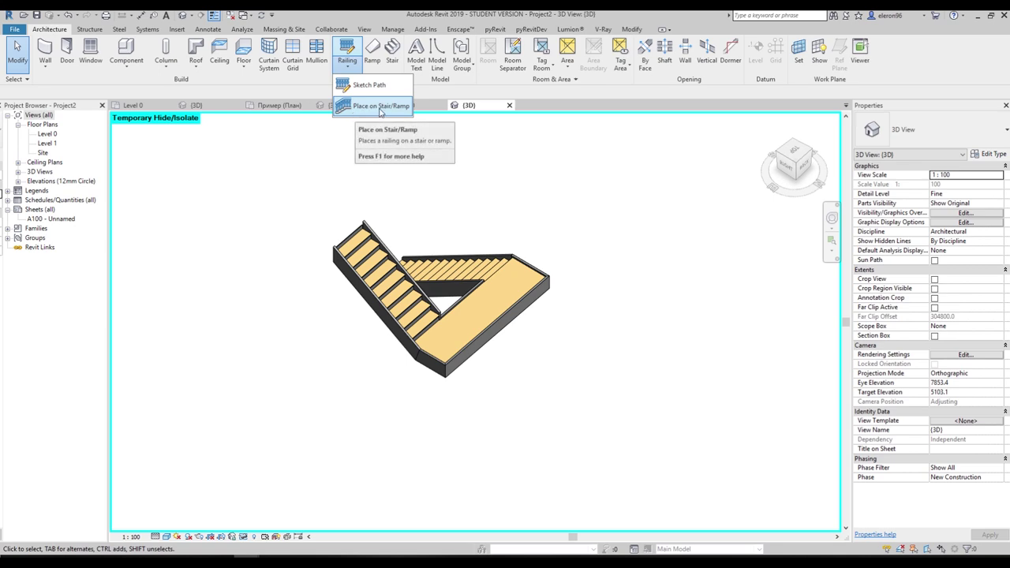
click(380, 106)
click(936, 138)
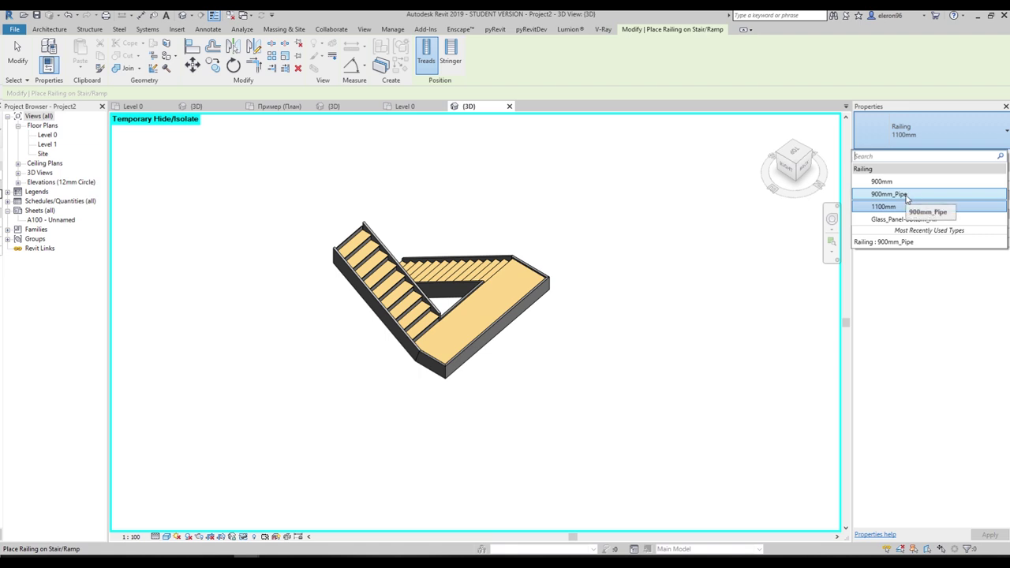
click(889, 194)
click(482, 307)
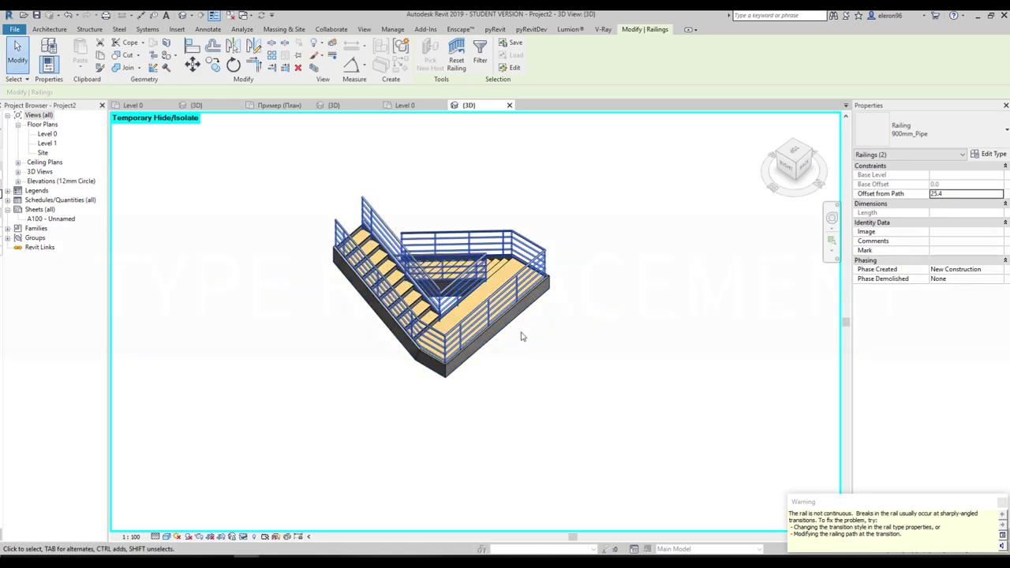
Delete both newly placed pipe railings from the stair
click(364, 207)
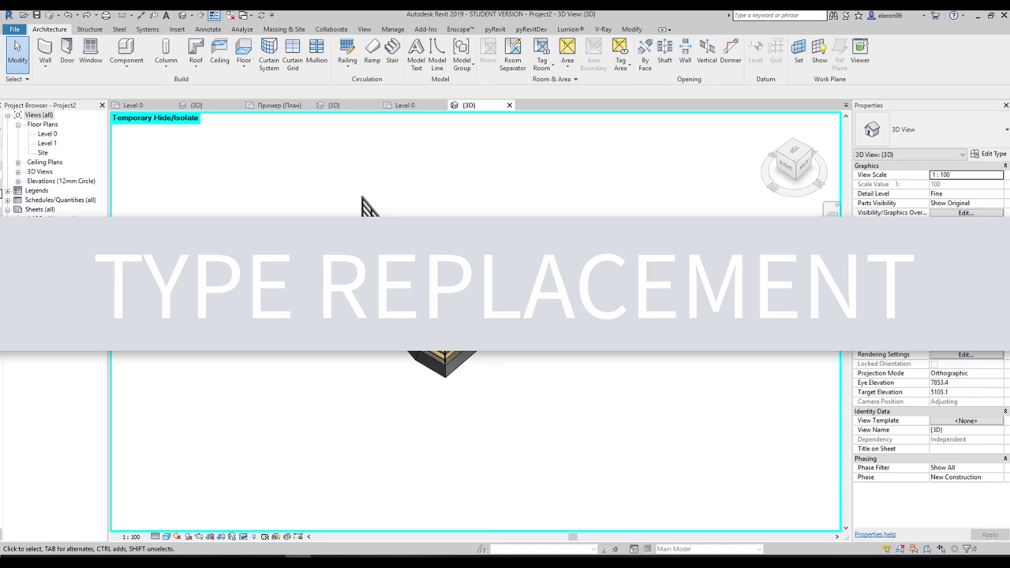
click(339, 232)
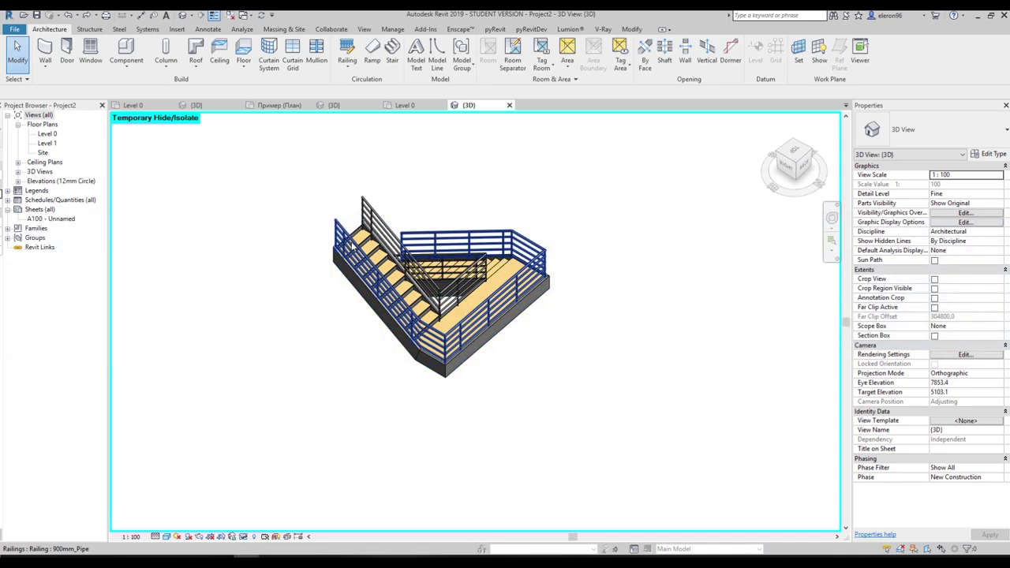
key(Delete)
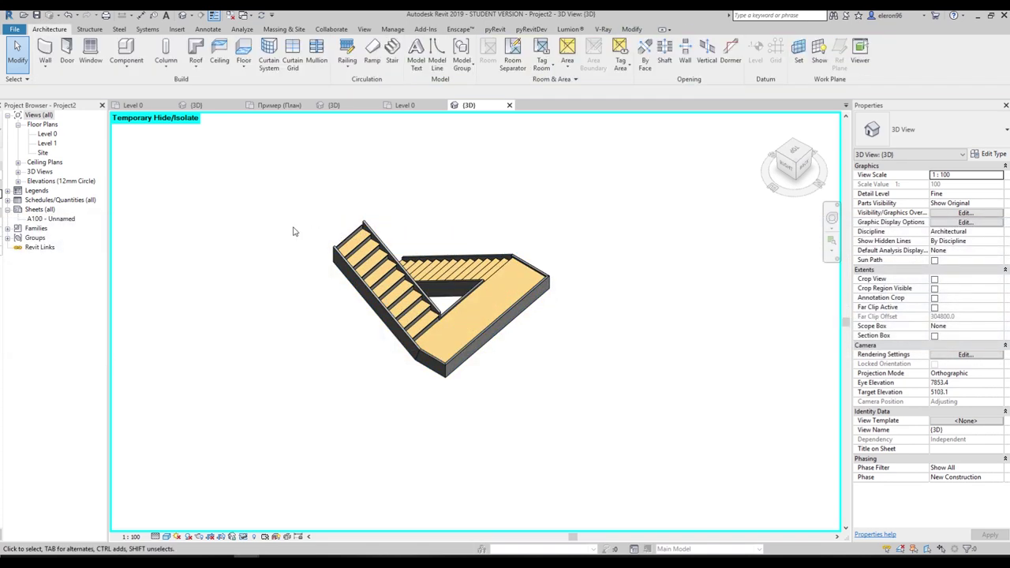
Place 900mm_Pipe railings on the assembled stair again with the position set to Treads, and inspect them up close
click(351, 68)
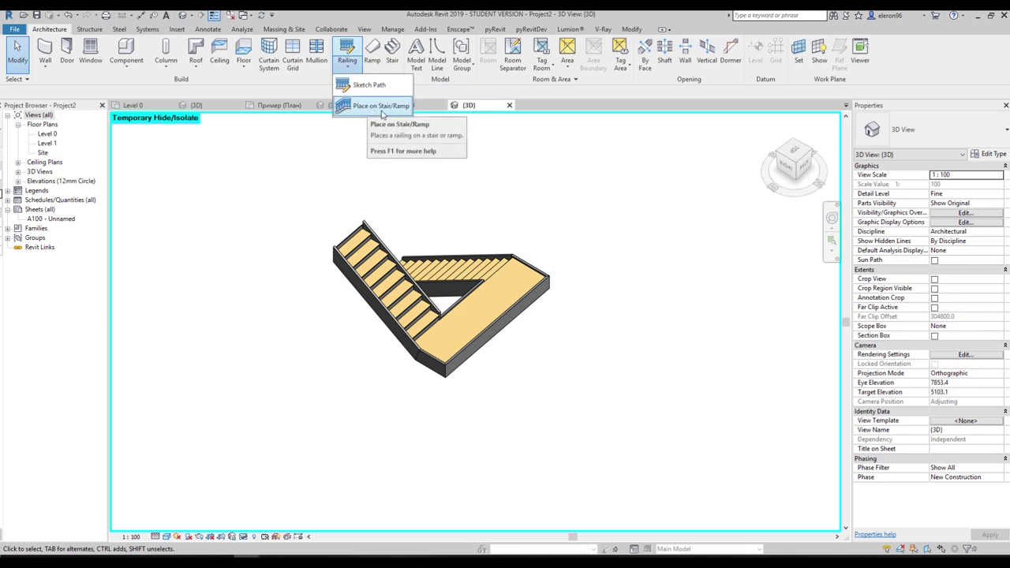
click(381, 106)
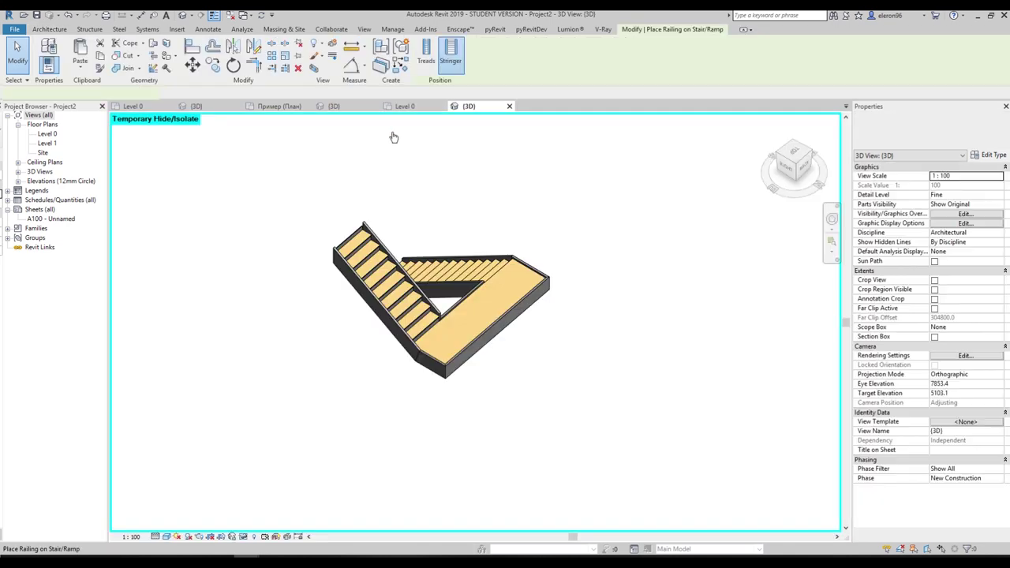
click(431, 68)
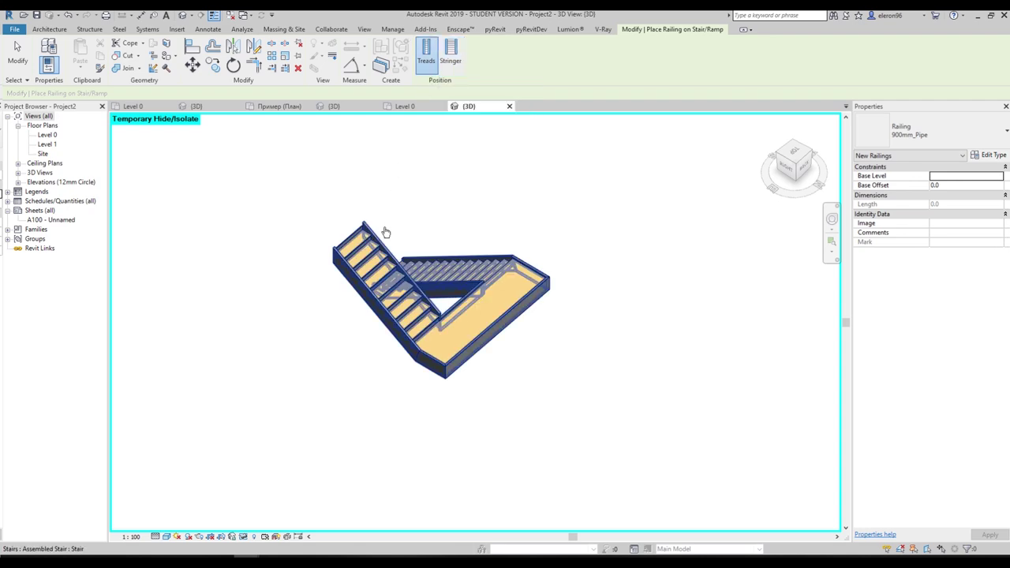
scroll(379, 247, up, 3)
click(345, 276)
scroll(345, 272, up, 3)
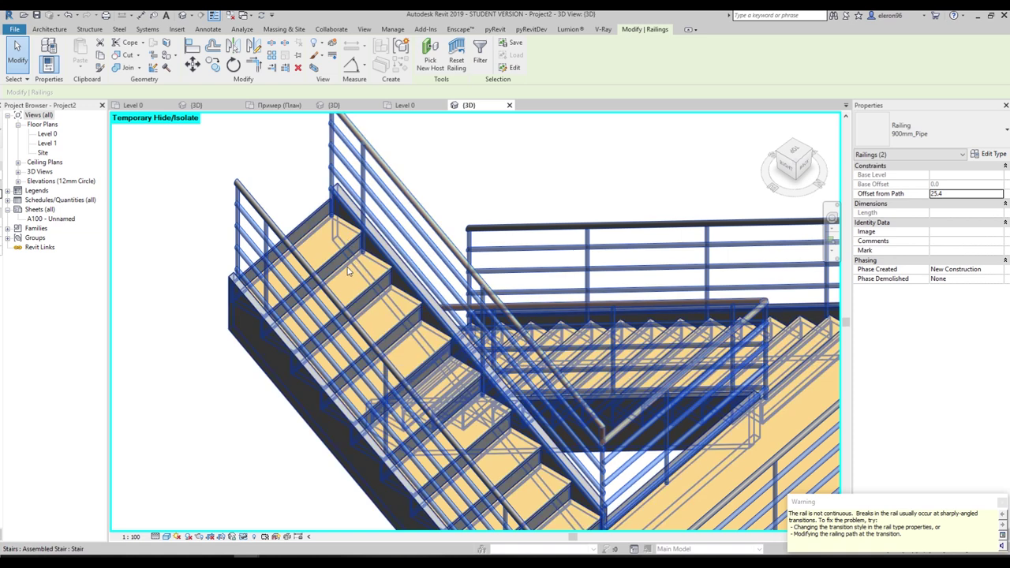
scroll(347, 271, down, 4)
Replace the tread-positioned railings with 900mm_Pipe railings placed on the stair in the Stringer position
click(312, 250)
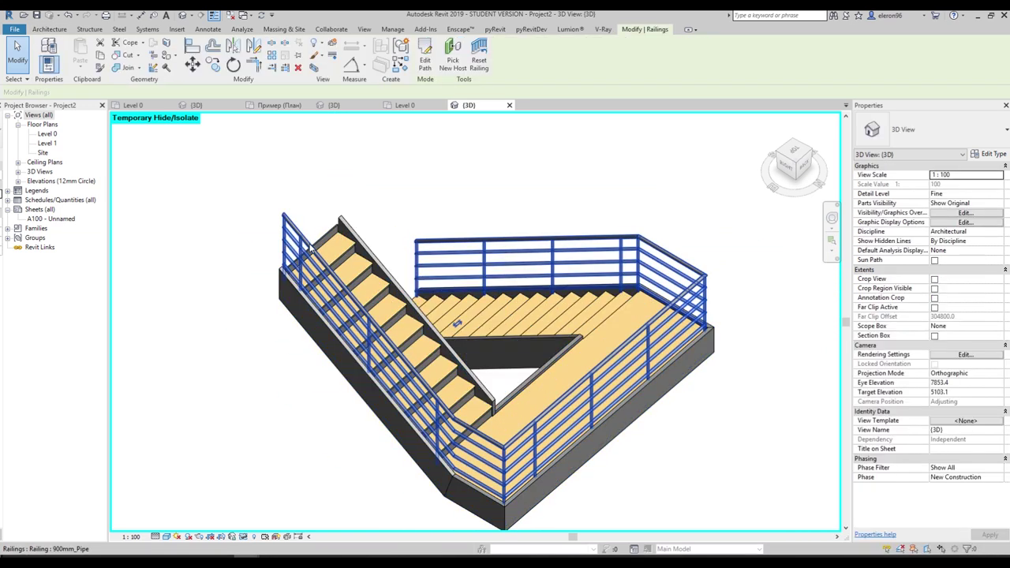
key(Delete)
click(355, 69)
click(378, 103)
click(451, 55)
click(355, 262)
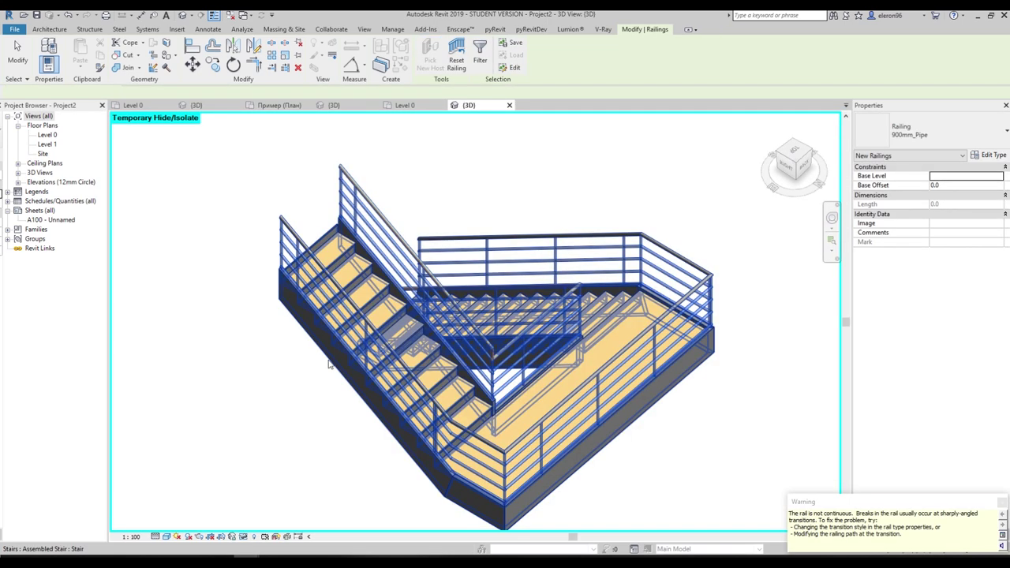
scroll(318, 217, down, 2)
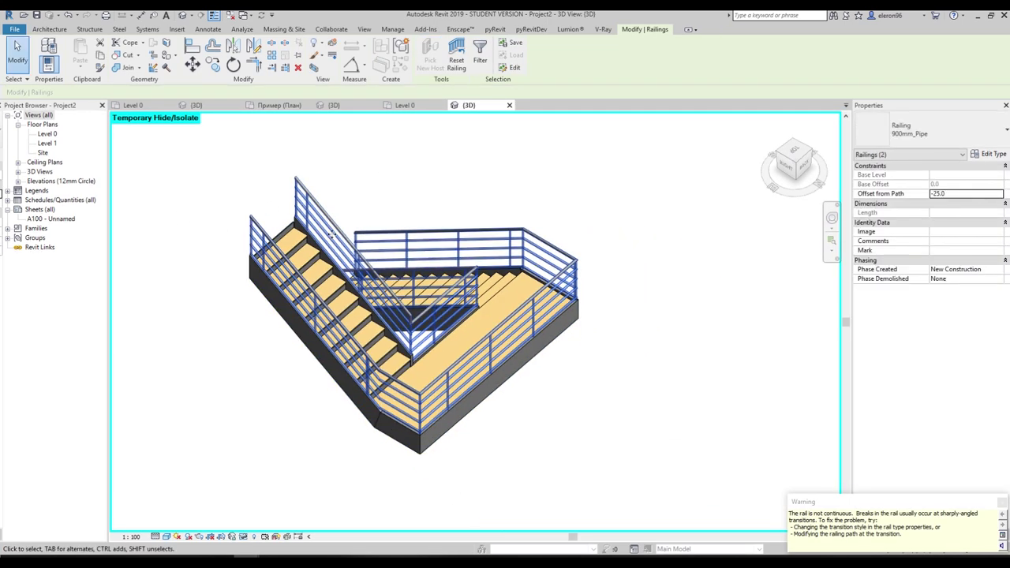
scroll(397, 198, up, 2)
scroll(405, 190, down, 1)
middle_drag(412, 190, 417, 200)
click(418, 200)
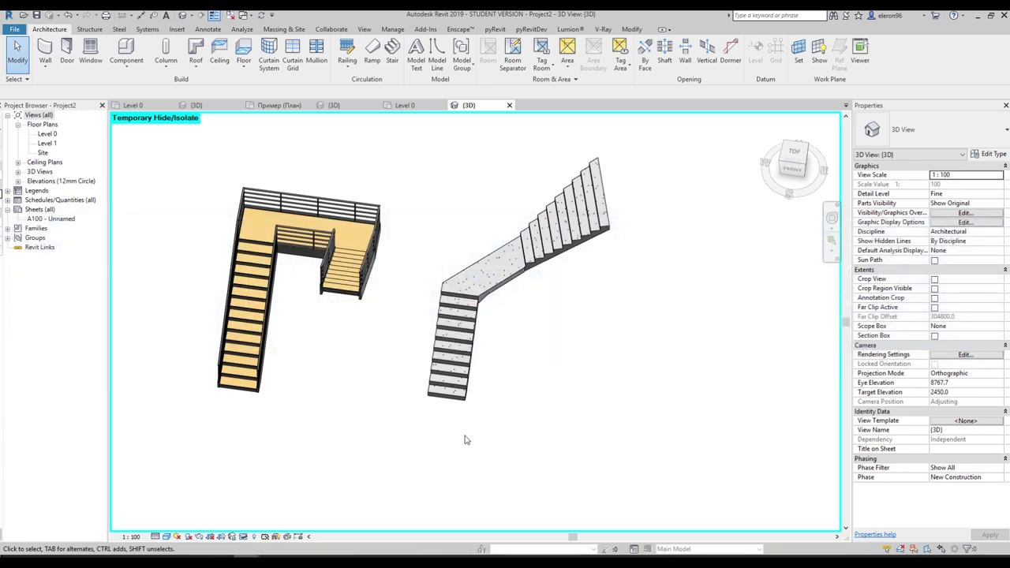
Place 900mm_Pipe railings on the cast-in-place concrete stair in the Stringer position
middle_drag(512, 345, 509, 357)
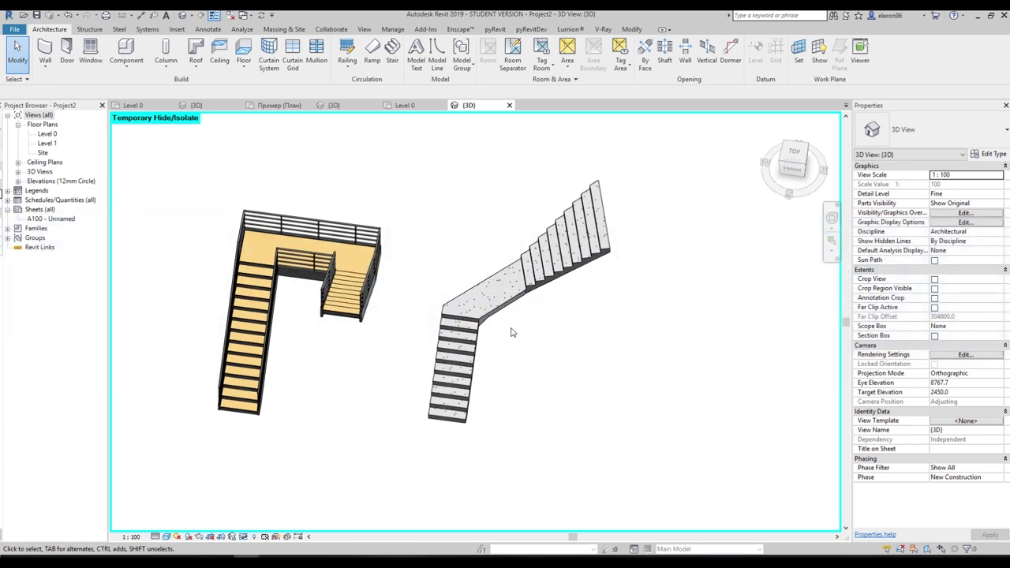
click(348, 63)
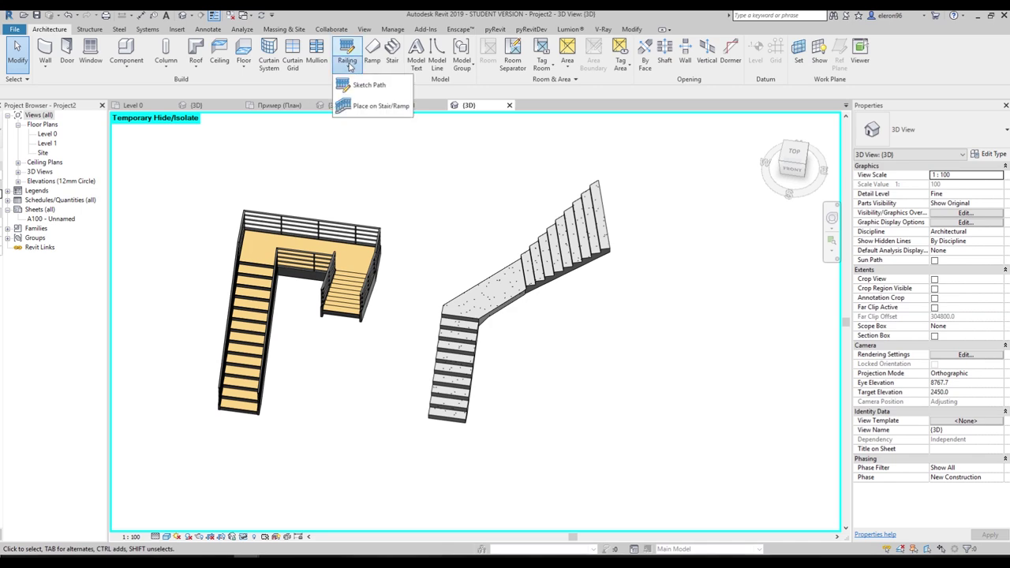
click(395, 106)
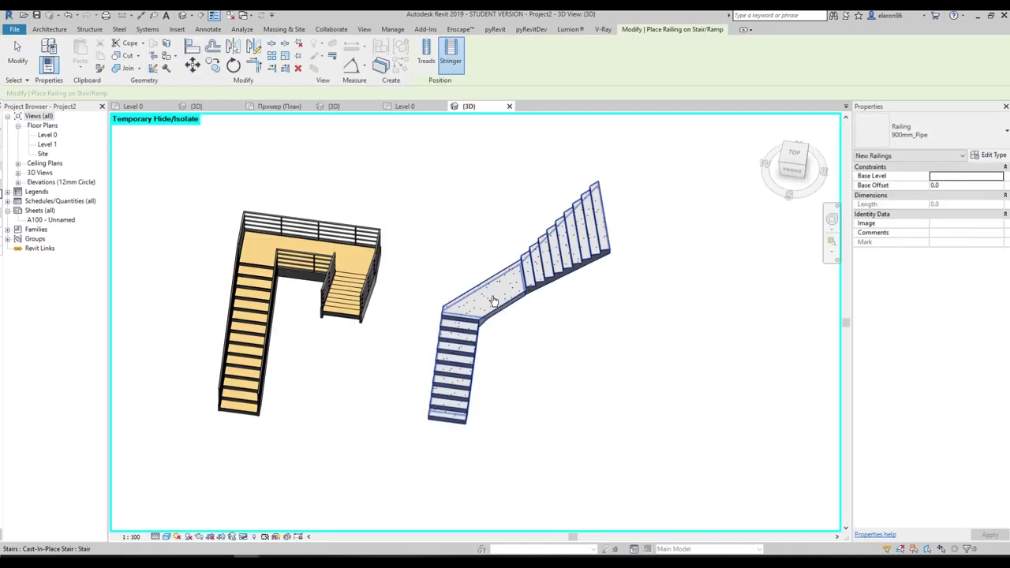
click(485, 307)
click(525, 354)
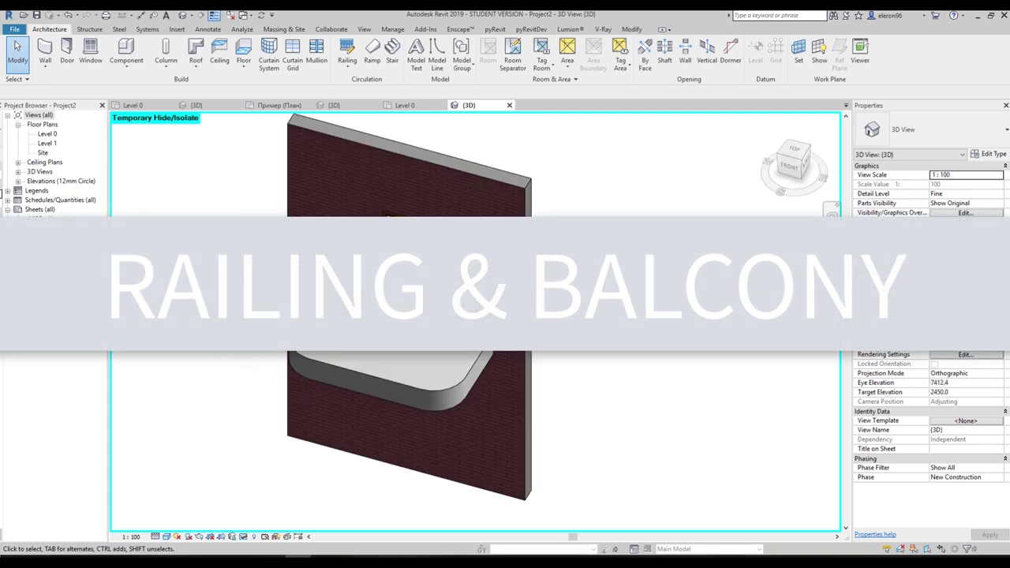
Start a sketched 900mm_Pipe railing in the Level 0 plan and trace its path along the balcony slab's side, corner and front edges
click(348, 62)
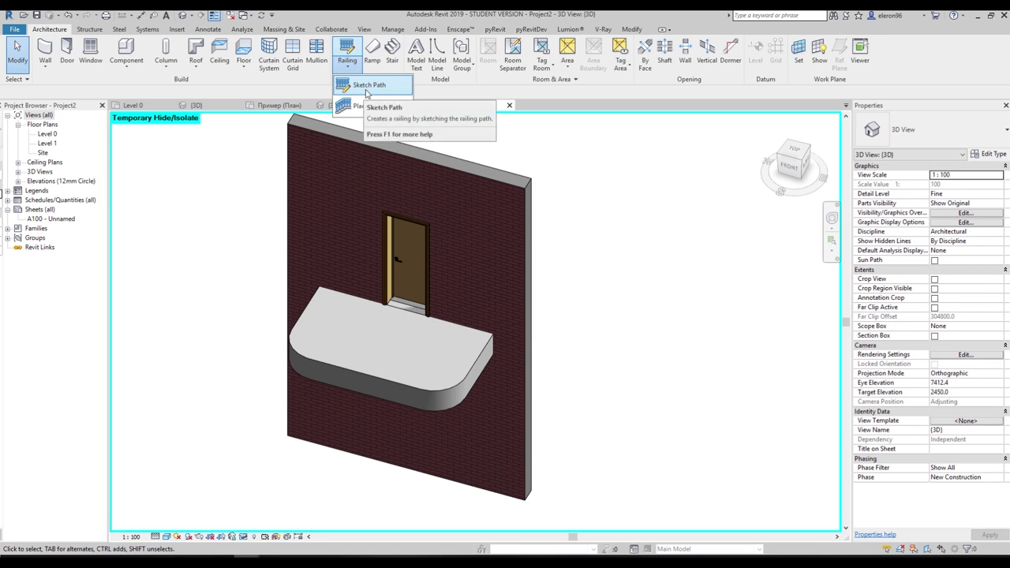
click(370, 89)
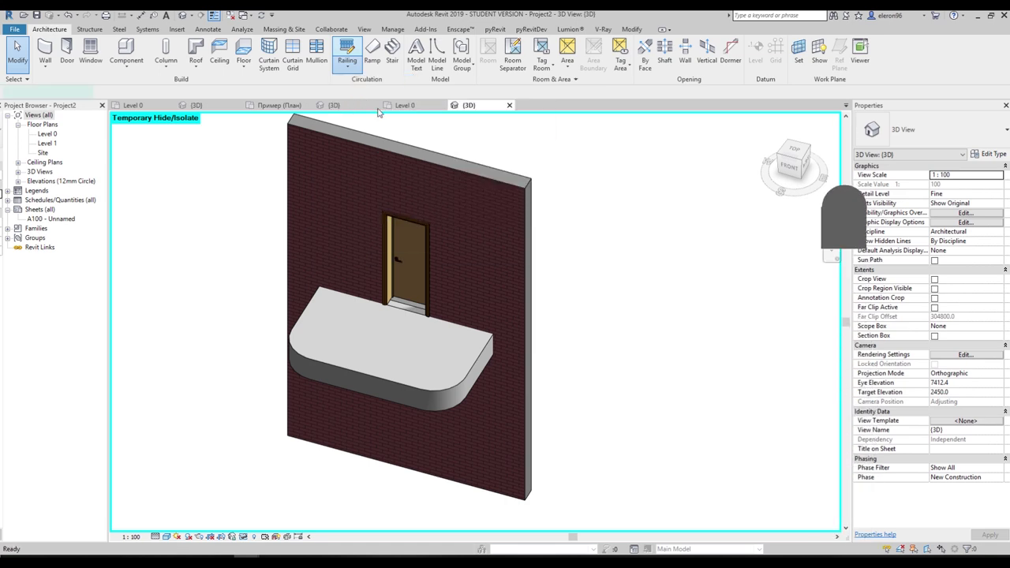
click(417, 108)
scroll(419, 265, down, 4)
scroll(466, 232, up, 7)
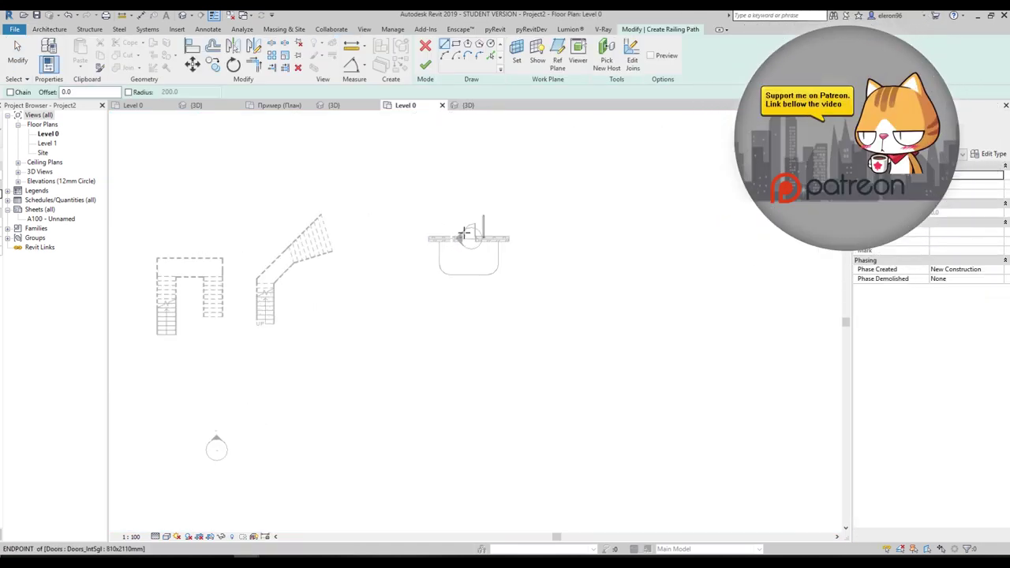
click(491, 56)
click(321, 404)
click(399, 416)
click(587, 408)
click(619, 324)
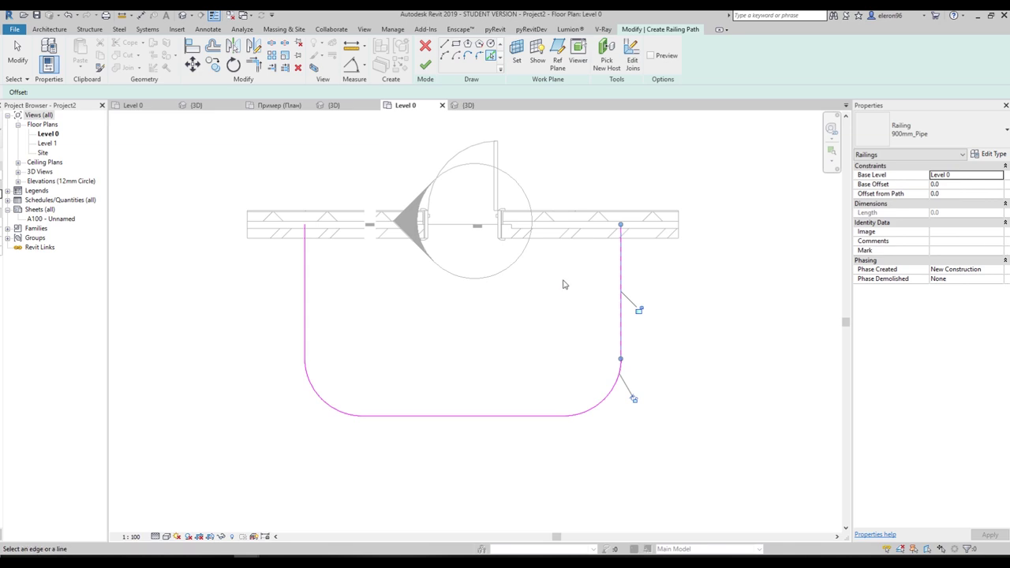
middle_drag(526, 279, 523, 311)
key(Escape)
Align the ends of both side lines of the railing path with the exterior face of the wall
key(a)
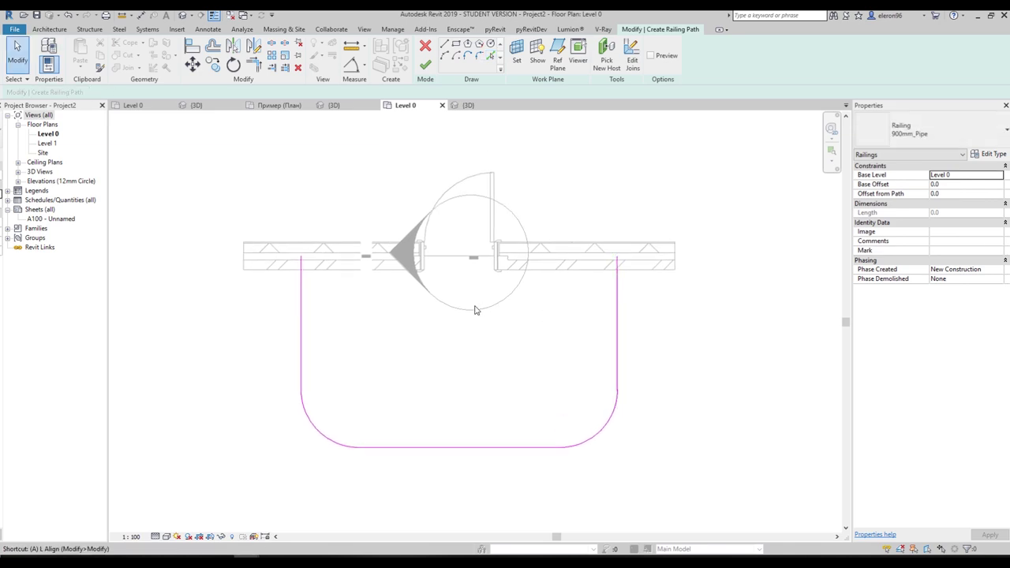
key(l)
click(327, 270)
click(302, 264)
click(588, 279)
click(618, 257)
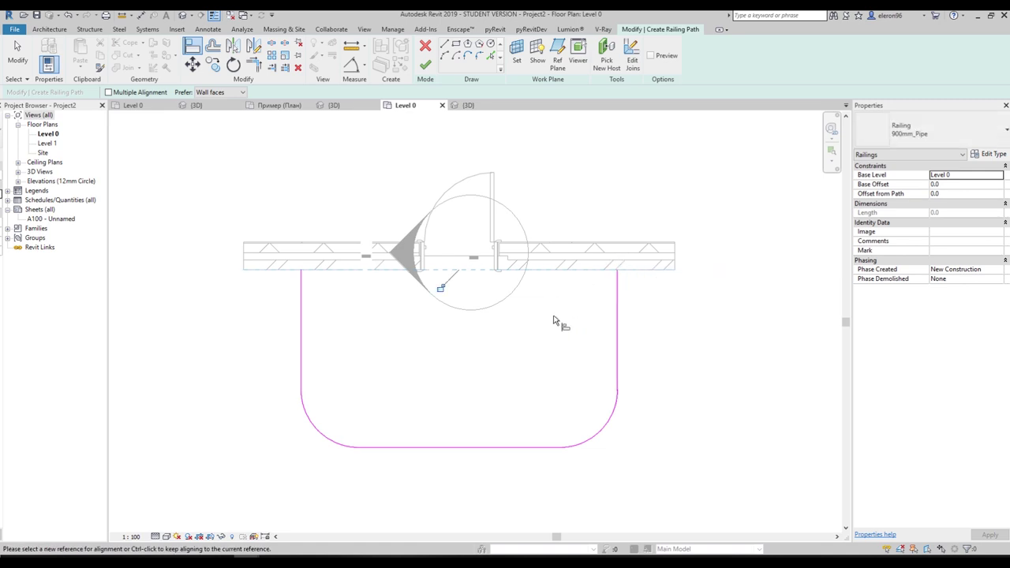
scroll(559, 319, down, 2)
Finish the balcony railing sketch in the 3D view and check the resulting railing
click(465, 105)
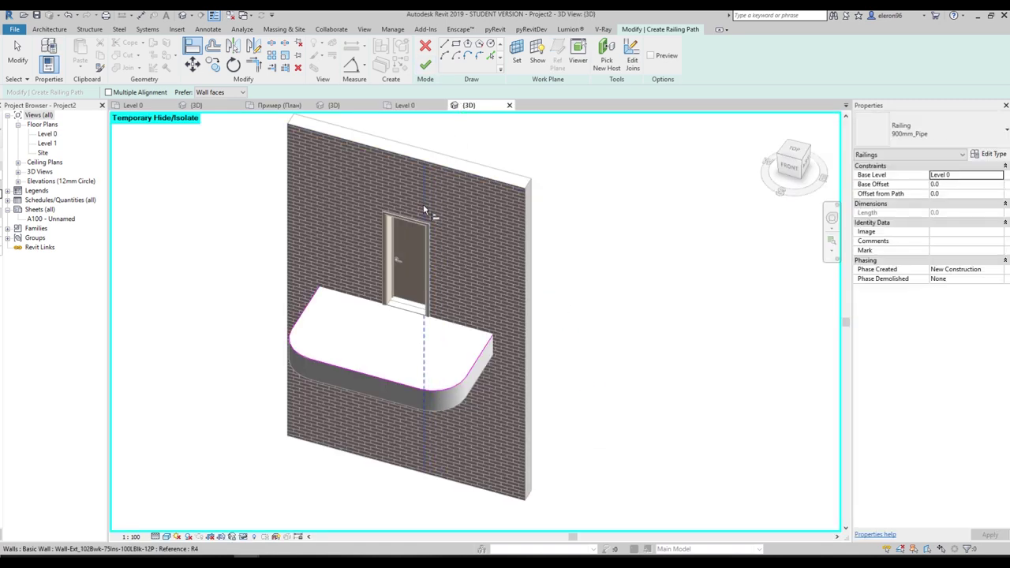
key(Escape)
scroll(428, 251, up, 1)
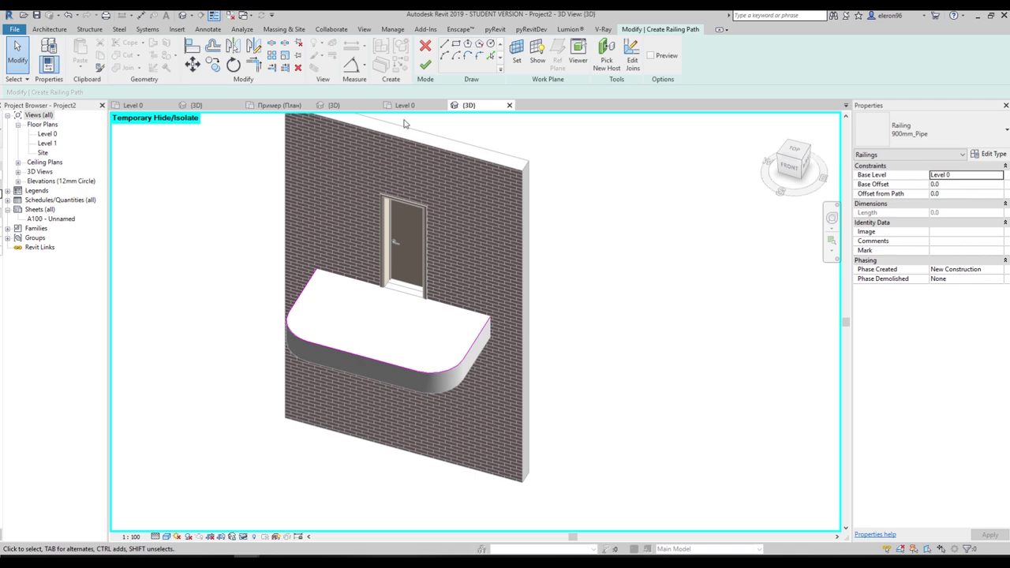
click(426, 71)
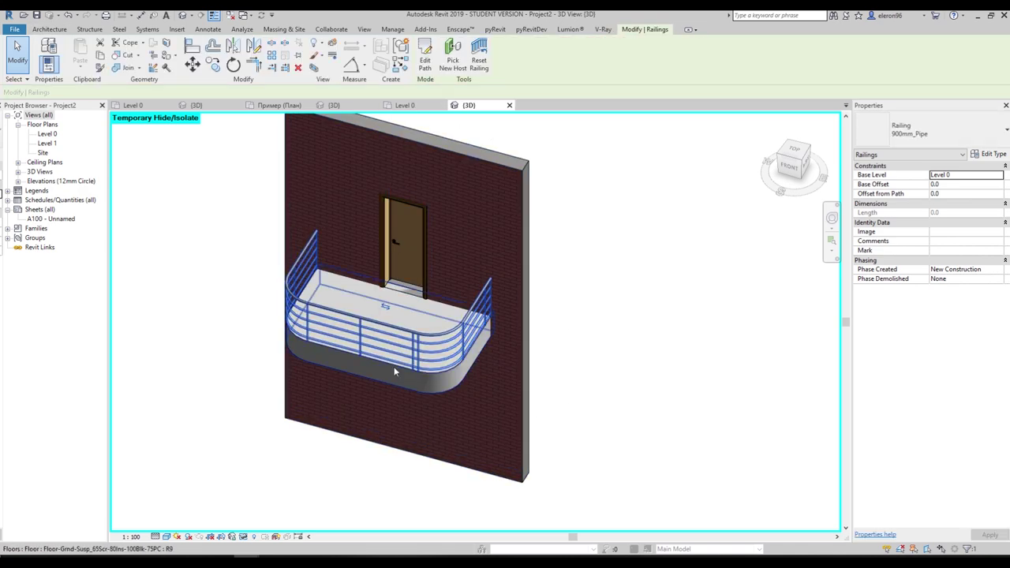
scroll(558, 330, up, 2)
scroll(558, 330, down, 3)
key(Escape)
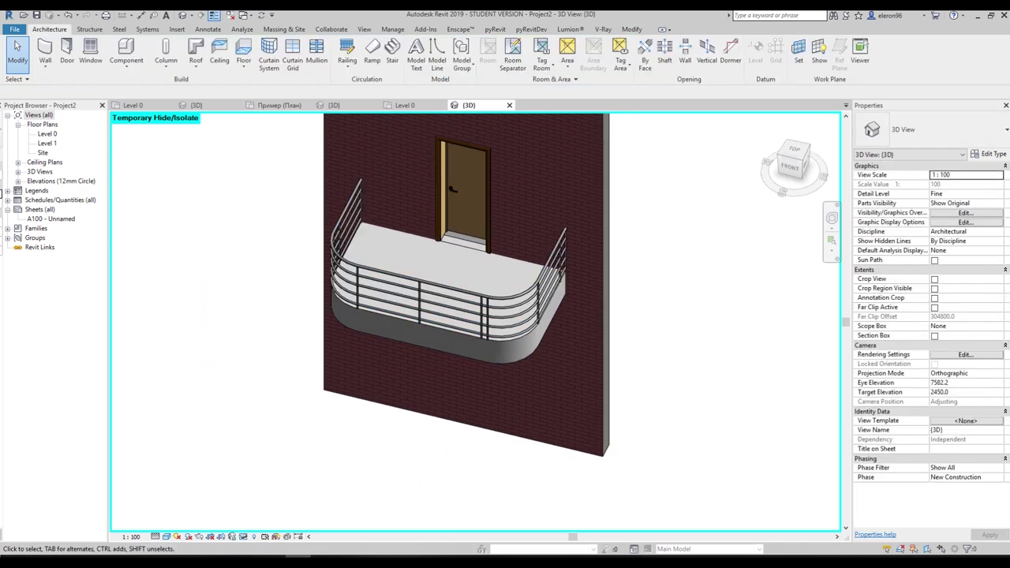
Set the balcony railing's Base Offset to -50 and its Offset from Path to 150
click(376, 273)
middle_drag(577, 284, 605, 311)
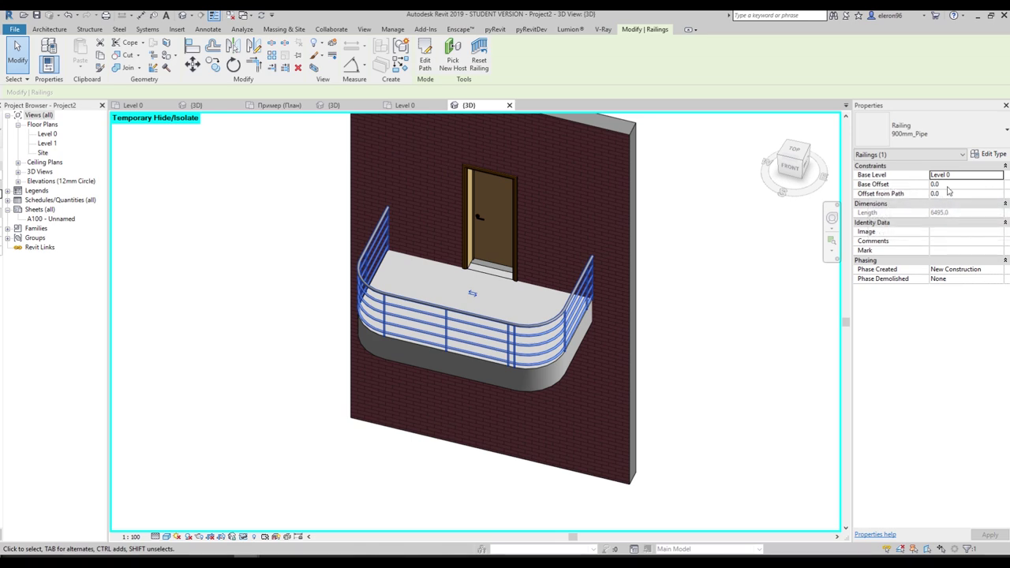
key(Return)
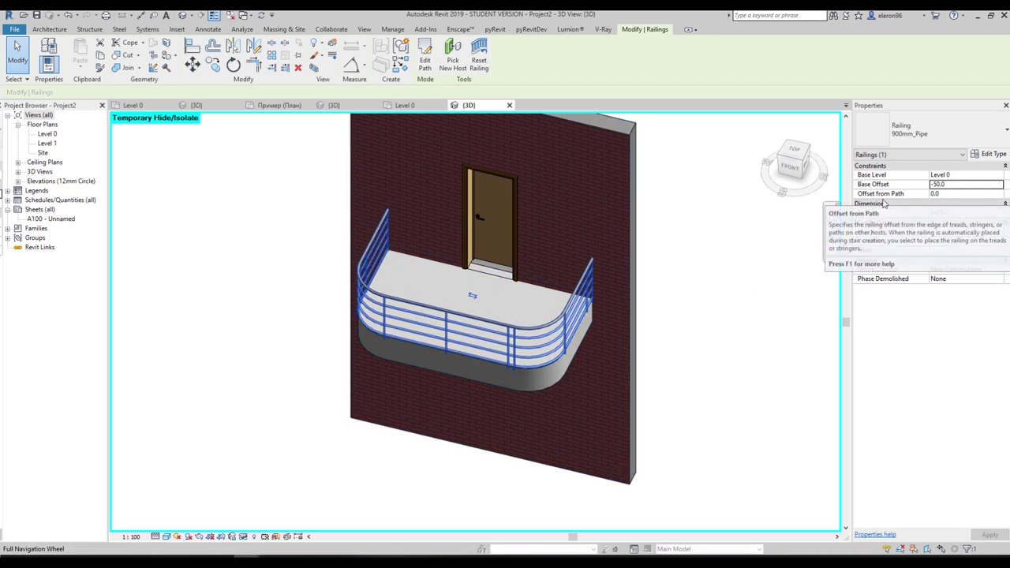
text(-)
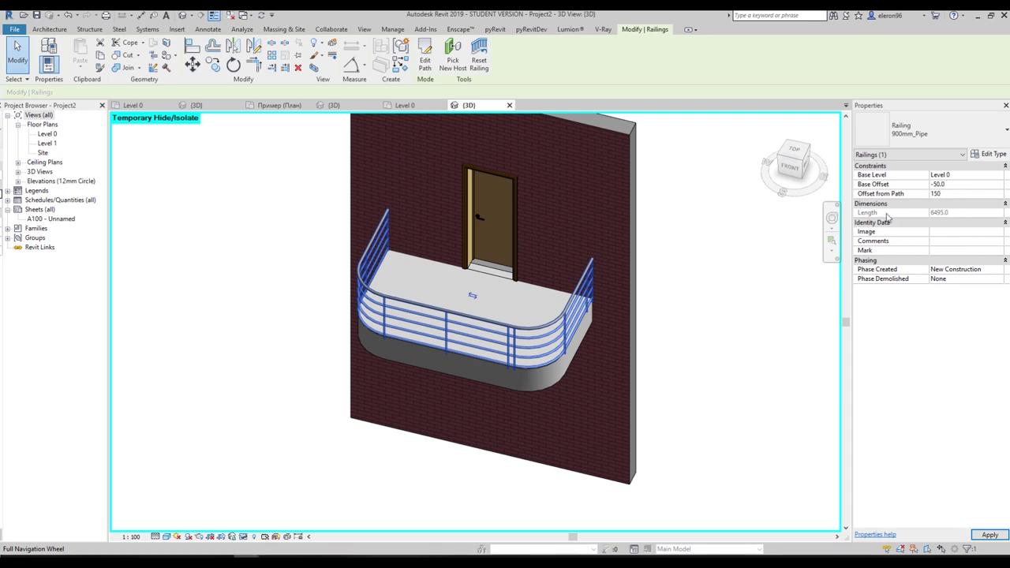
scroll(387, 291, up, 3)
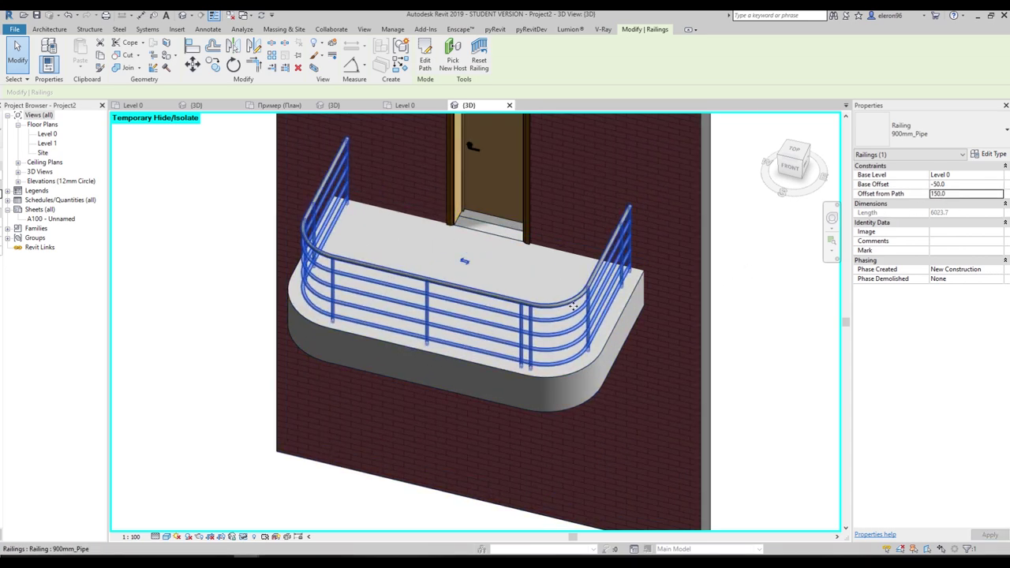
shift+middle_drag(491, 335, 839, 418)
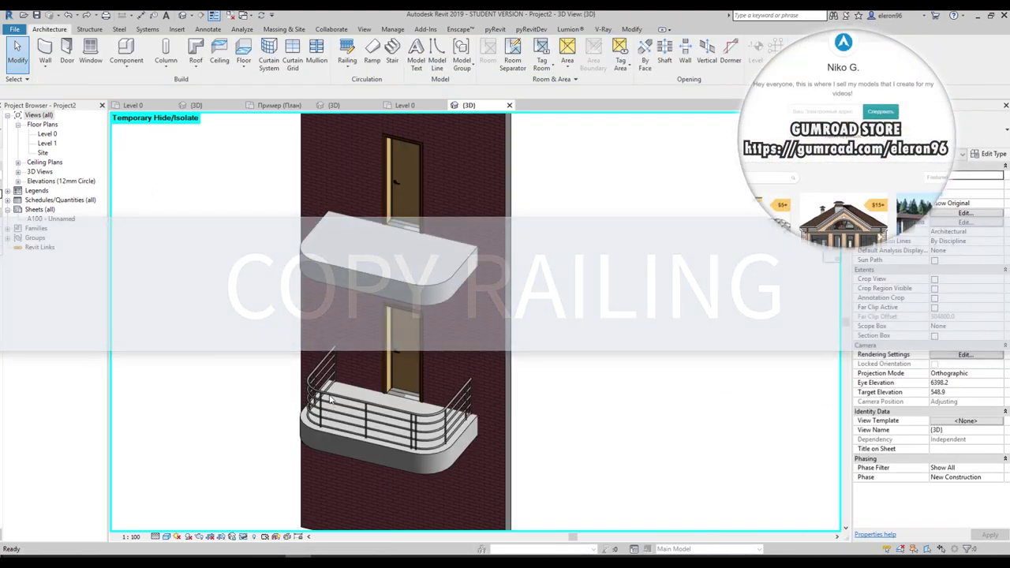
Try moving the lower balcony's railing to the upper balcony slab with Pick New Host
click(330, 400)
click(330, 400)
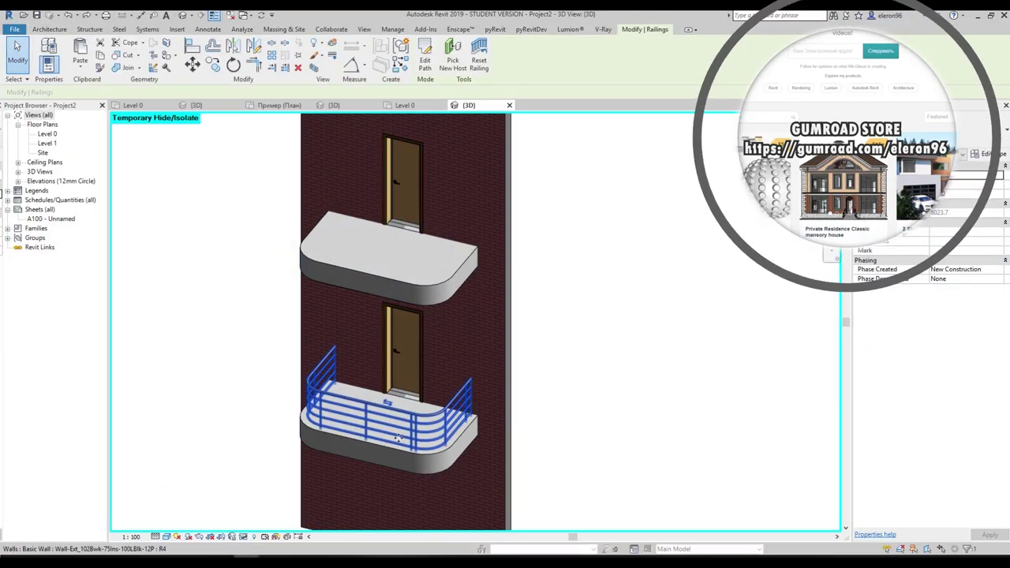
click(447, 68)
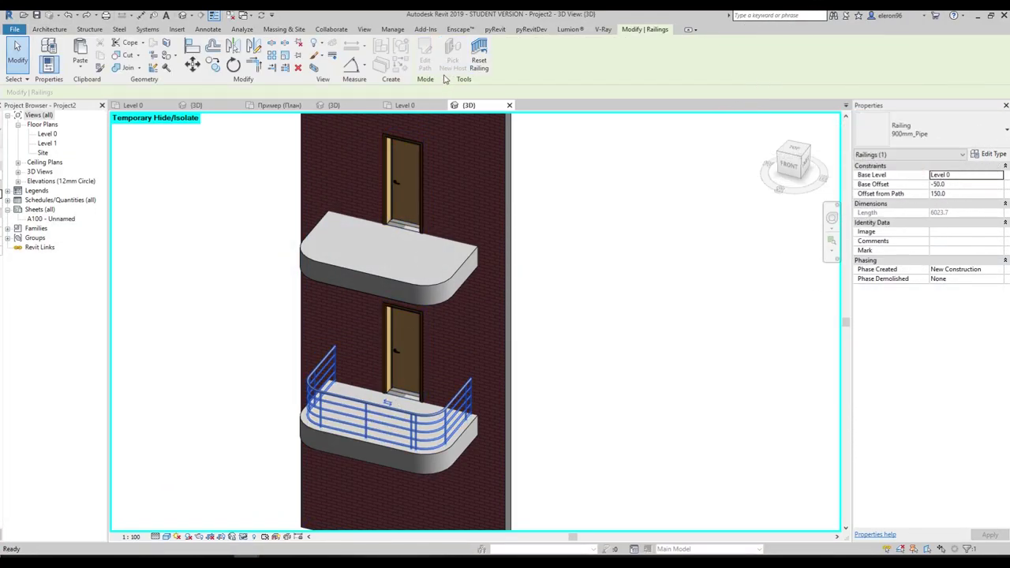
click(364, 259)
scroll(472, 250, up, 2)
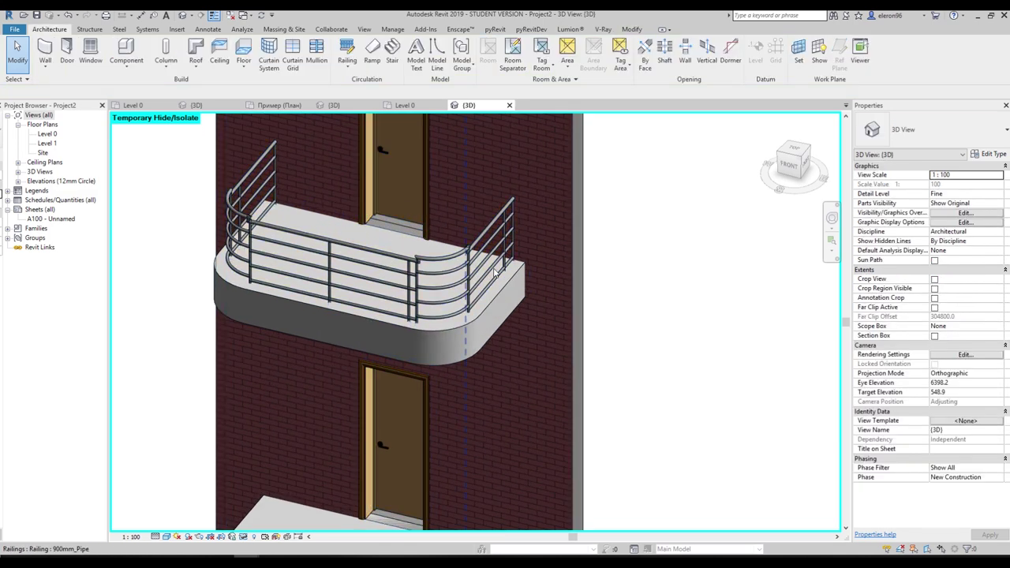
scroll(253, 272, down, 2)
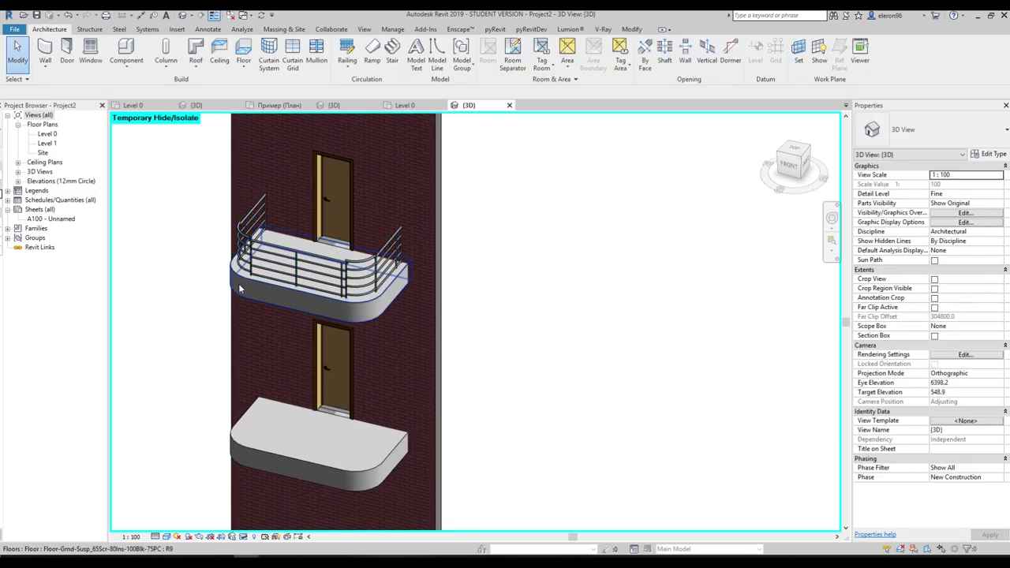
middle_drag(258, 180, 327, 334)
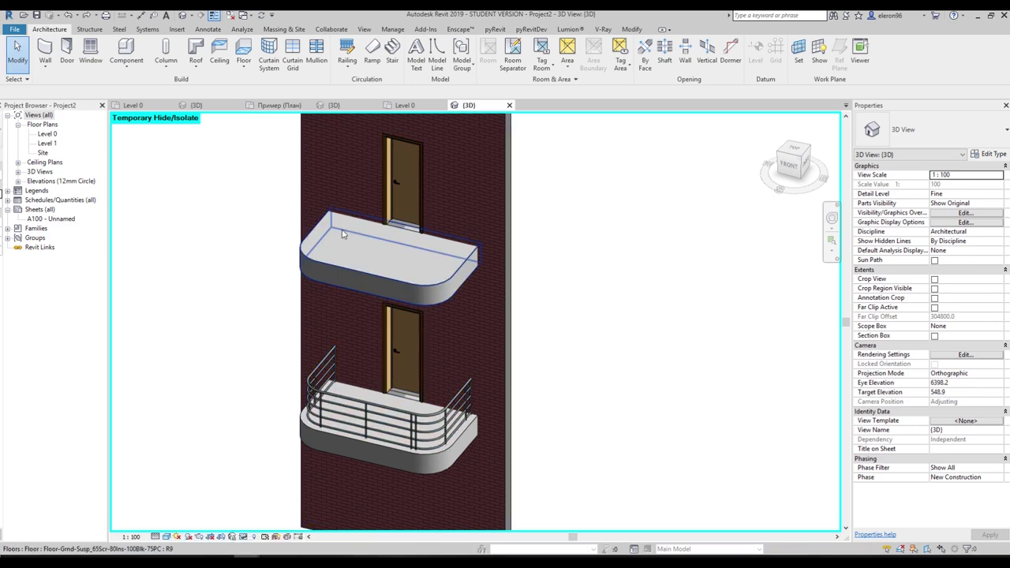
Copy the lower balcony's railing and paste it aligned to Level 1 so the upper balcony gets one too
click(339, 401)
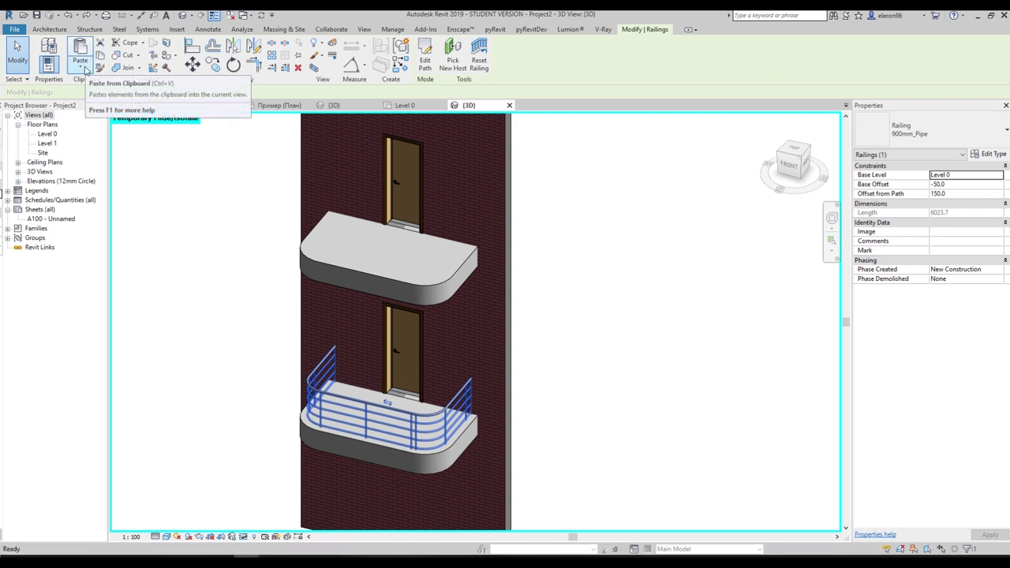
click(83, 71)
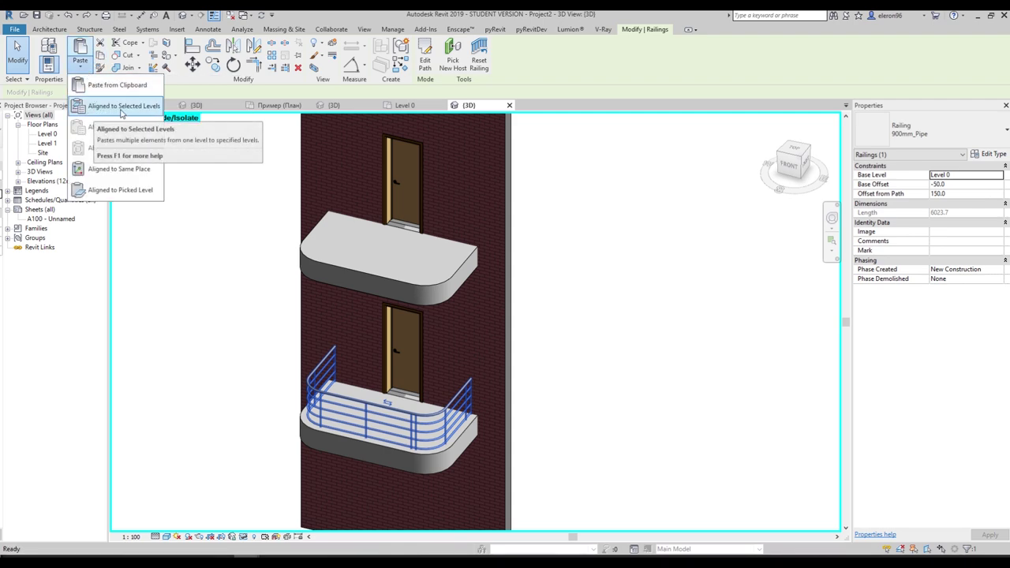
click(138, 110)
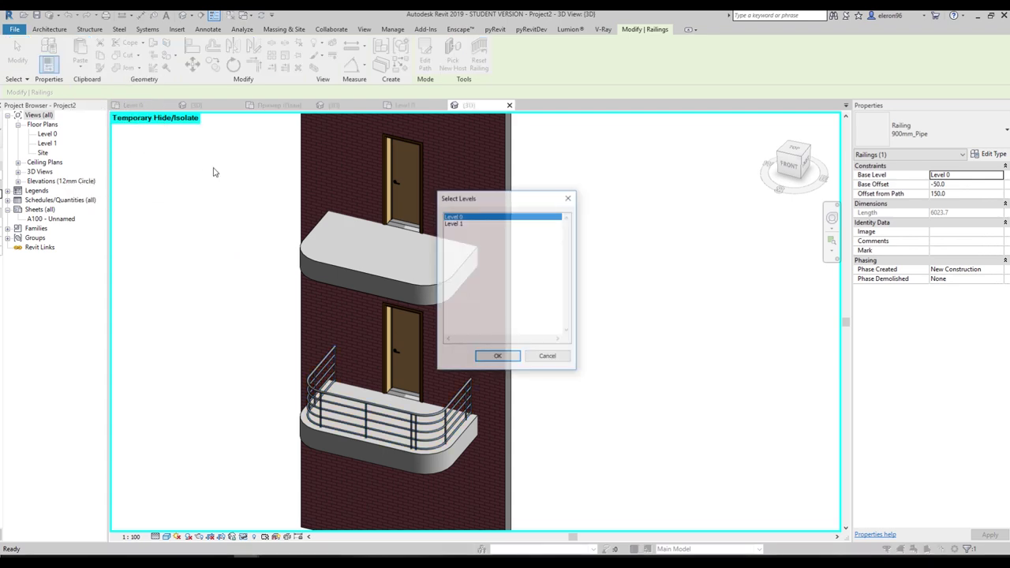
click(462, 223)
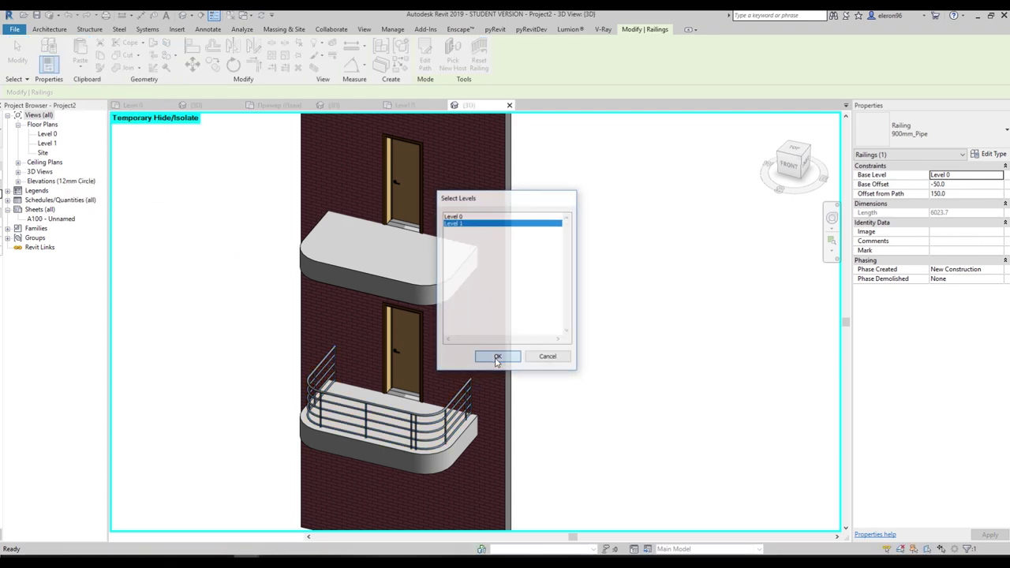
click(498, 357)
scroll(377, 221, up, 5)
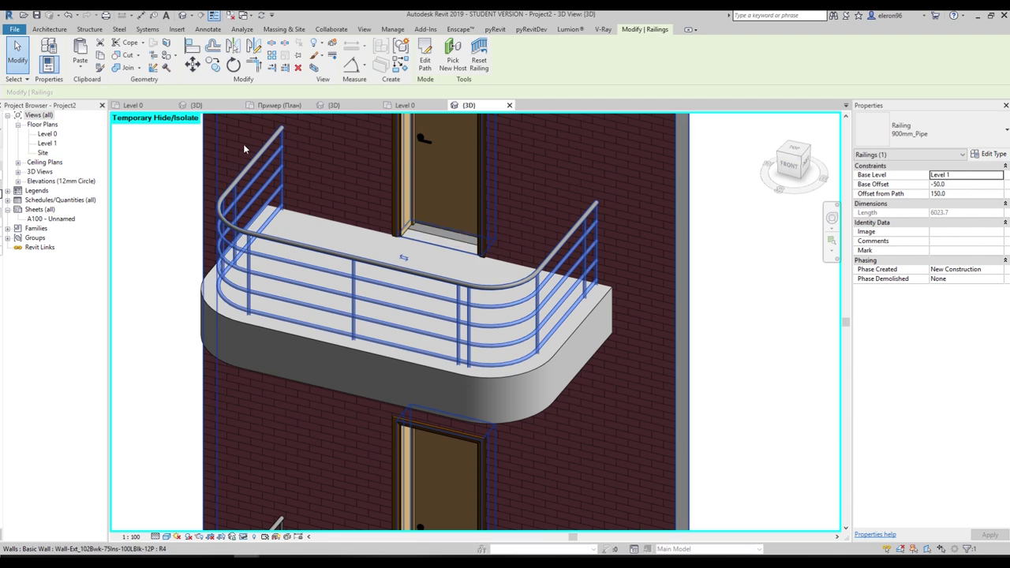
scroll(379, 276, down, 3)
scroll(379, 276, down, 2)
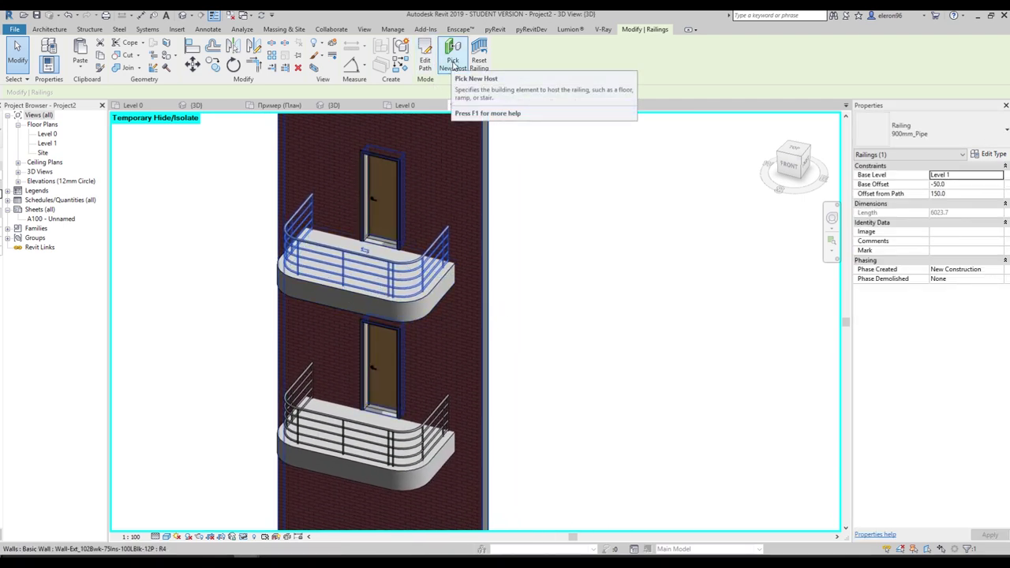
key(Escape)
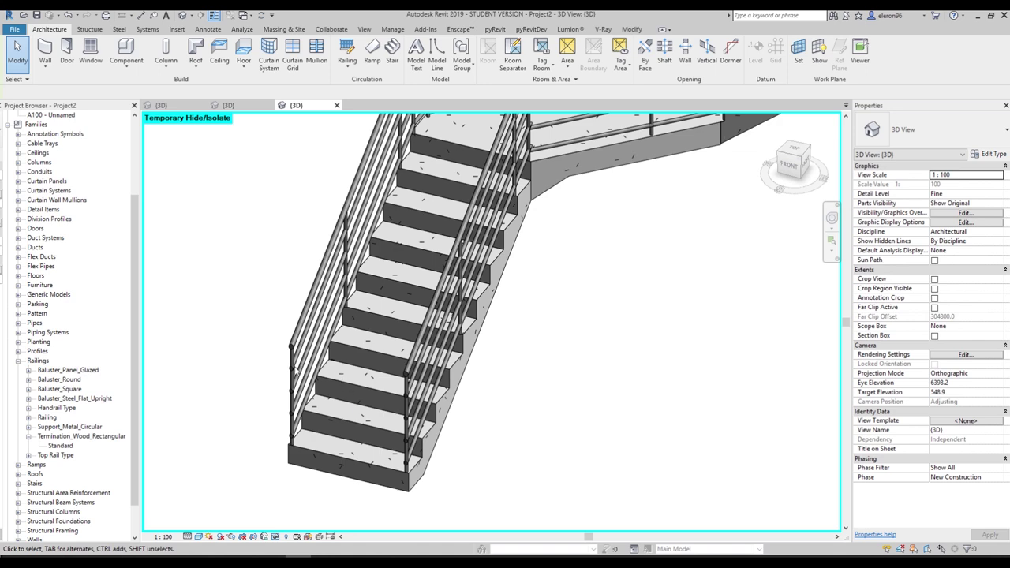
Examine the curved handrail ends on the stair in the Урок 4 - Поручни и Ограждение project, and return to the Project2 stair view
middle_drag(268, 449, 316, 366)
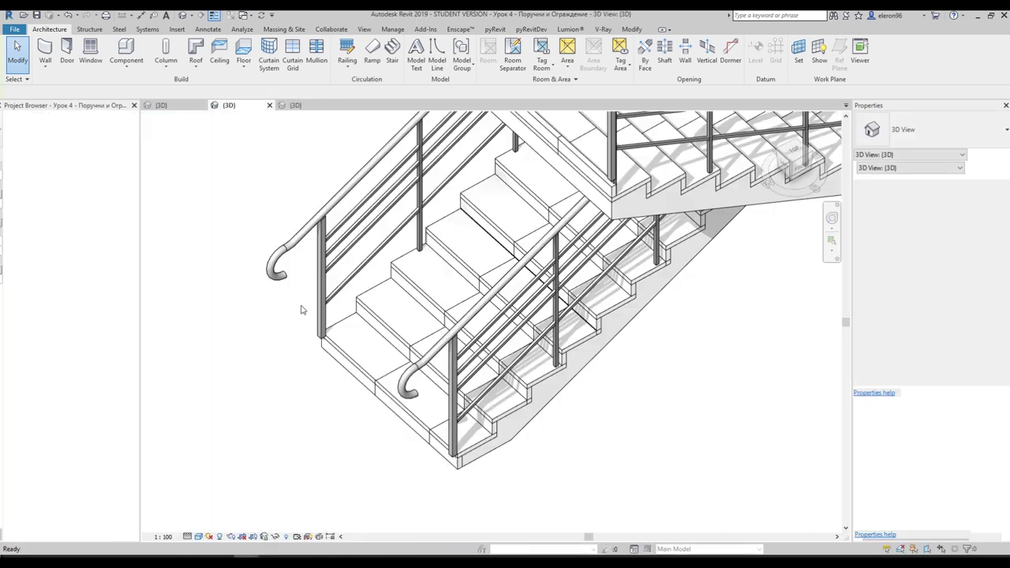
click(272, 285)
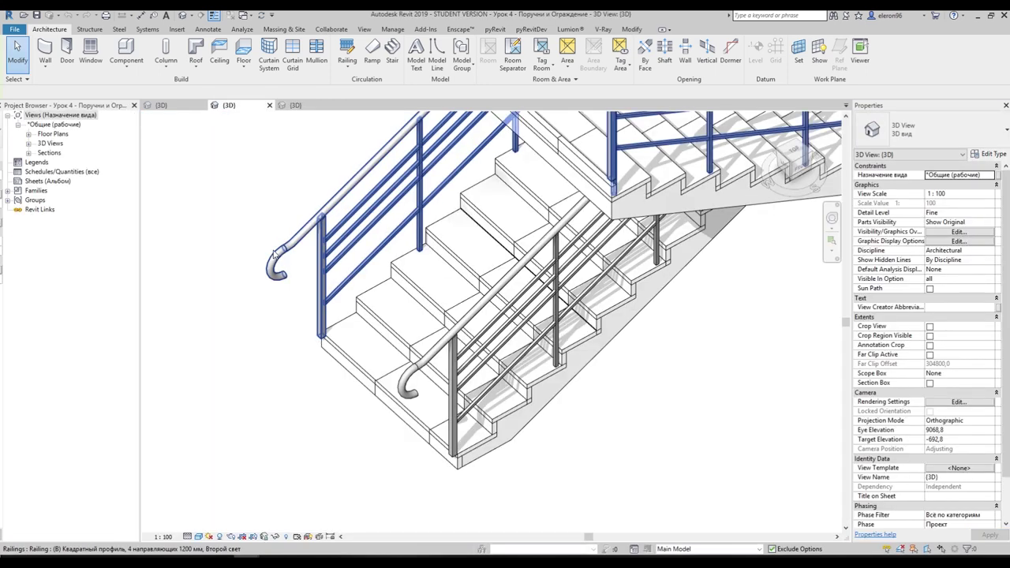
scroll(266, 287, up, 3)
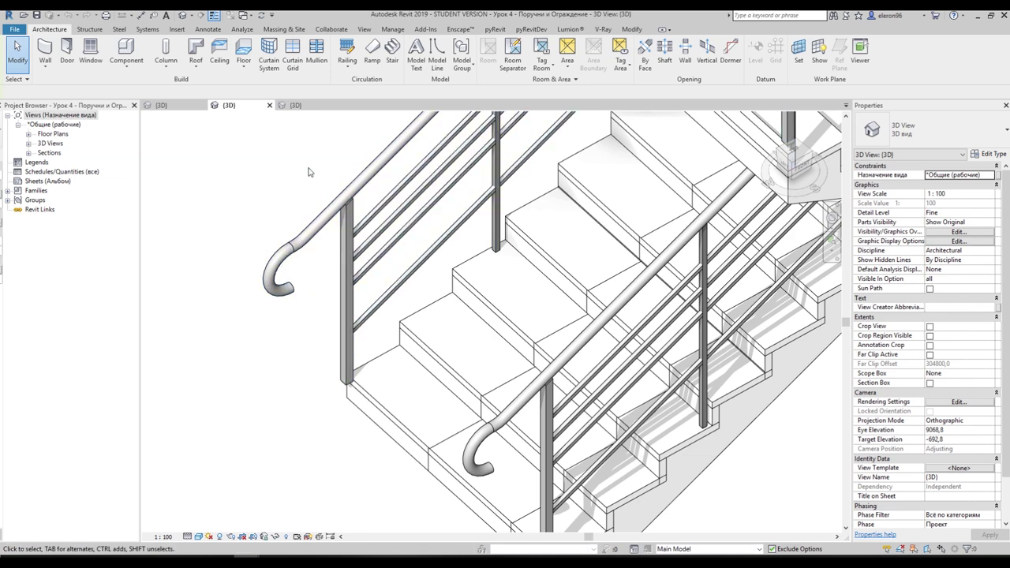
click(296, 106)
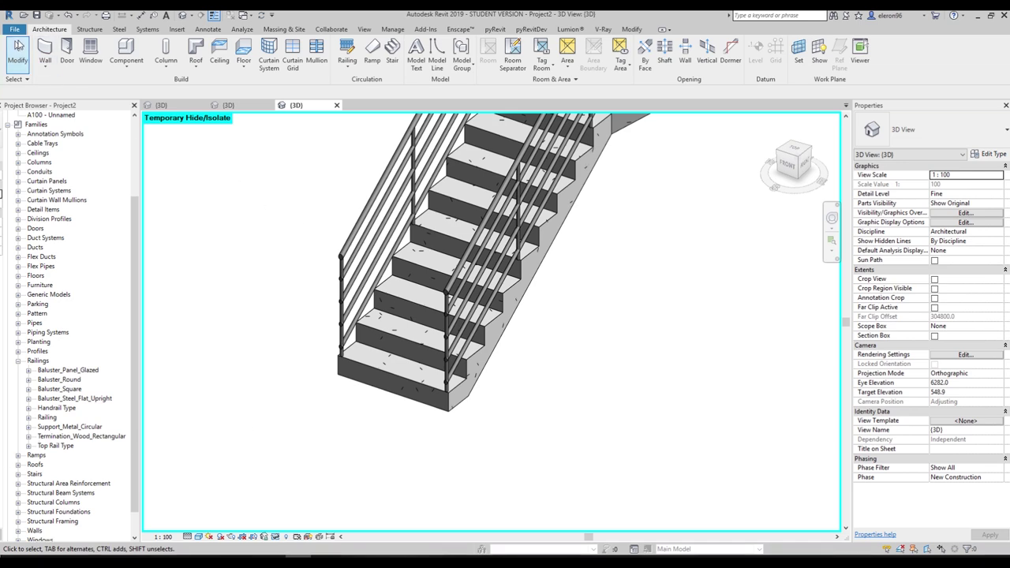
Create a new family from the Metric Generic Model template
click(15, 30)
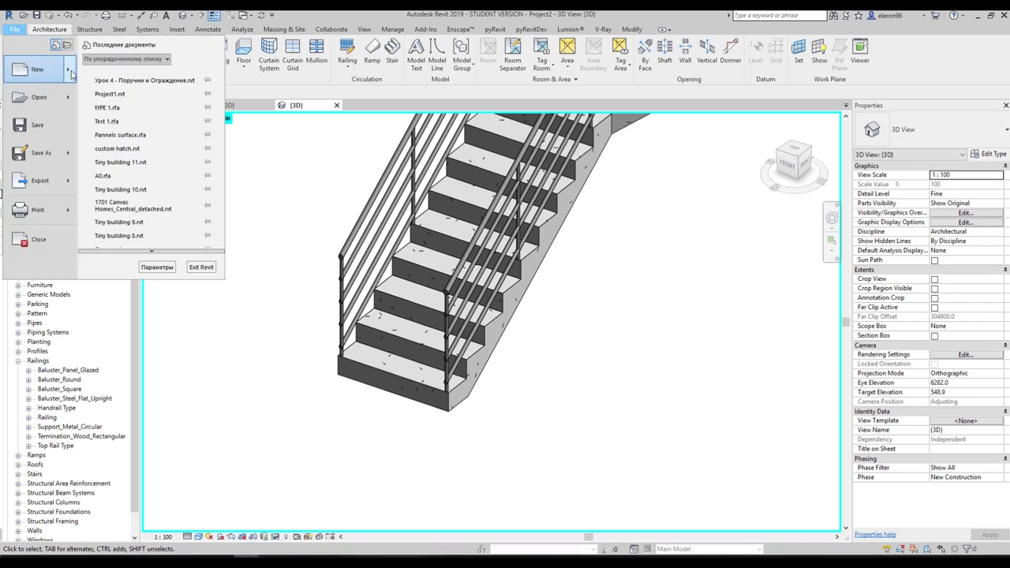
mouse_move(71, 73)
click(118, 100)
scroll(395, 252, down, 4)
scroll(411, 248, up, 3)
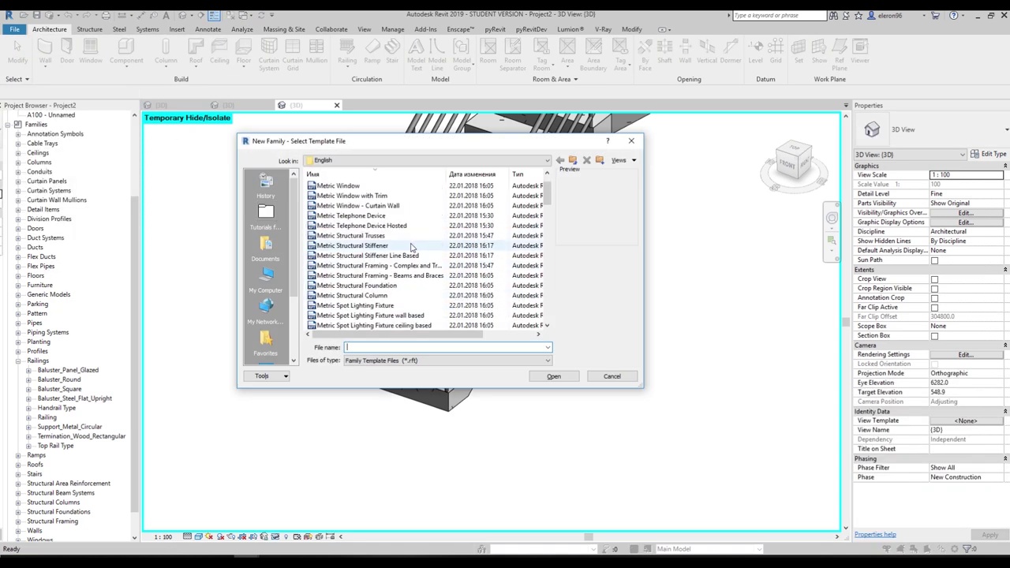
scroll(395, 250, down, 9)
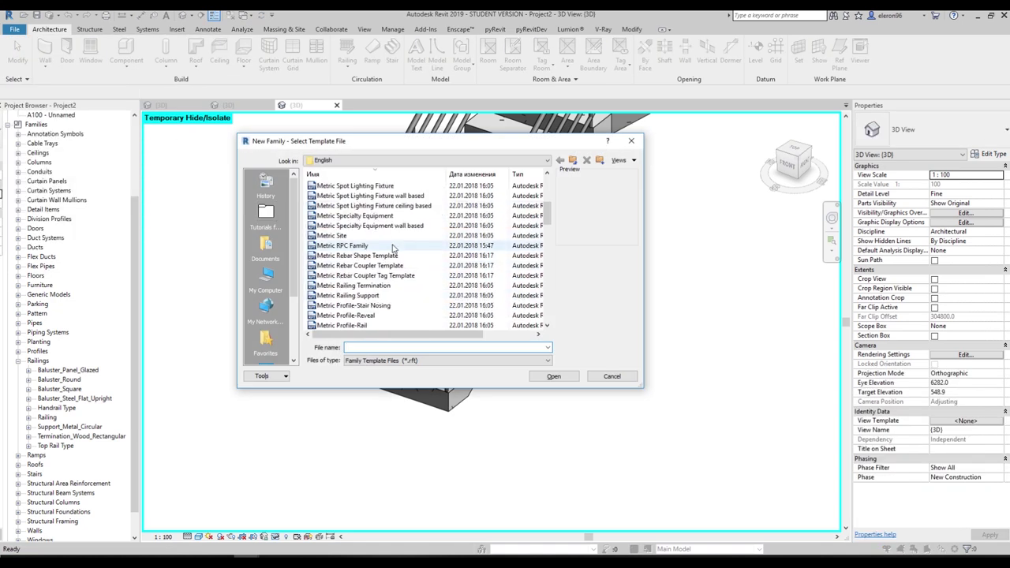
scroll(392, 249, down, 6)
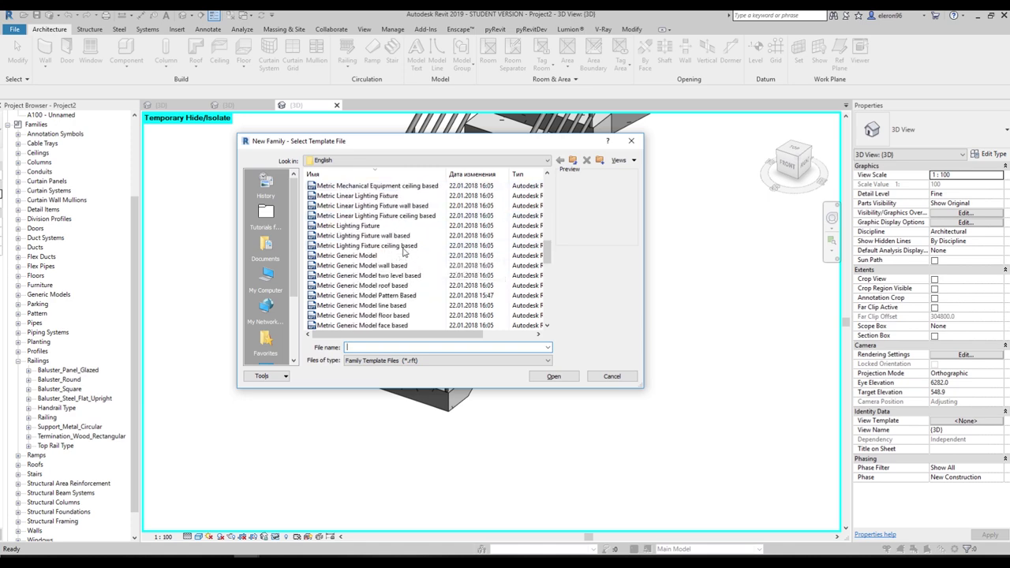
click(326, 256)
click(552, 376)
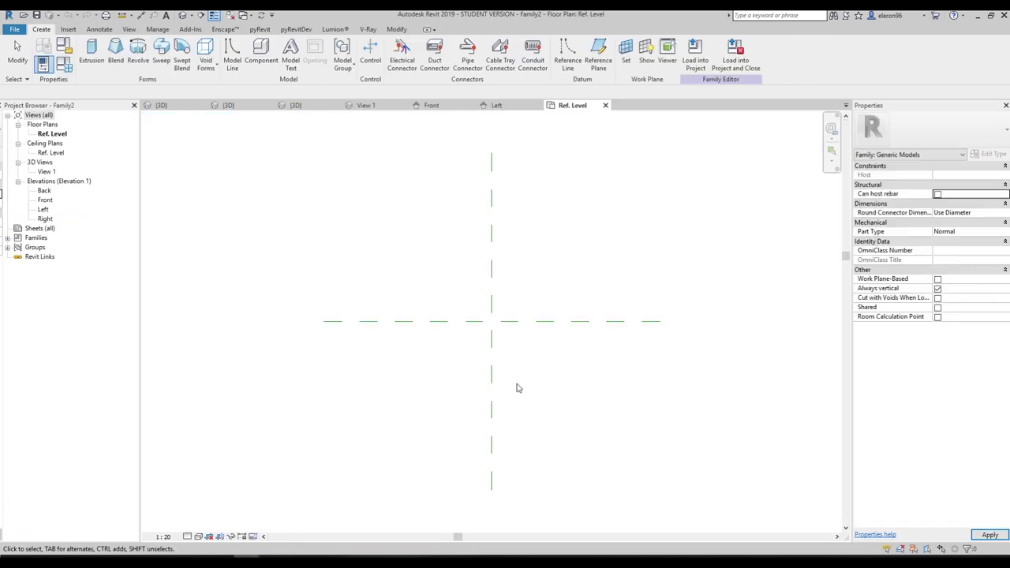
In the Back elevation, draw a horizontal reference plane about 116 mm below Ref. Level
scroll(494, 320, up, 3)
middle_drag(499, 320, 489, 332)
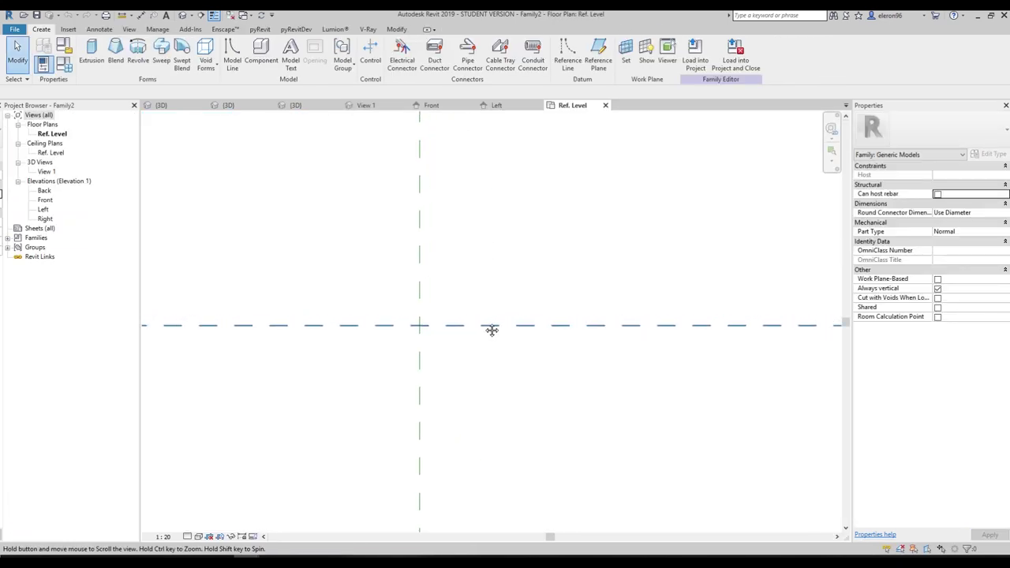
double_click(44, 192)
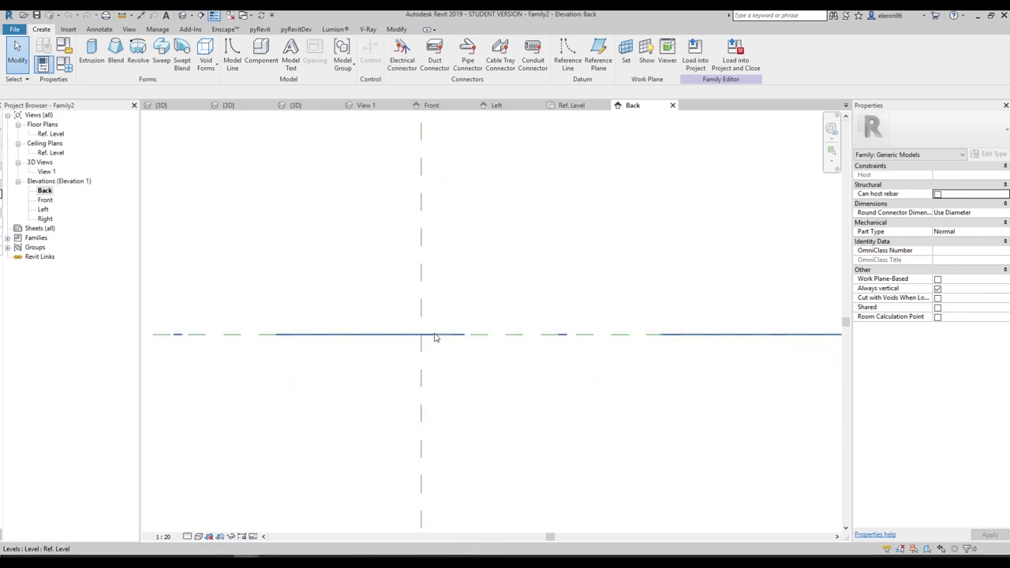
middle_drag(429, 347, 453, 297)
click(598, 62)
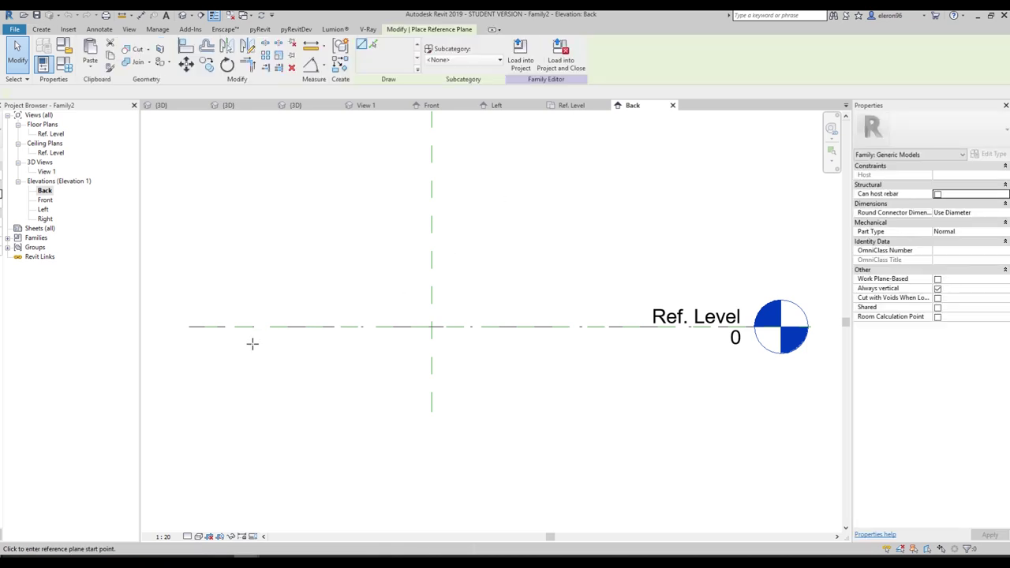
click(149, 353)
click(735, 352)
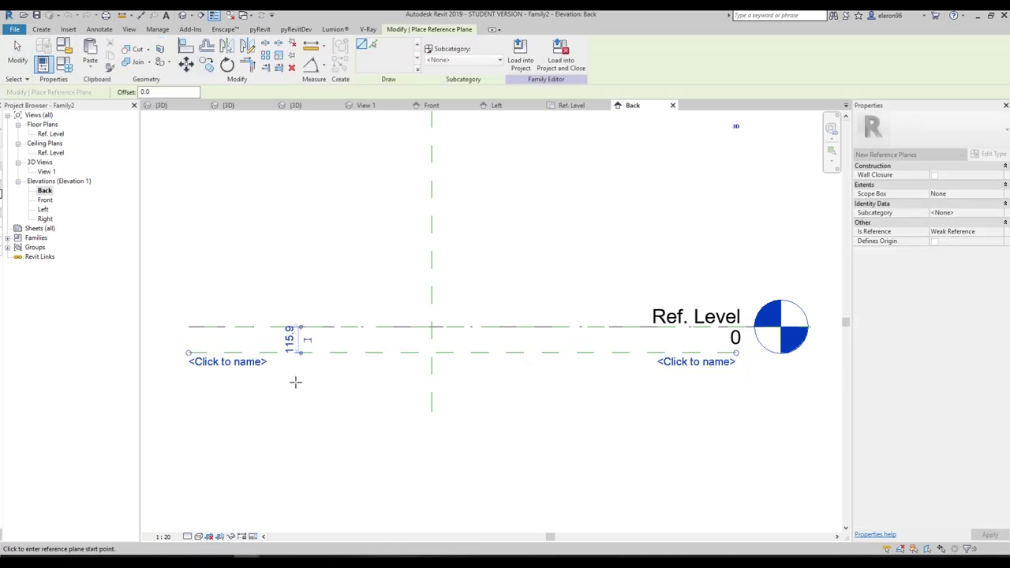
Draw a second horizontal reference plane about 140 mm below the first one, spanning the same width
click(187, 384)
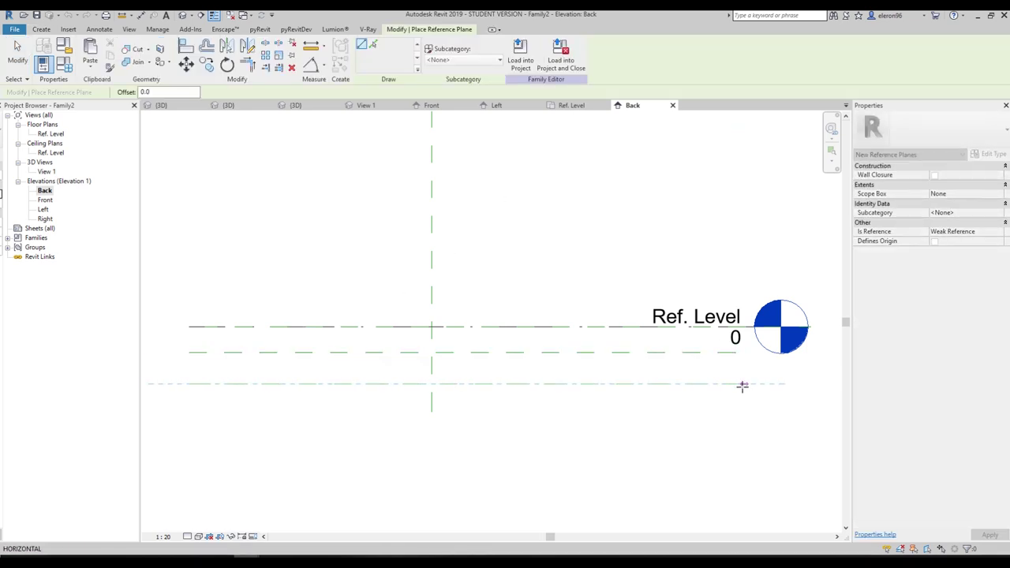
click(727, 385)
key(Escape)
key(Escape)
click(232, 352)
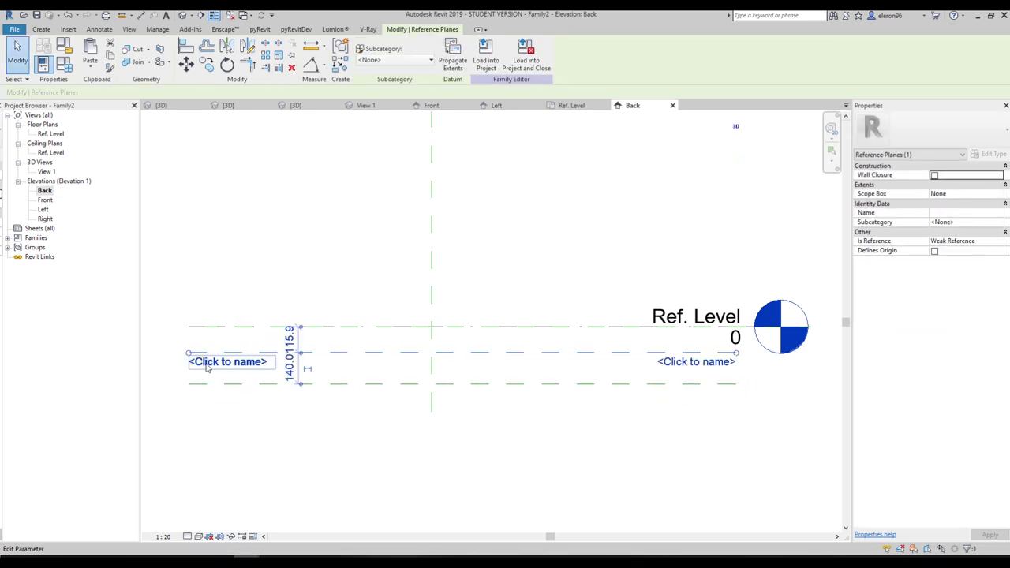
key(Return)
click(400, 435)
middle_drag(399, 435, 420, 392)
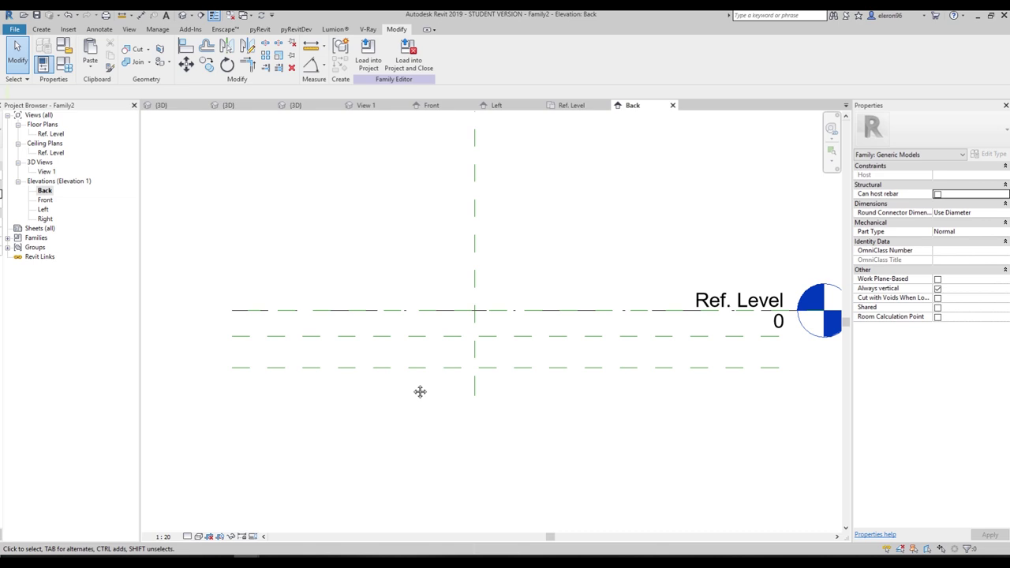
Place an aligned dimension between Ref. Level and the lower reference plane, crossing the middle plane
key(d)
key(i)
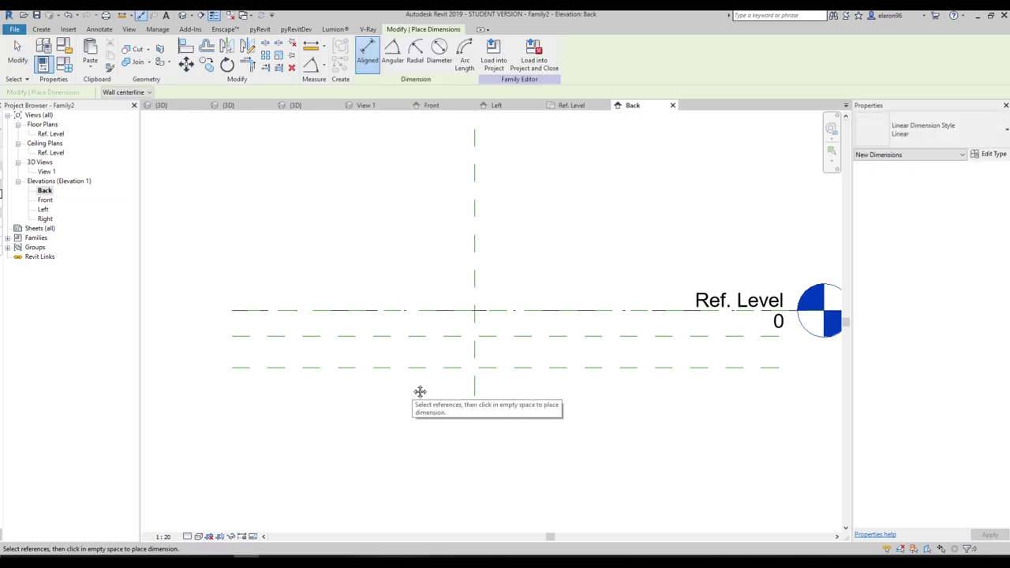
middle_drag(420, 391, 466, 399)
click(458, 318)
click(451, 375)
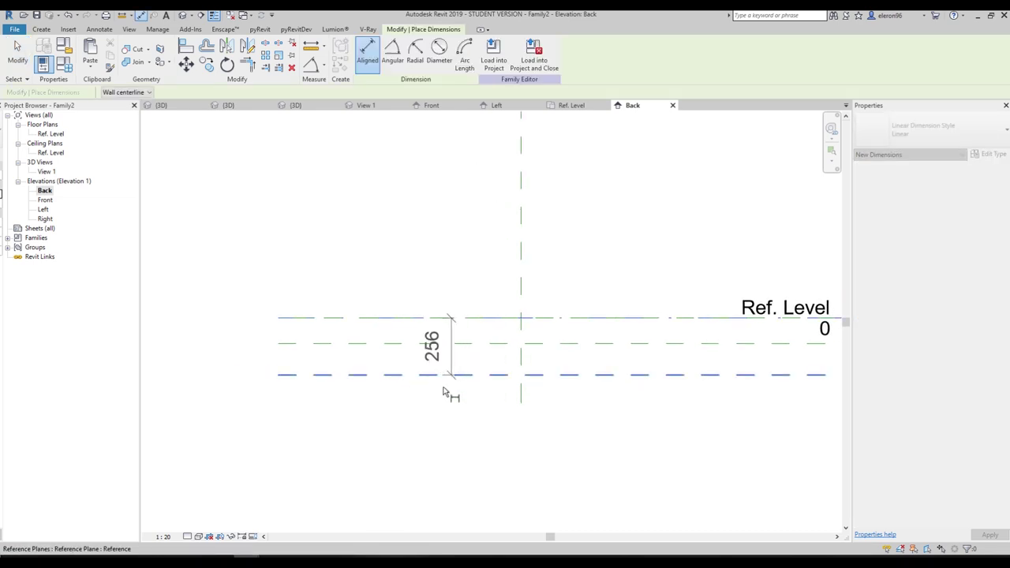
click(404, 418)
key(Escape)
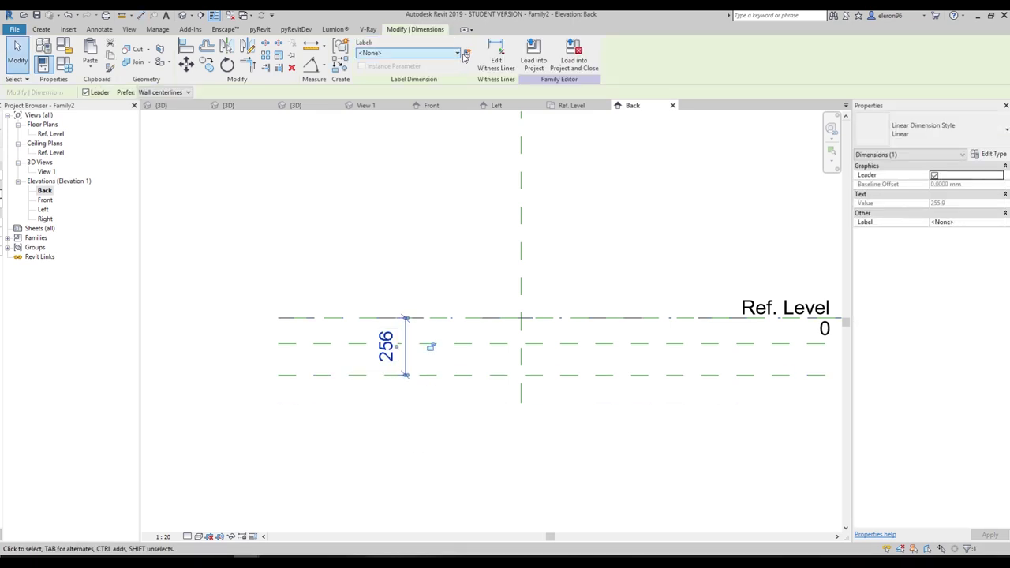
Label the dimension with a new type-based family parameter named Size rail, grouped under Dimensions
click(466, 53)
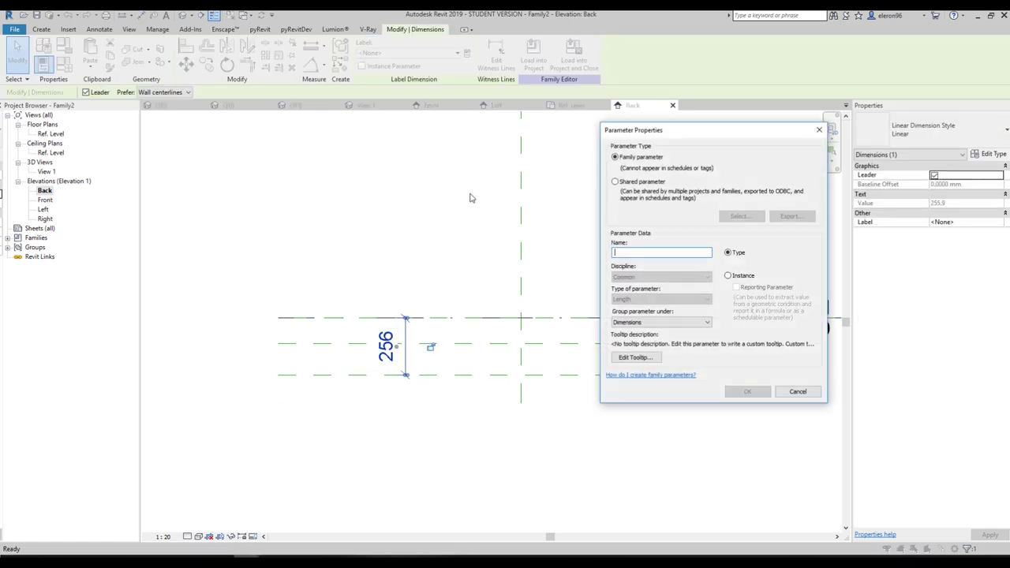
text(Size rea)
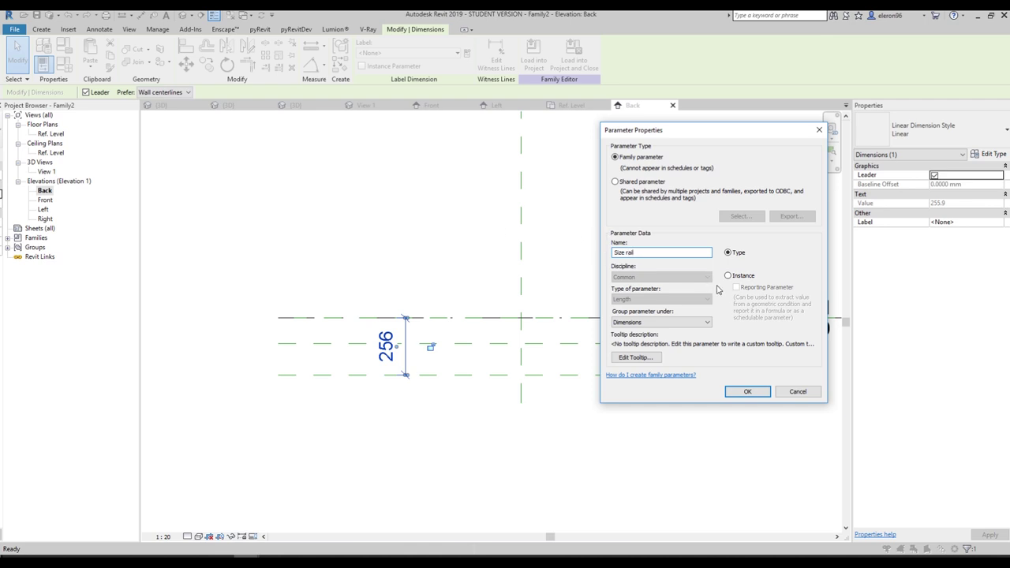
click(731, 392)
click(533, 402)
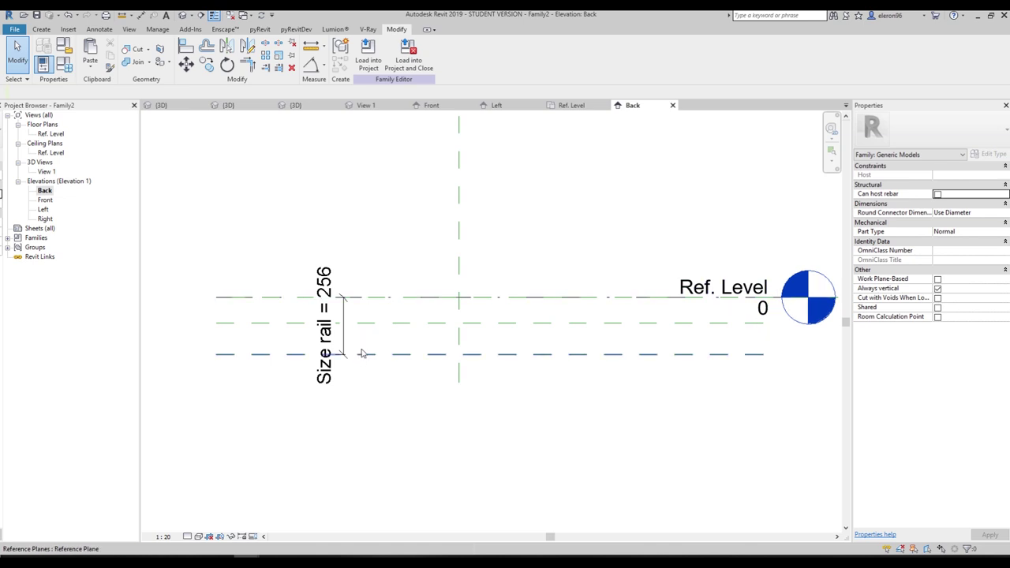
Try moving the lower reference plane down to 380 below Ref. Level to test the Size rail parameter, and undo it
click(382, 356)
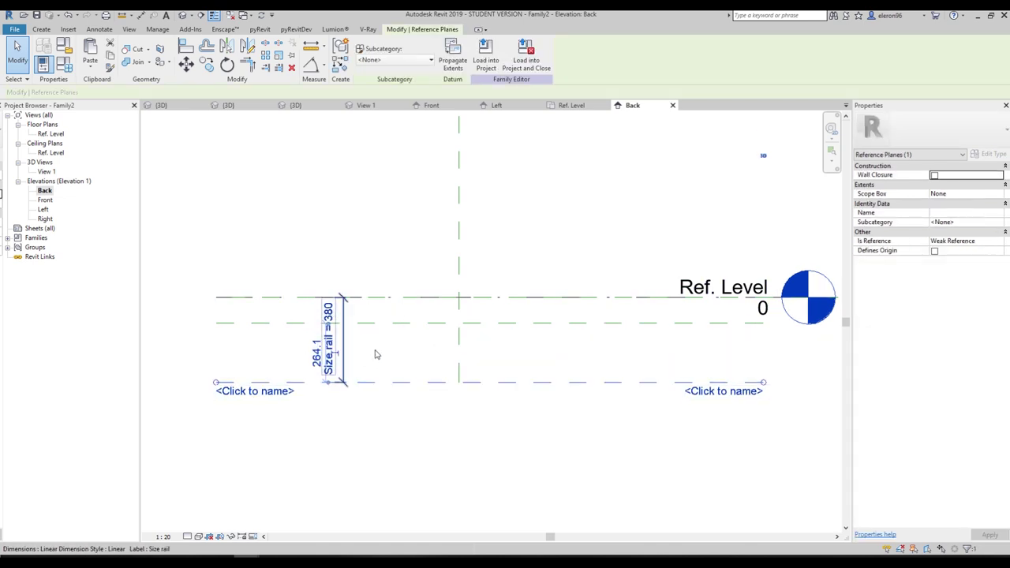
click(486, 442)
scroll(410, 350, up, 1)
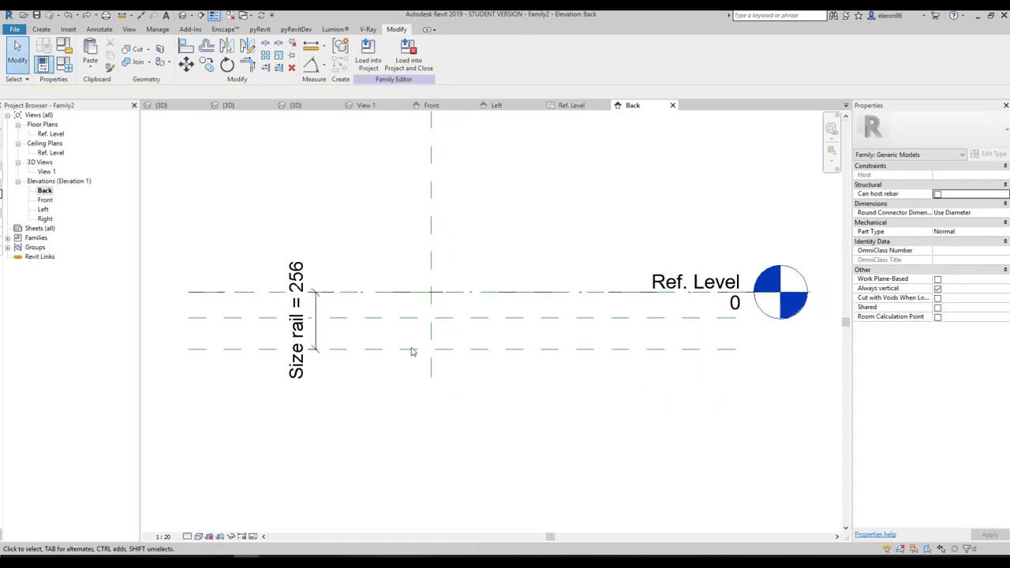
Start a Sweep and sketch its path as a semicircular arc of about 128 mm radius between Ref. Level and the lower reference plane
scroll(402, 326, up, 1)
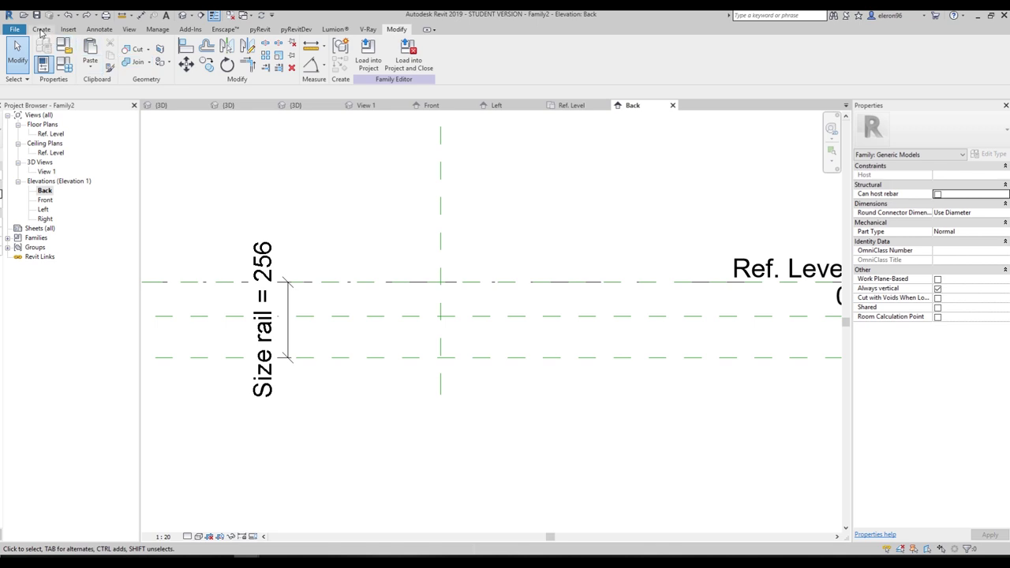
click(42, 30)
click(161, 49)
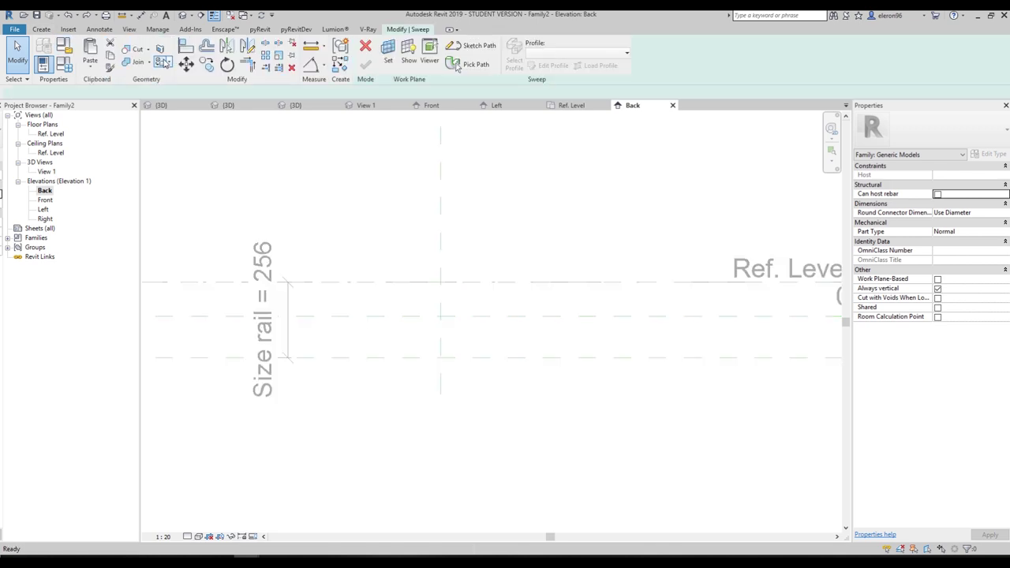
click(477, 47)
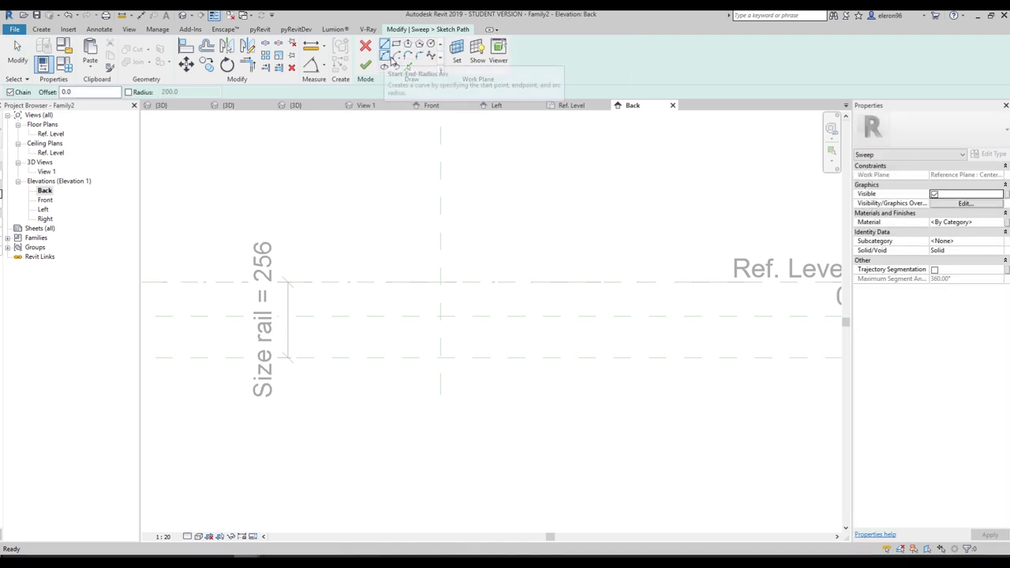
click(388, 56)
click(440, 282)
click(587, 282)
click(441, 357)
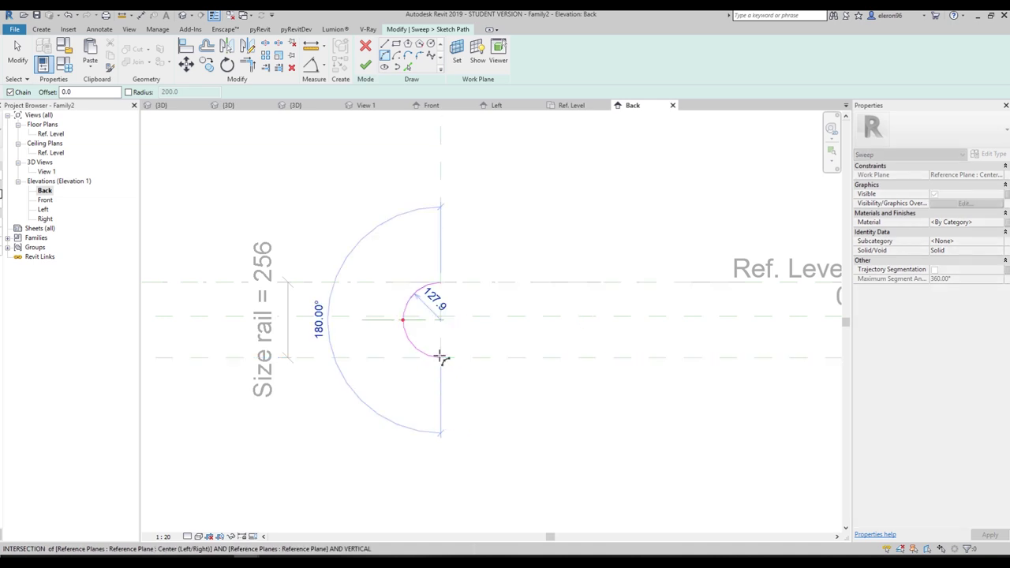
click(412, 320)
key(Escape)
key(Escape)
scroll(415, 295, up, 3)
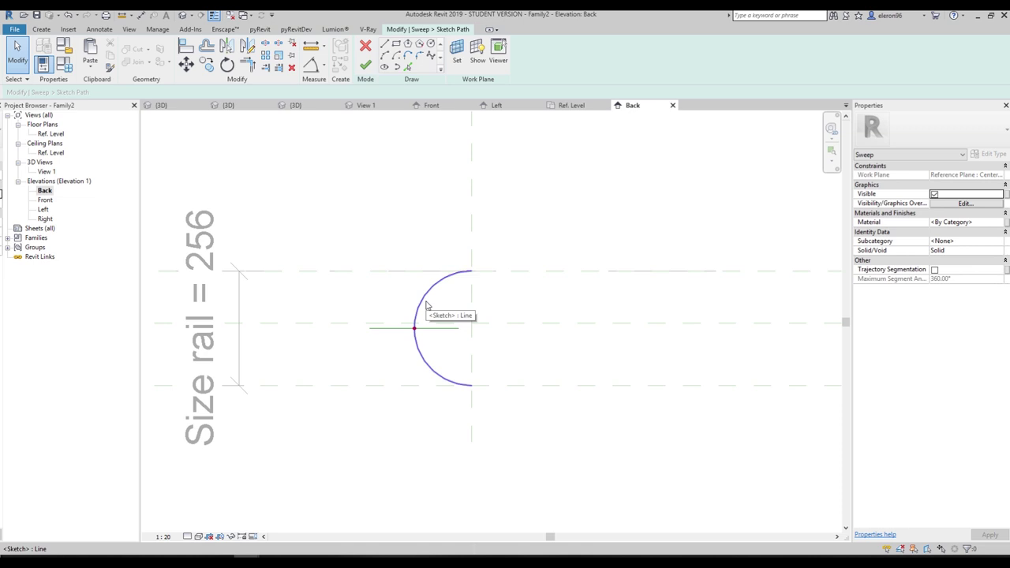
Align and lock the arc's two ends to Ref. Level and the lower reference plane, and finish the sweep path
key(a)
key(l)
click(406, 271)
click(472, 273)
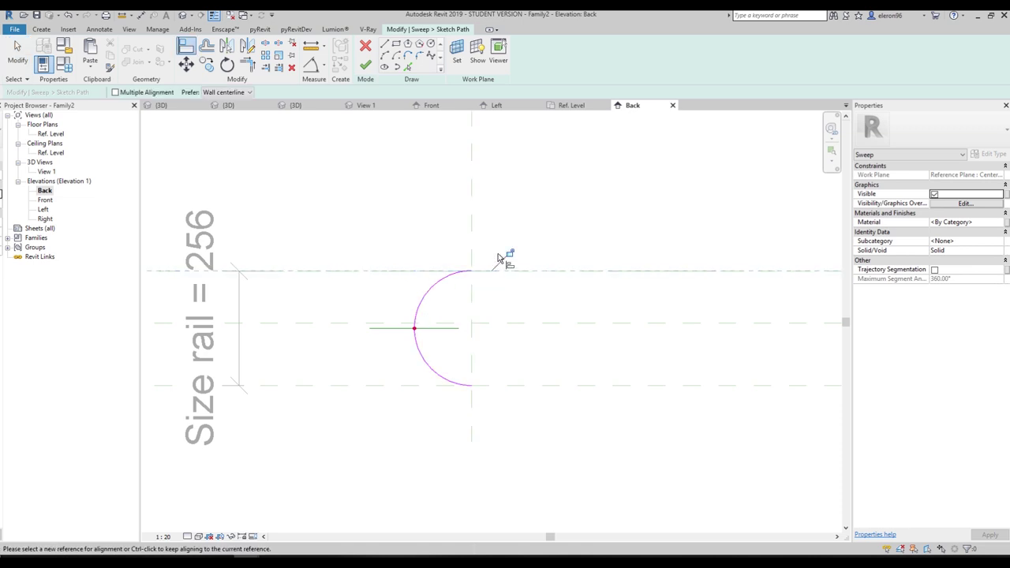
click(472, 386)
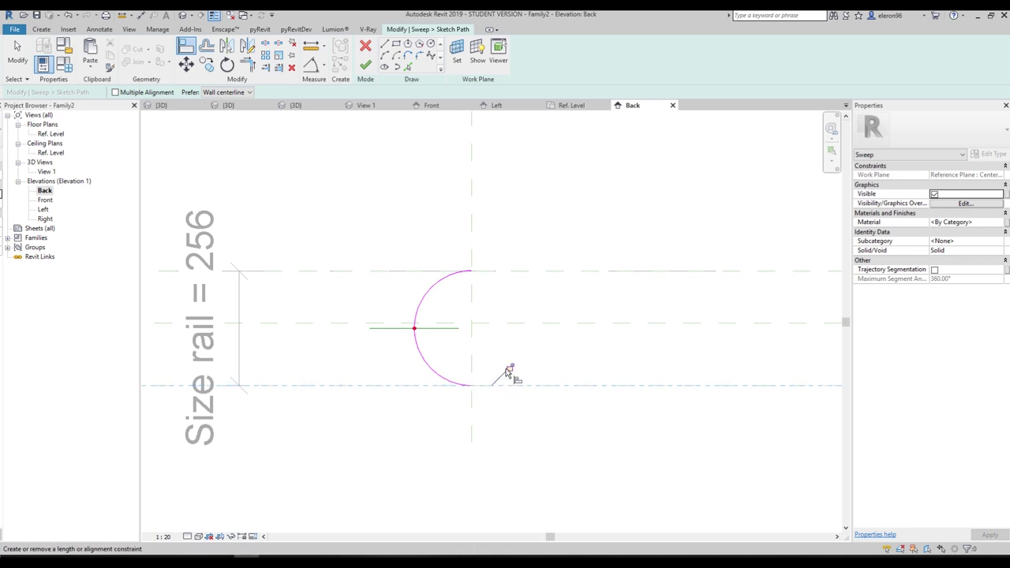
click(365, 66)
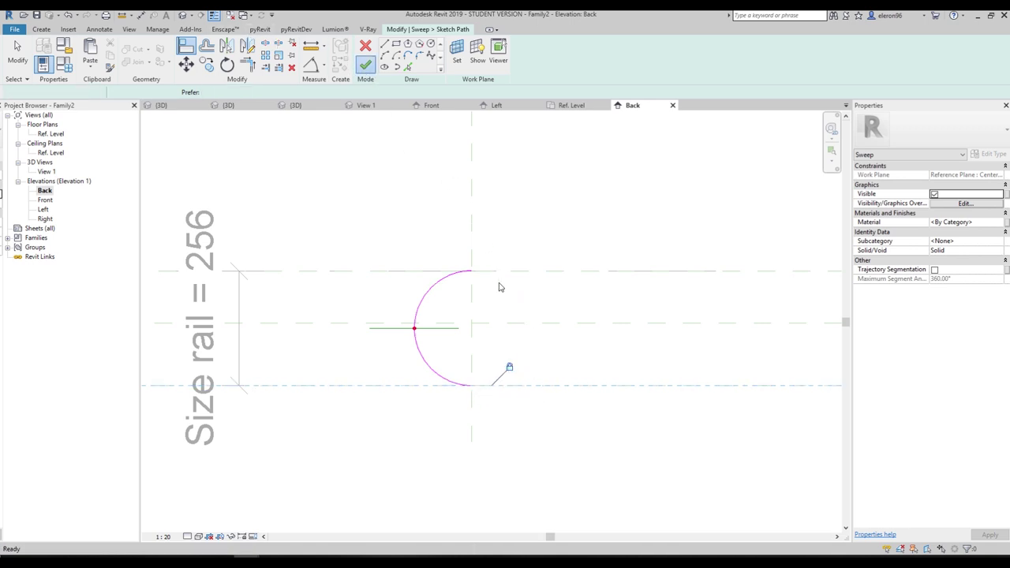
Edit the sweep profile in Floor Plan: Ref. Level and draw a circle of 40 mm radius centred on the path's profile point
scroll(500, 286, down, 4)
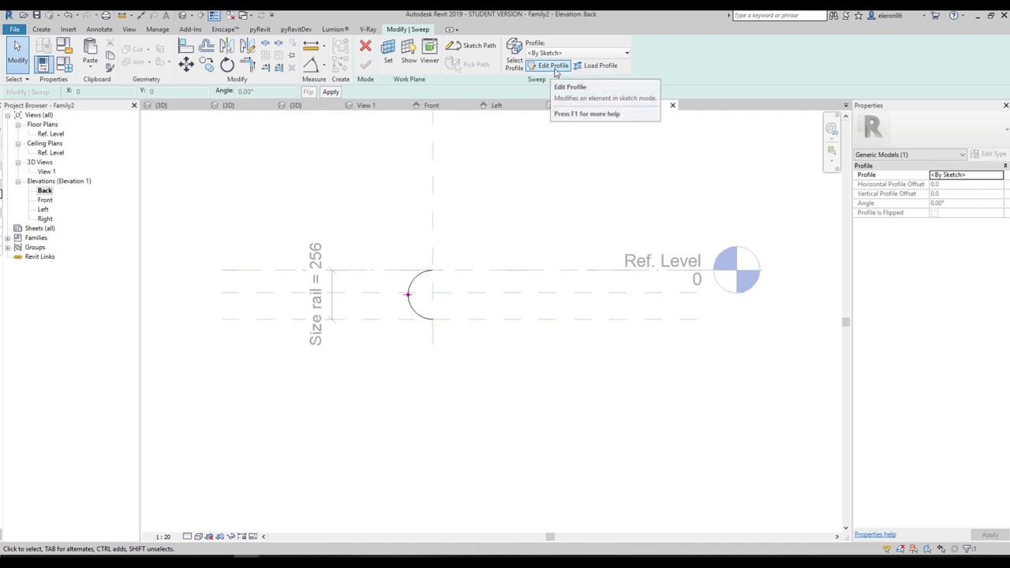
click(555, 66)
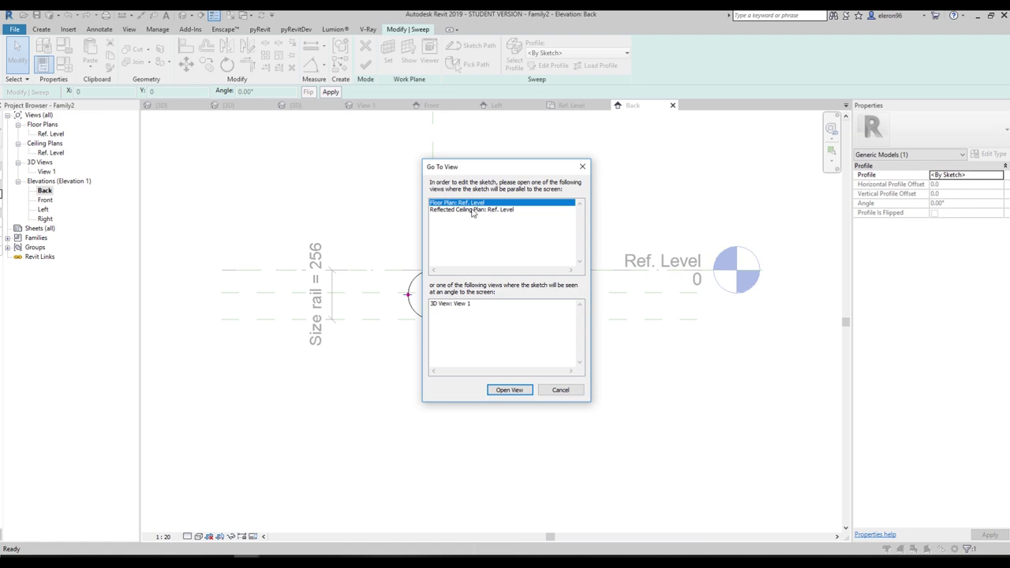
click(511, 392)
scroll(486, 334, up, 2)
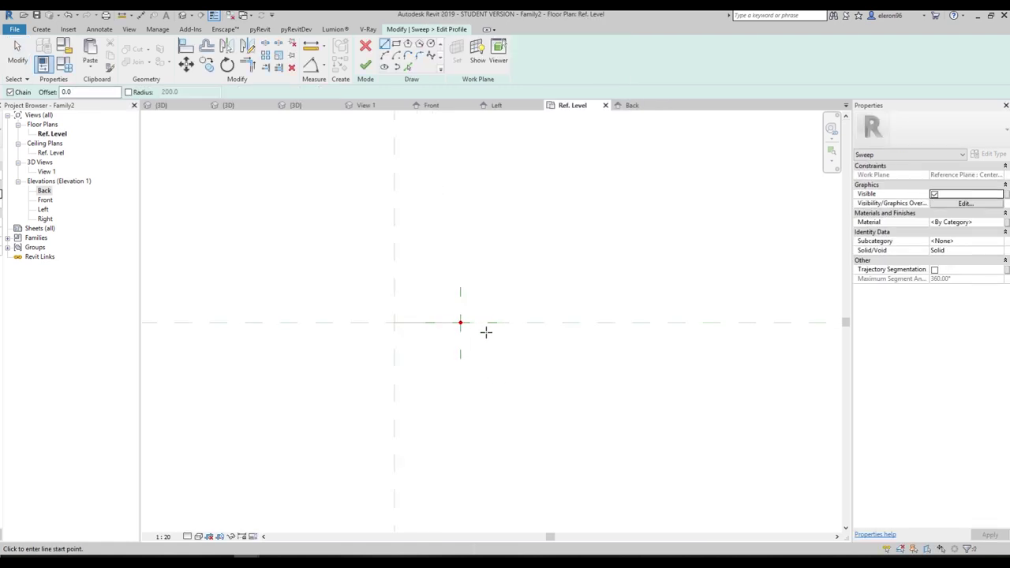
click(431, 45)
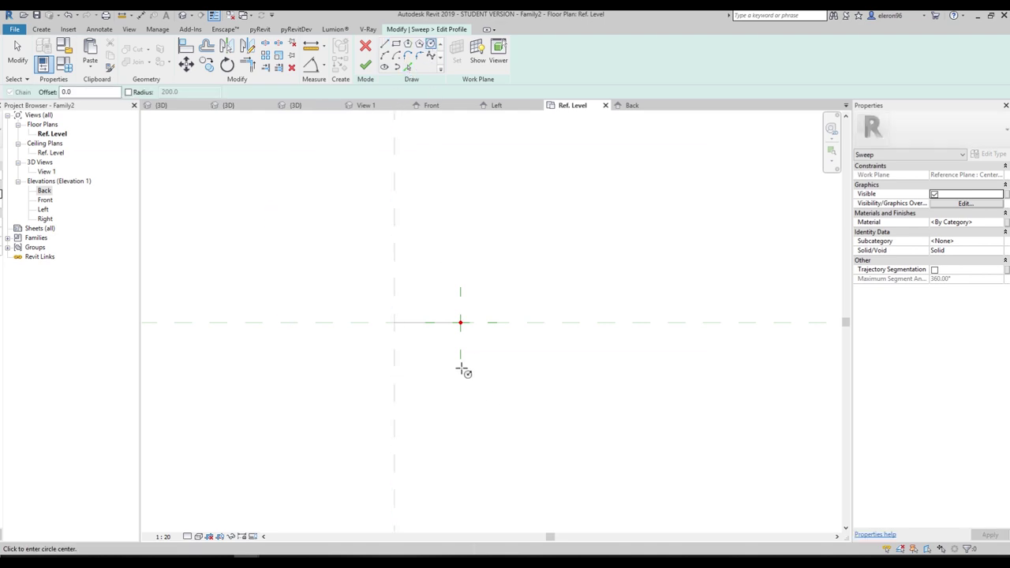
click(460, 322)
click(478, 339)
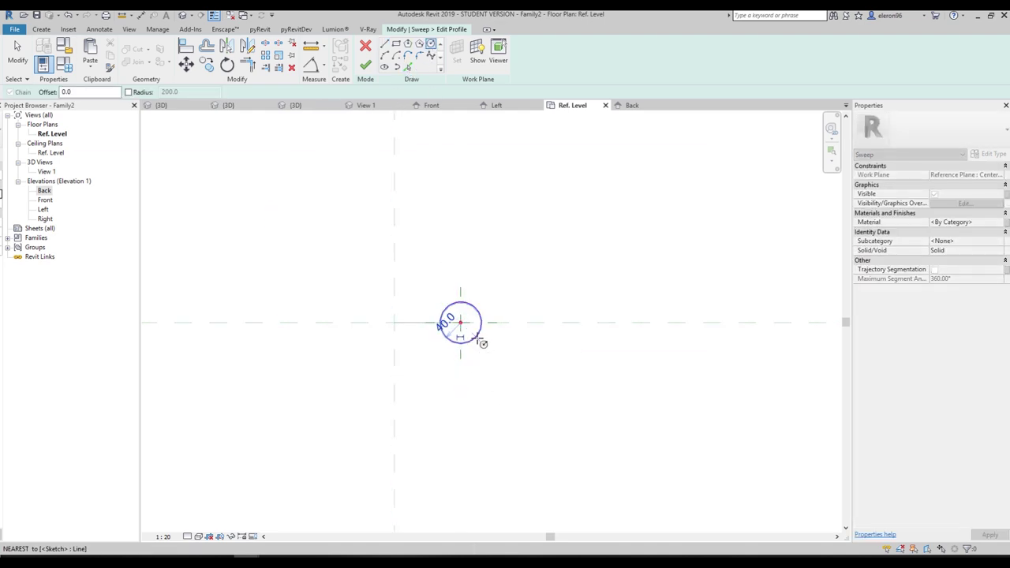
key(Escape)
key(Escape)
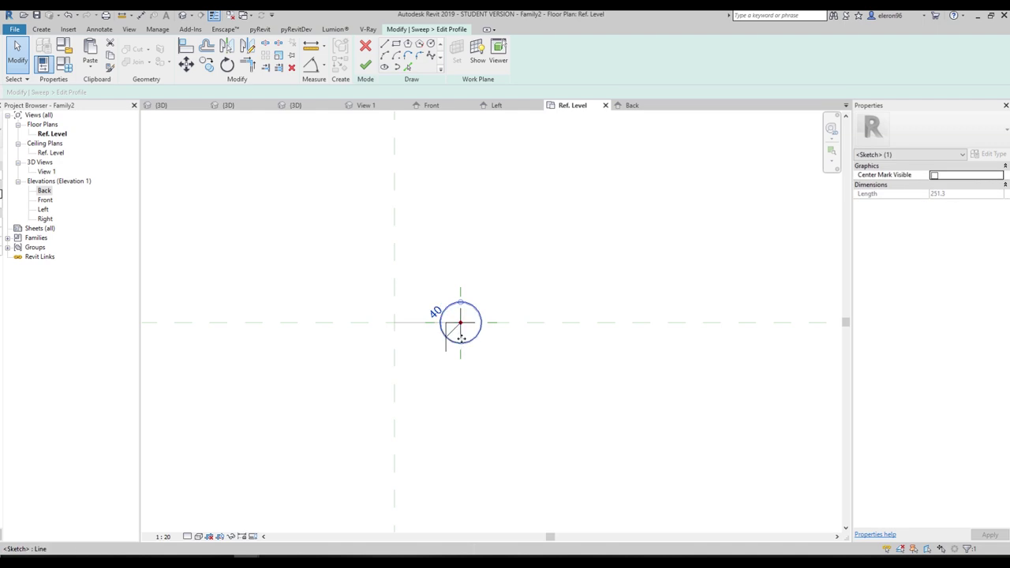
Label the profile circle's radius dimension with a new family type parameter named R, grouped under Dimensions
scroll(463, 332, up, 2)
click(454, 337)
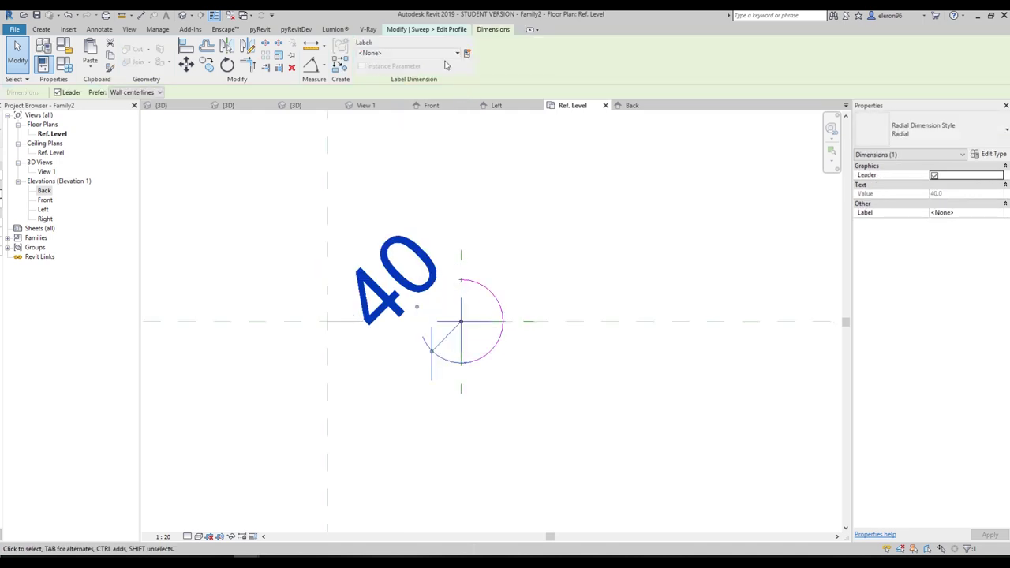
click(467, 54)
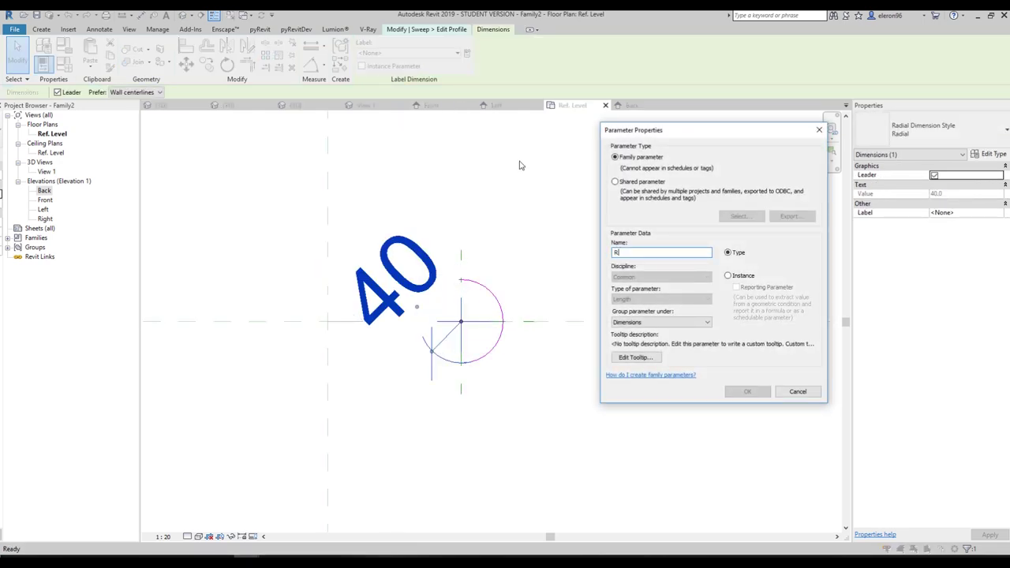
text(R)
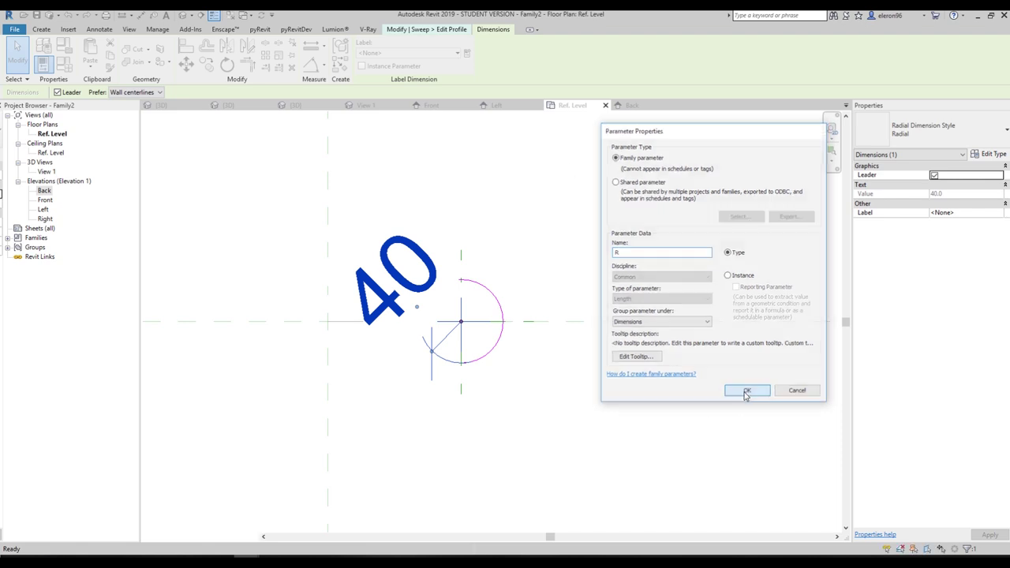
click(747, 391)
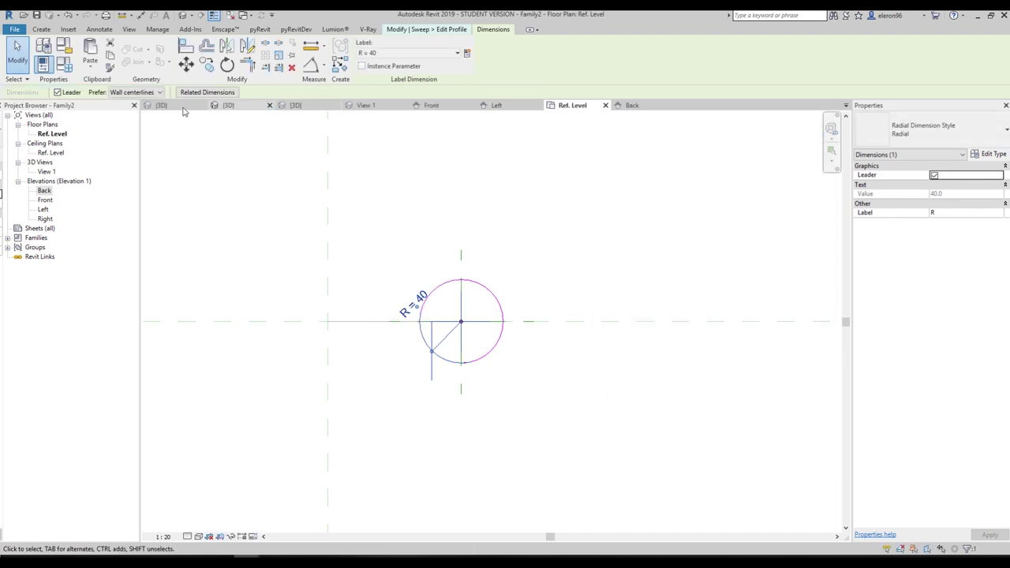
click(486, 198)
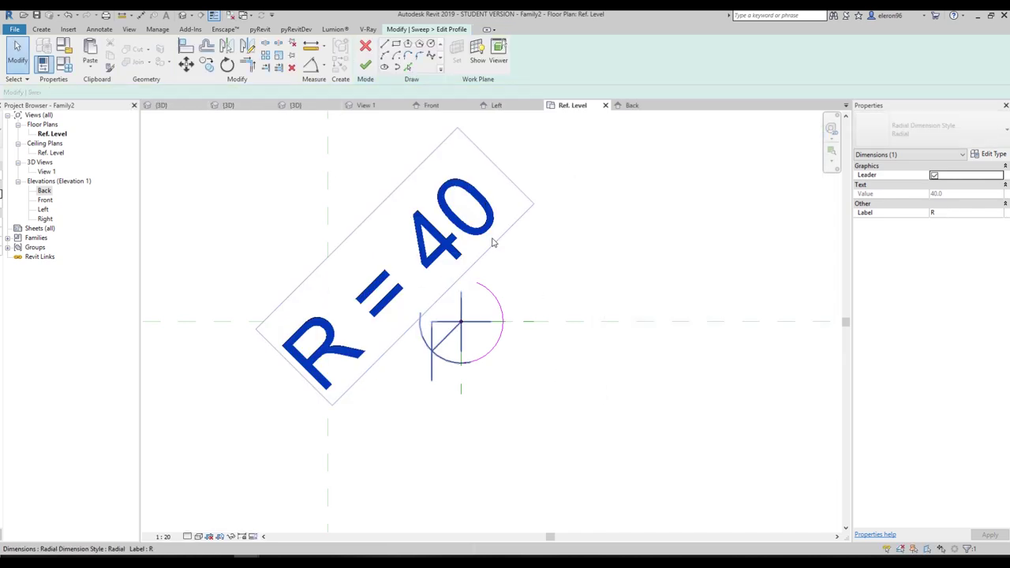
Finish the profile sketch and the sweep, and display the resulting curved pipe in 3D
click(367, 67)
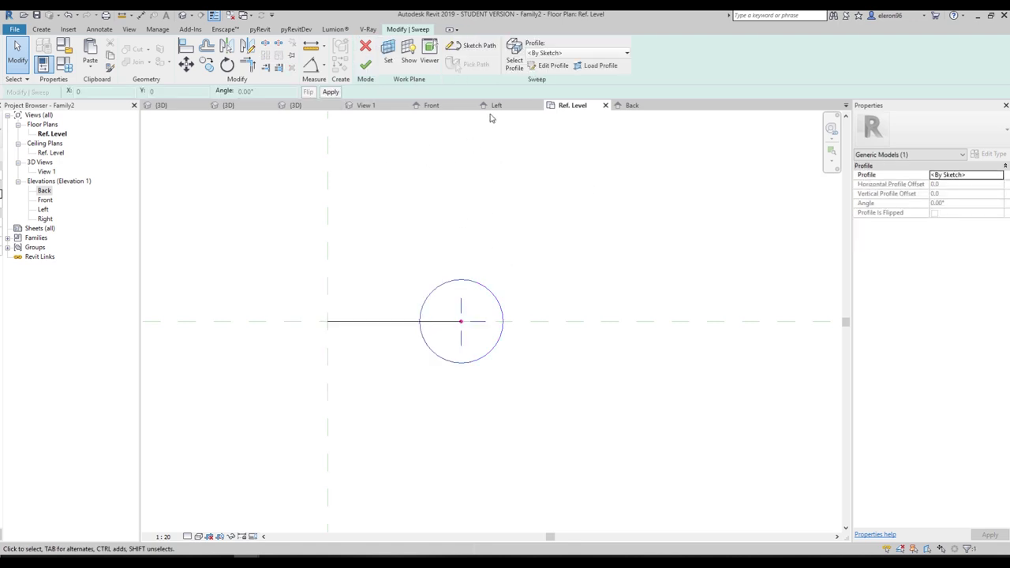
click(183, 15)
click(366, 65)
click(568, 308)
shift+middle_drag(568, 309, 432, 320)
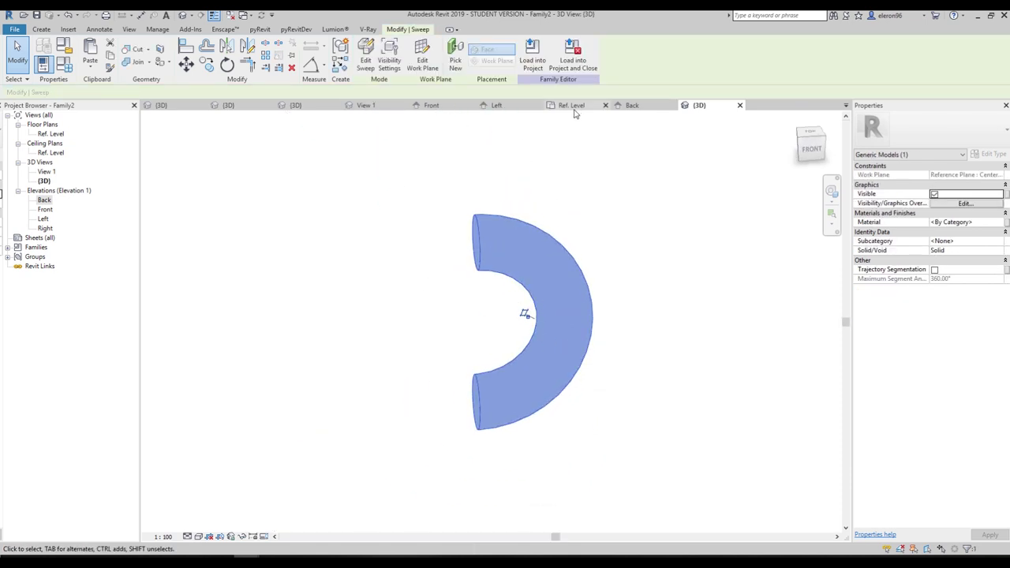
Try moving the lower reference plane in the Back elevation to 400 below Ref. Level to test the sweep, and undo it
click(632, 105)
click(384, 320)
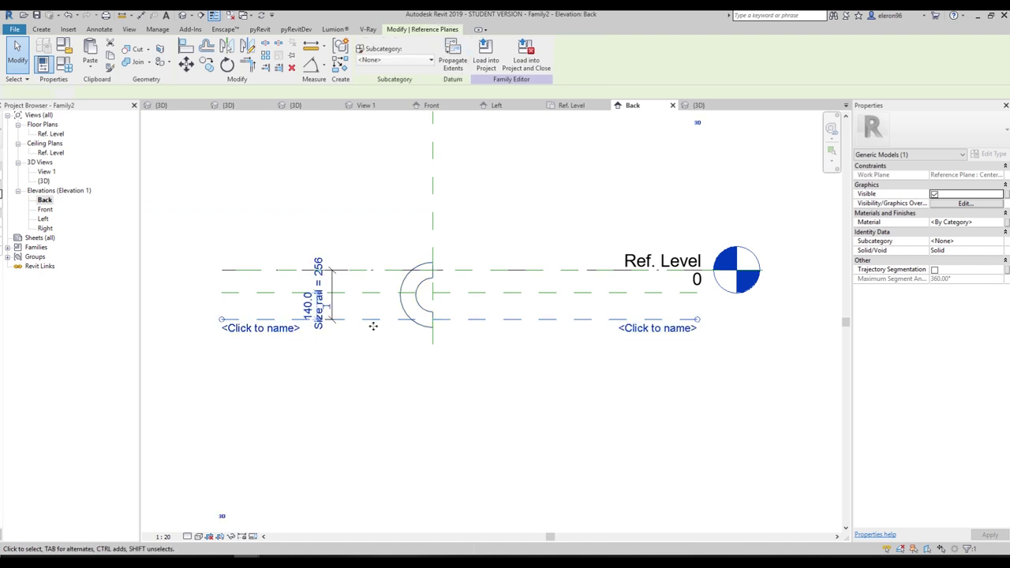
drag(384, 321, 380, 351)
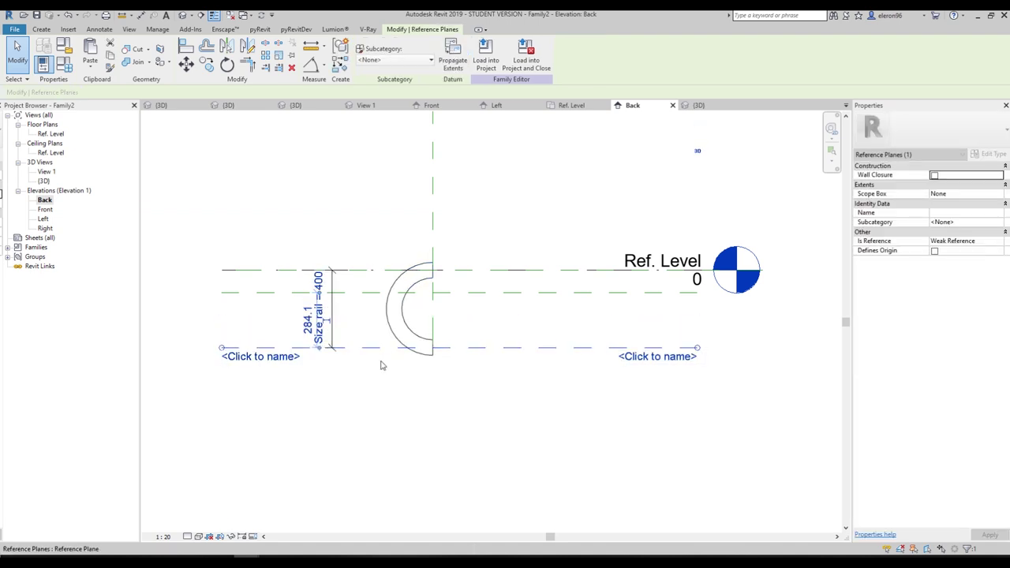
key(ctrl+z)
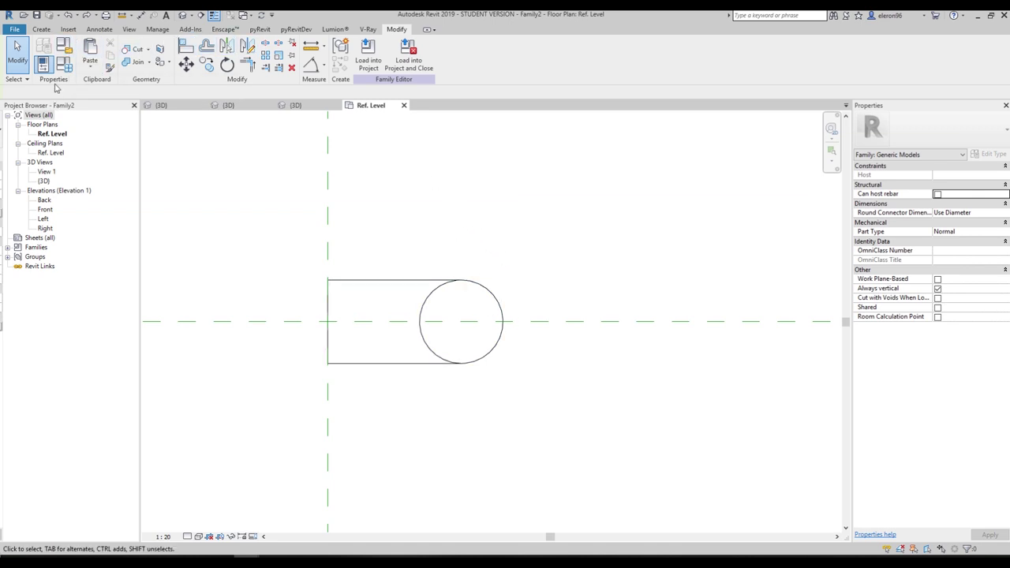
Change the family category from Generic Models to Terminations under Railings
click(66, 48)
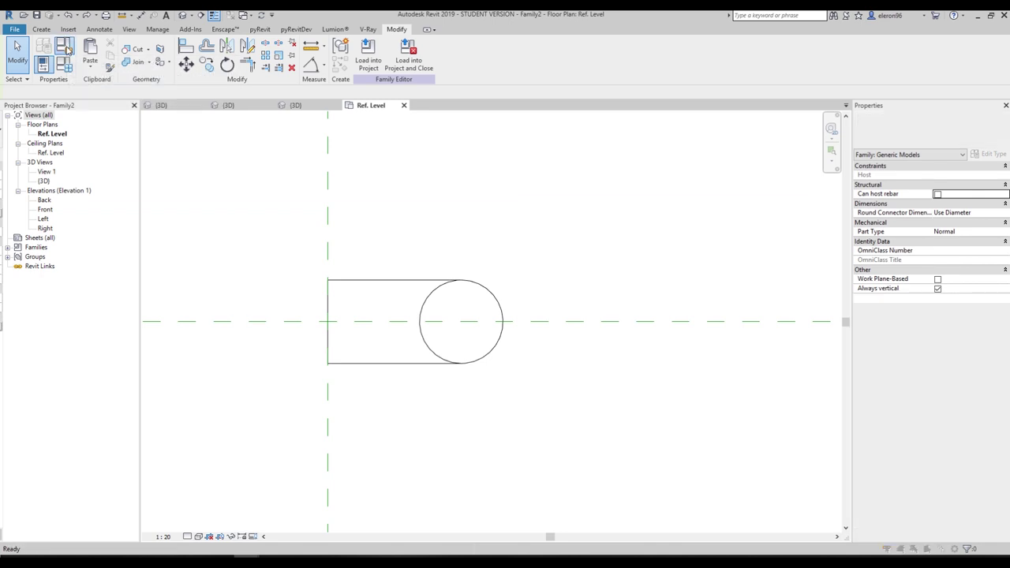
scroll(508, 269, down, 5)
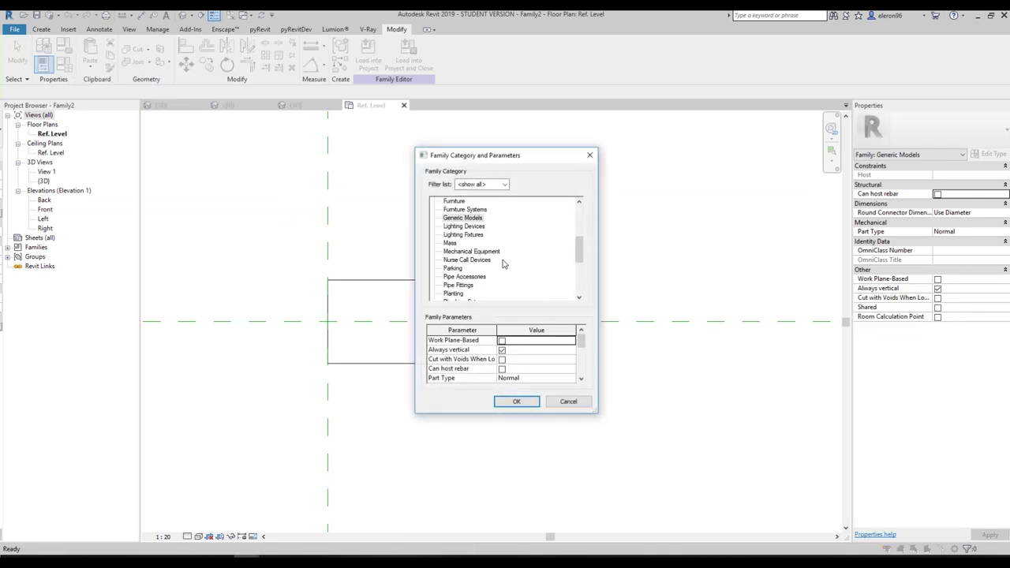
click(434, 252)
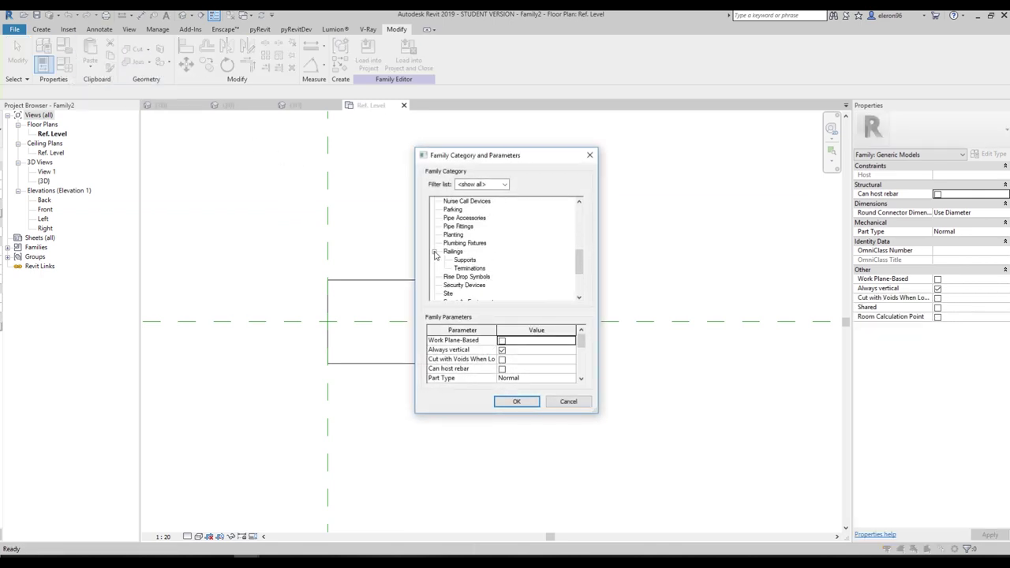
click(473, 269)
click(513, 401)
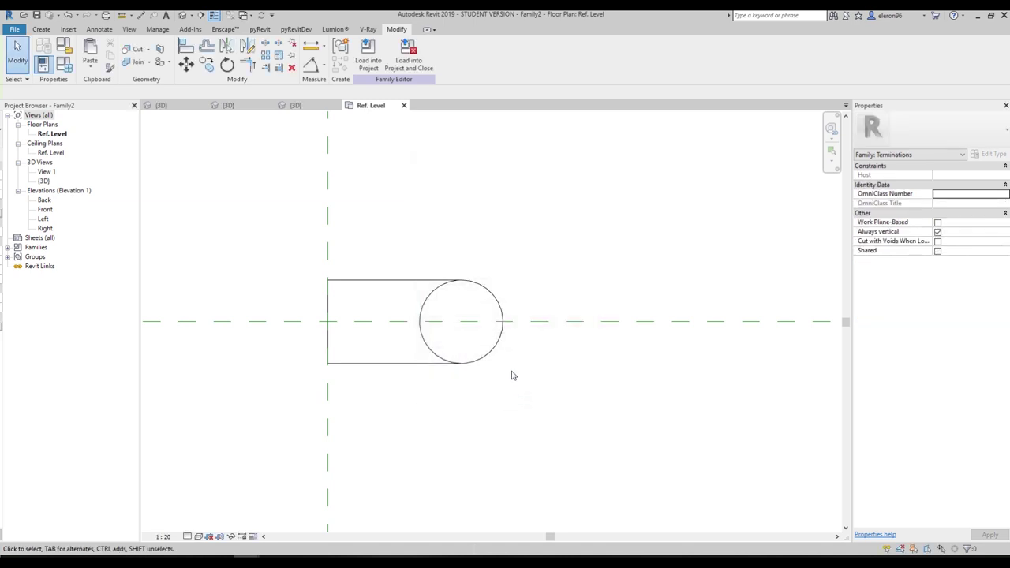
Load the termination family into Project2, overwriting the existing version and its parameter values
click(368, 65)
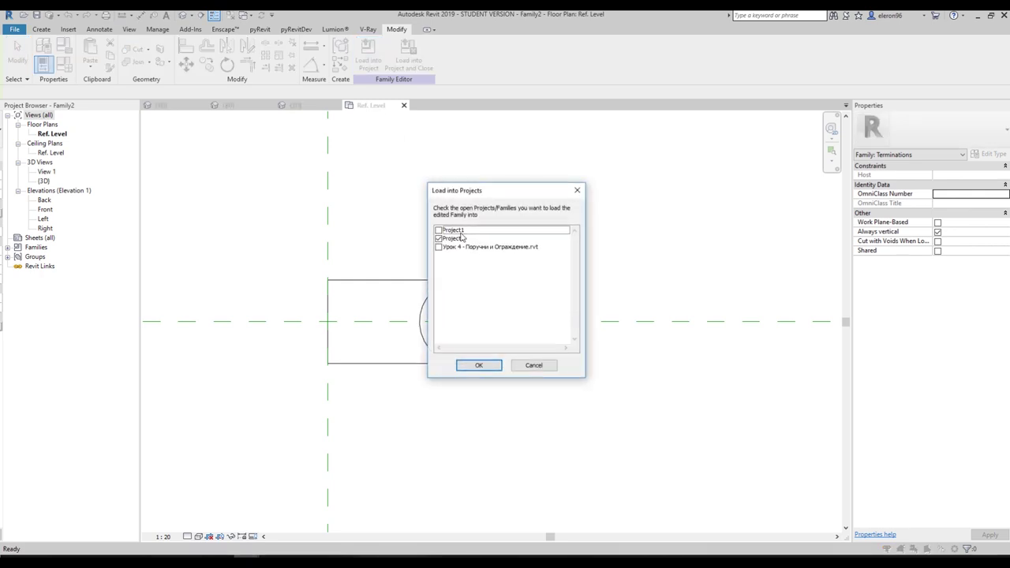
click(479, 365)
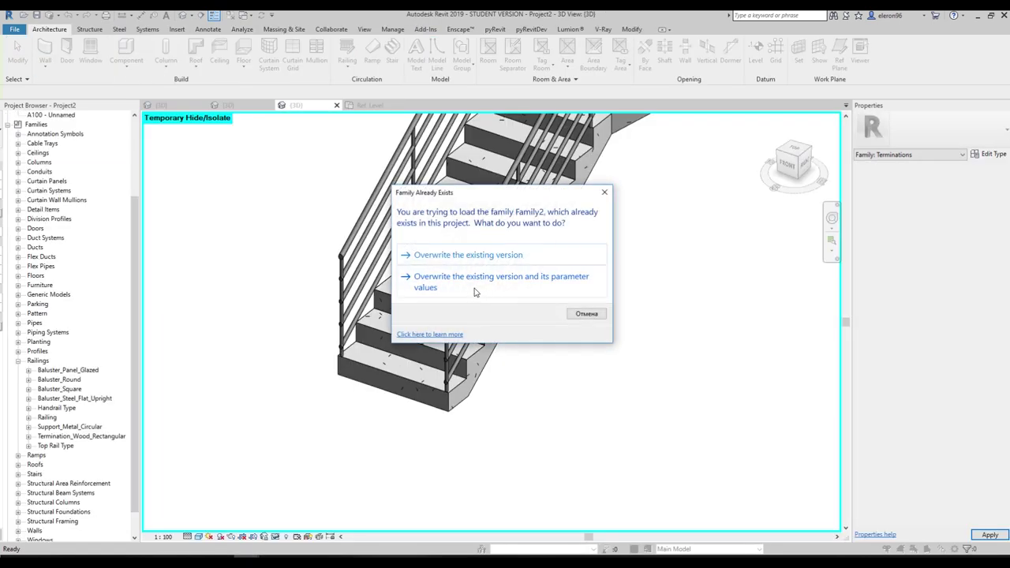
click(476, 285)
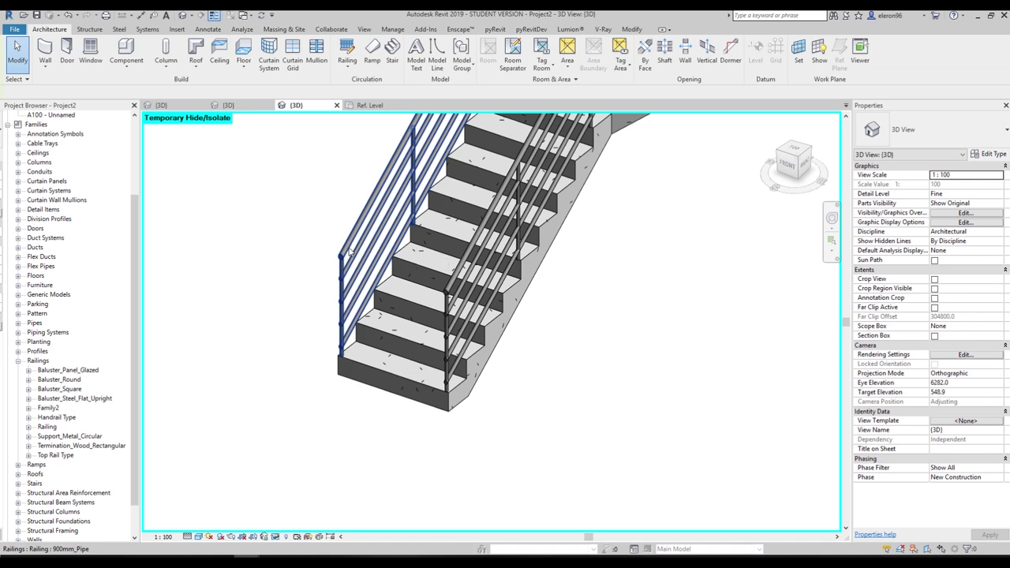
Set both the Beginning/Bottom and End/Top Termination of the 900mm_Pipe railing's 40mm_Circular top rail type to Family2
click(348, 254)
middle_drag(349, 266, 368, 277)
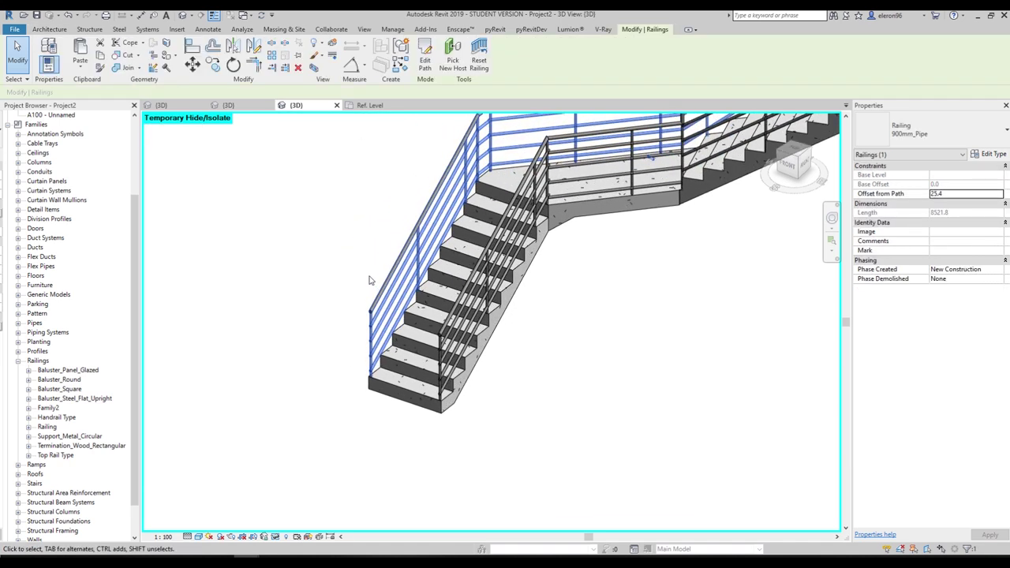
click(990, 155)
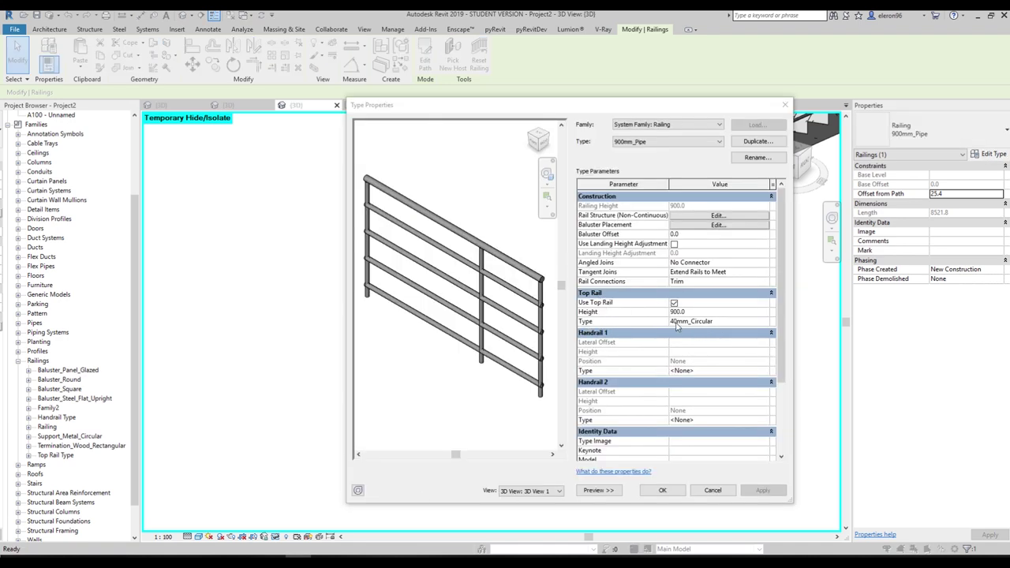
click(766, 322)
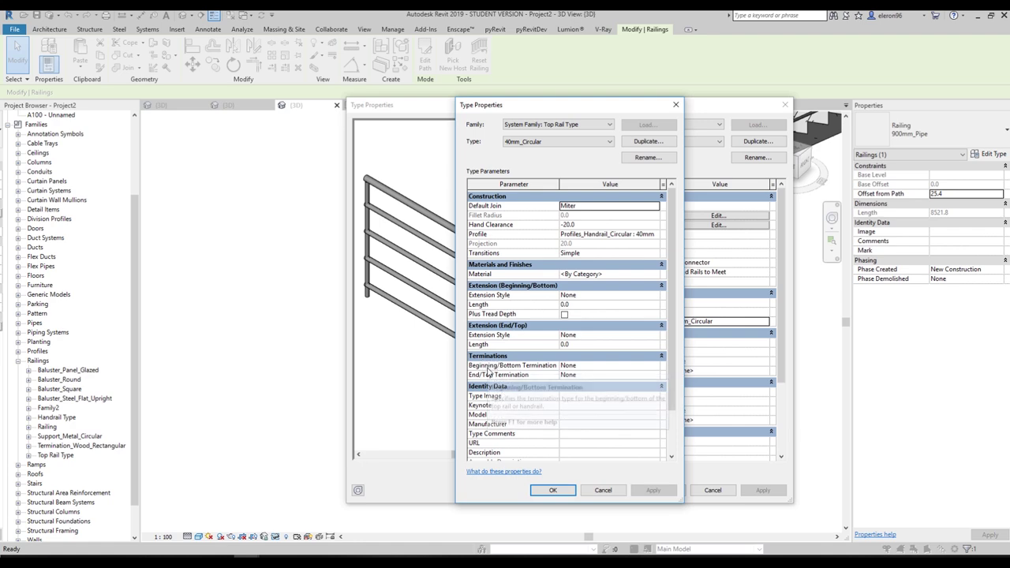
click(655, 365)
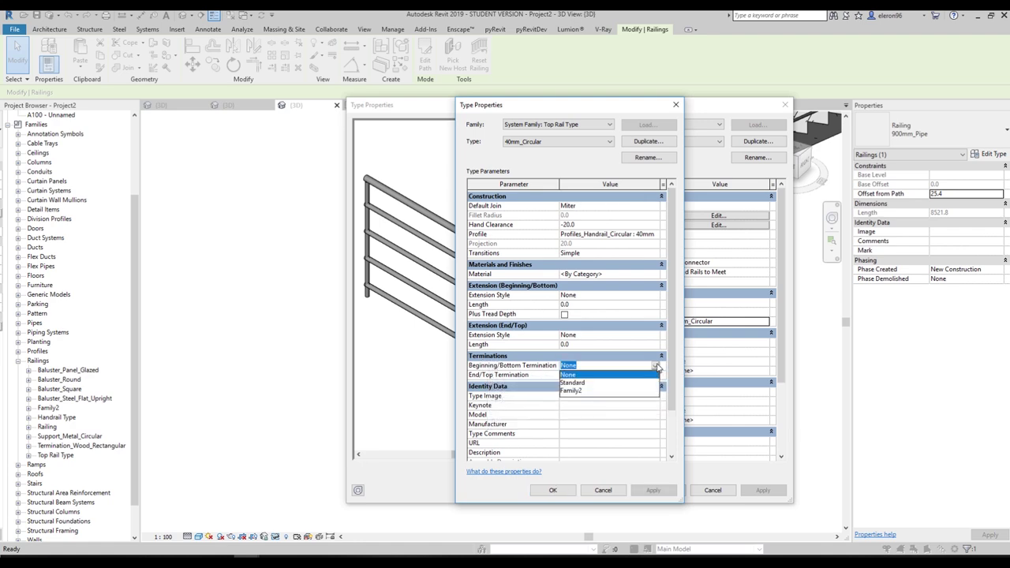
click(571, 390)
click(654, 375)
click(588, 400)
click(553, 490)
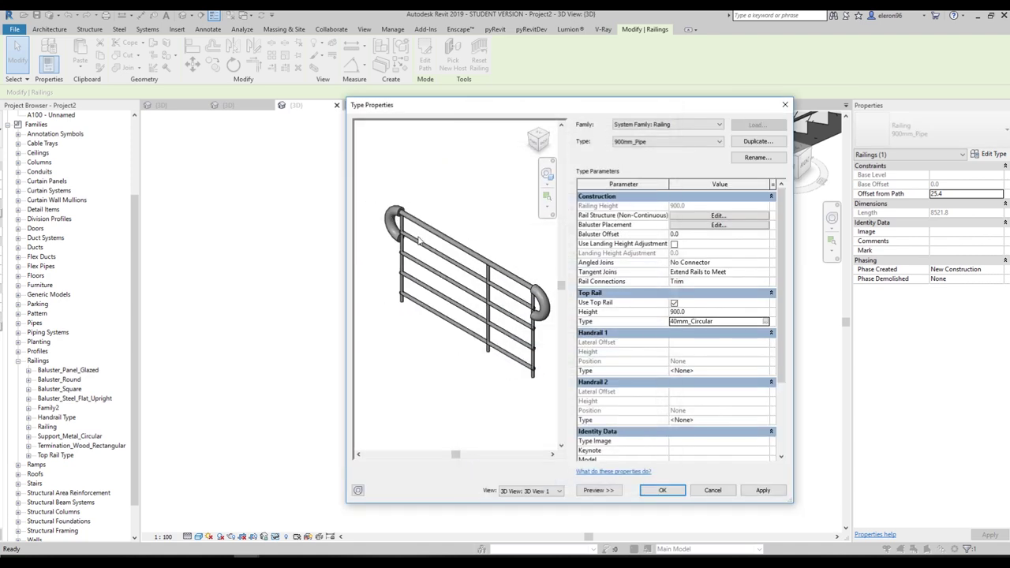
Check the terminations in the railing preview and the top rail type settings, and accept the railing type changes
scroll(397, 220, up, 2)
scroll(412, 231, down, 2)
scroll(531, 288, up, 2)
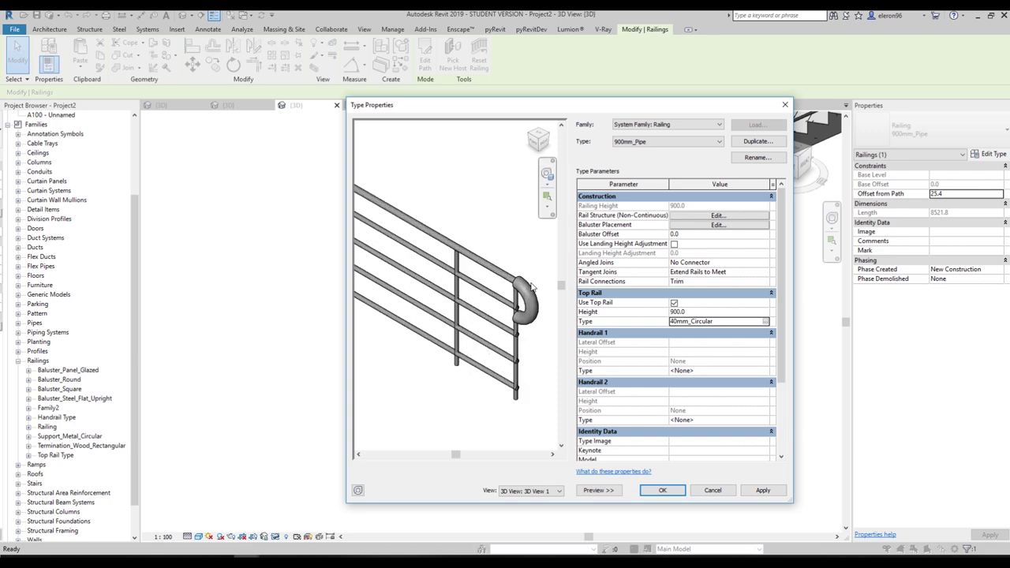
click(766, 323)
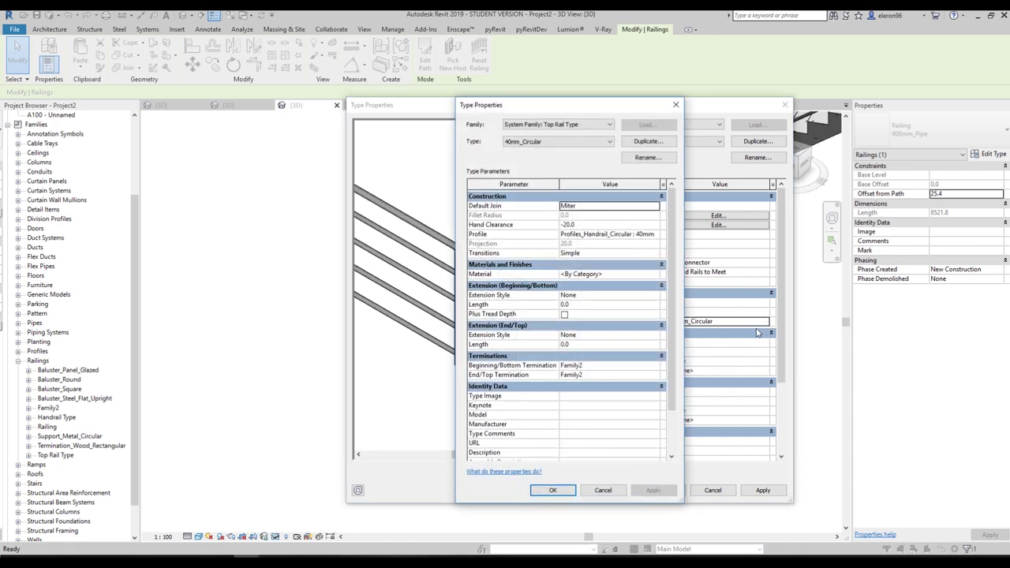
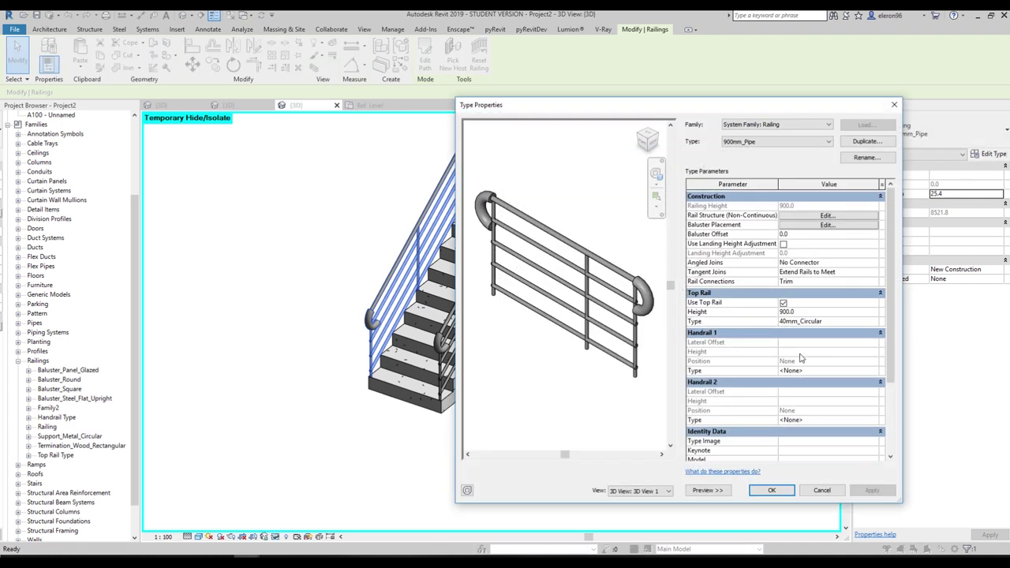
click(772, 490)
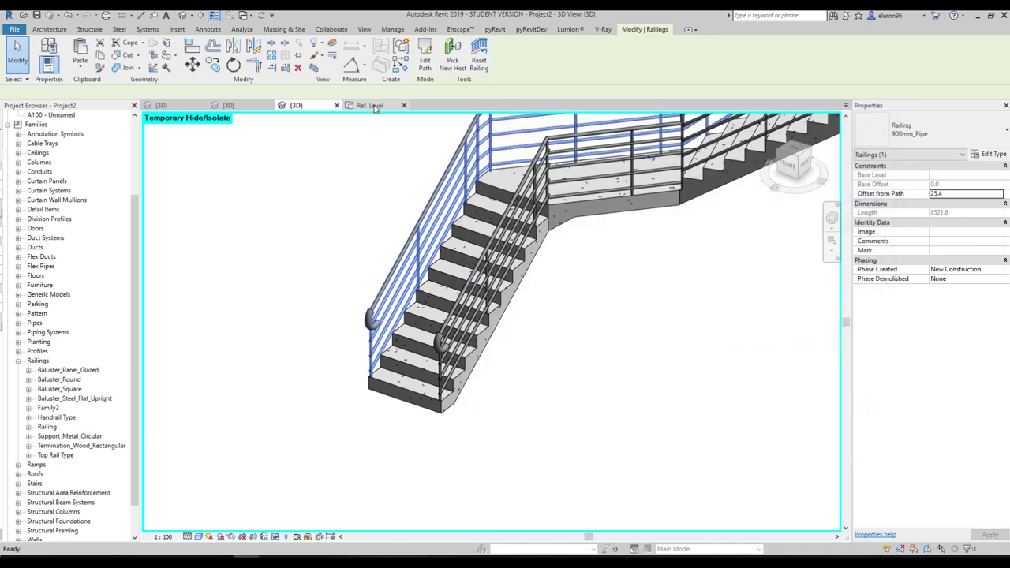
Set the R parameter to 20 in the Family2 family types
click(371, 105)
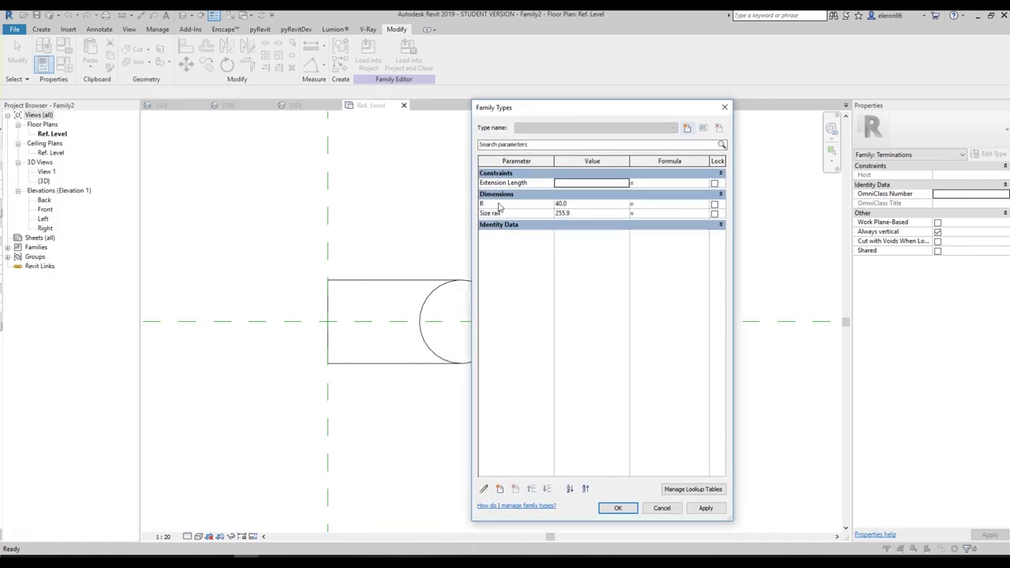
click(573, 207)
click(574, 207)
double_click(575, 207)
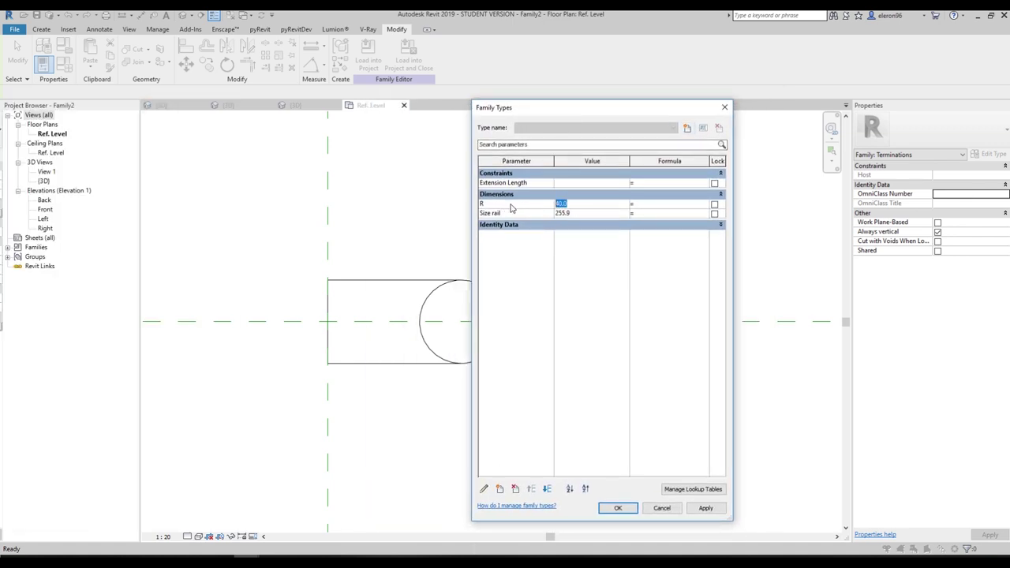
text(20)
click(618, 507)
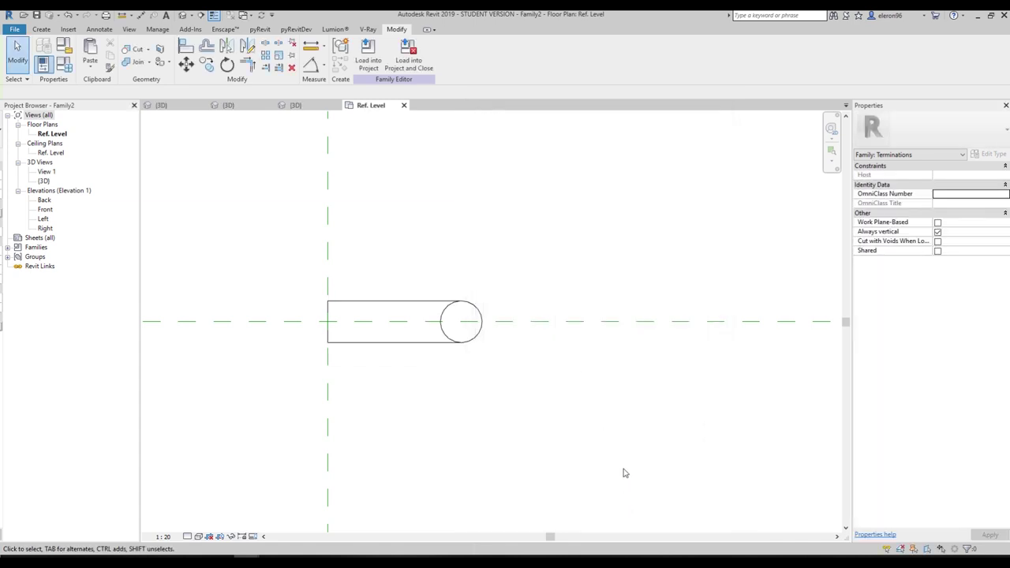
Reload the resized termination family into Project2, again overwriting the existing version and its parameter values
click(368, 55)
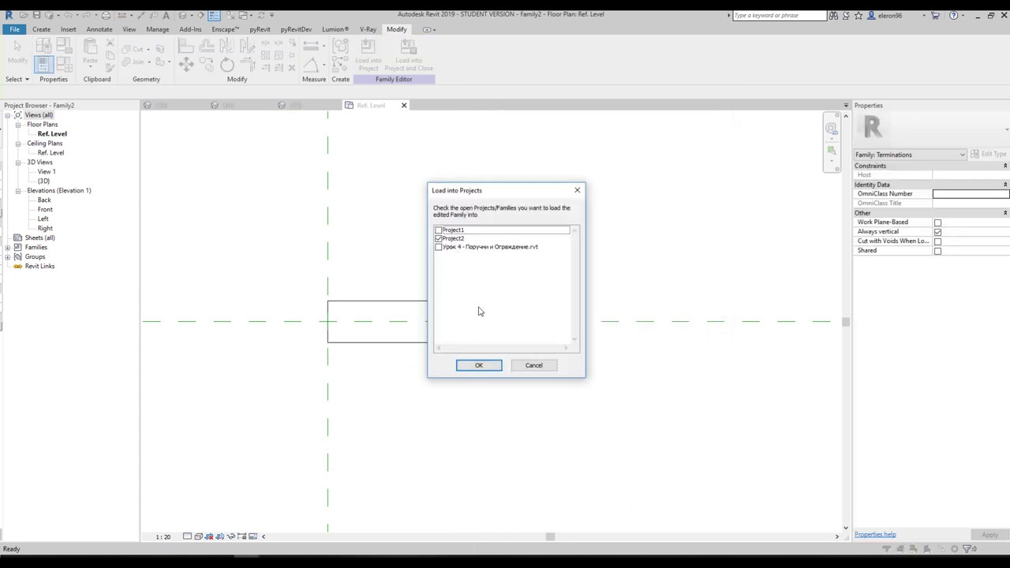
click(483, 365)
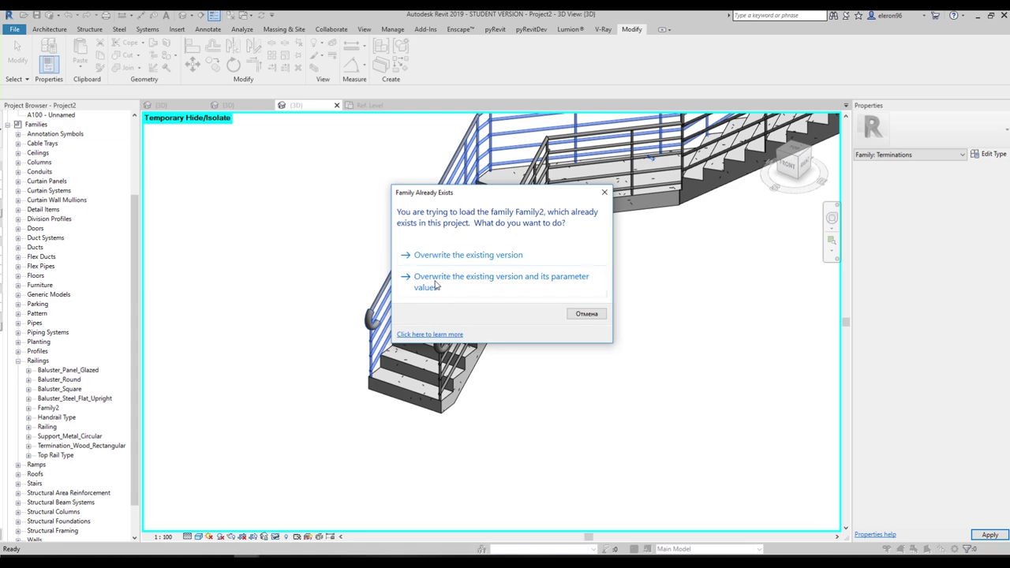
click(442, 271)
In the 900mm_Pipe railing's 40mm_Circular top rail type, set the Extension (Beginning/Bottom) length to 200 and also lengthen the Extension (End/Top)
scroll(505, 360, up, 4)
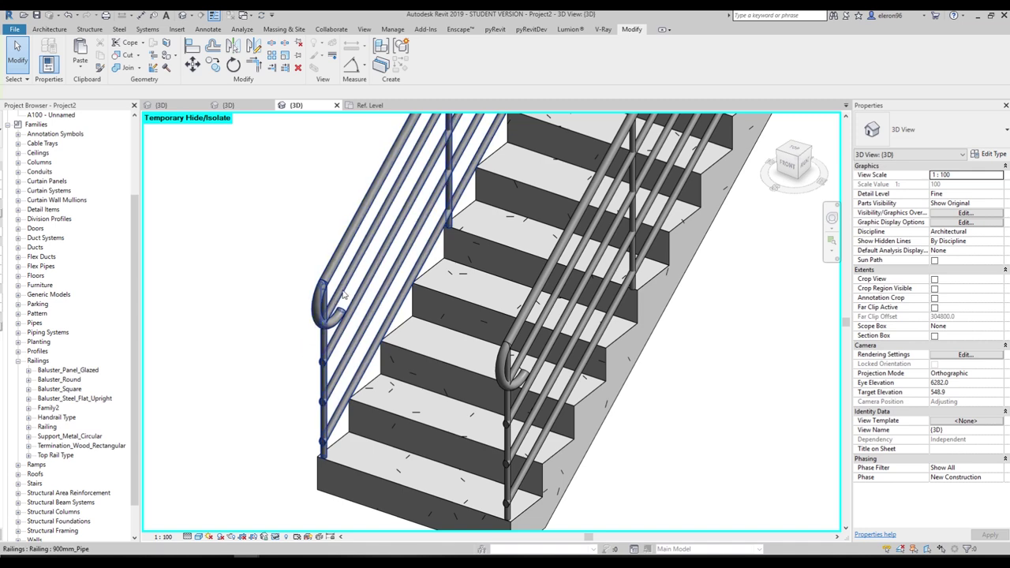
scroll(355, 295, down, 5)
shift+middle_drag(355, 296, 301, 363)
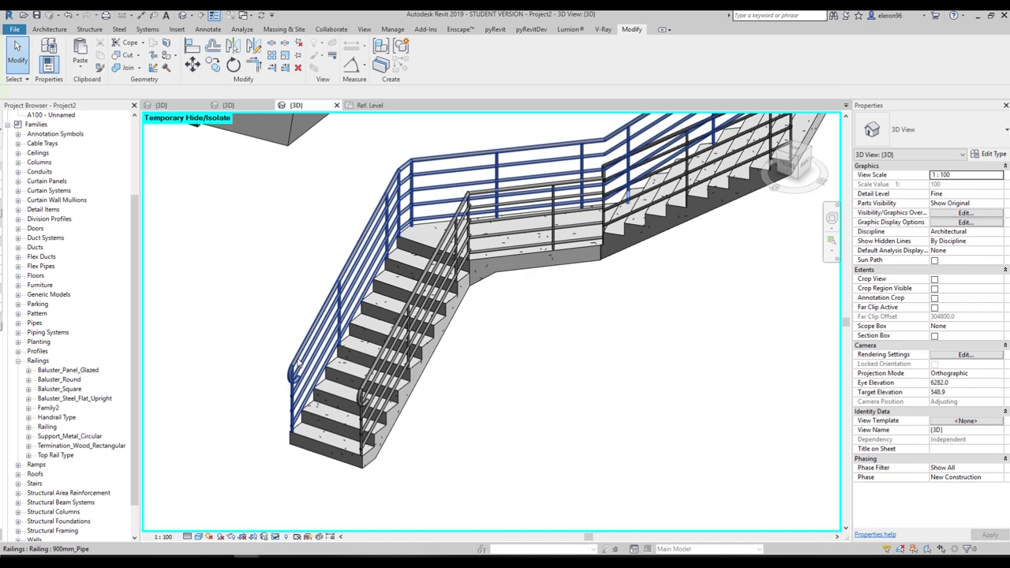
shift+middle_drag(352, 344, 239, 391)
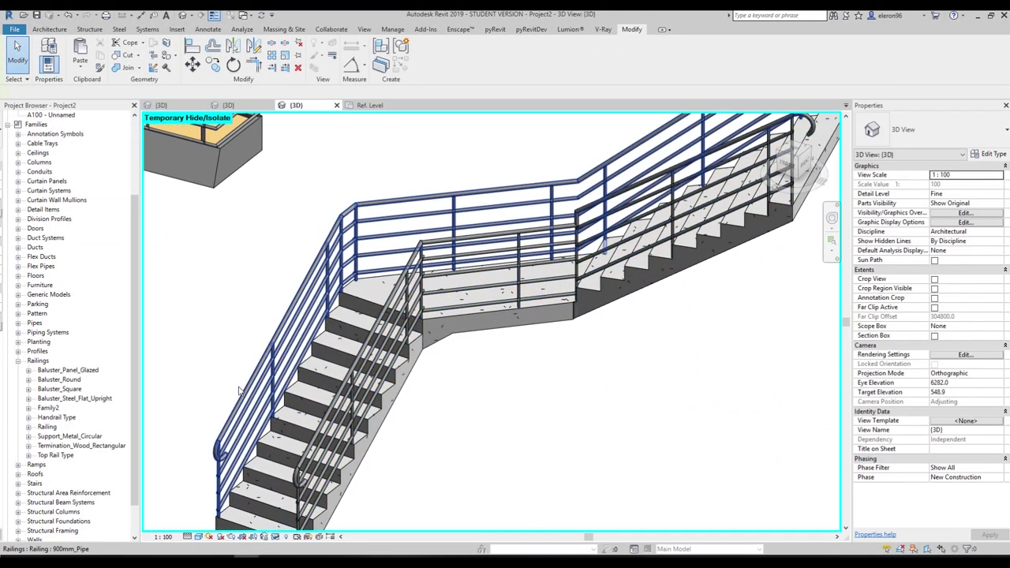
click(243, 391)
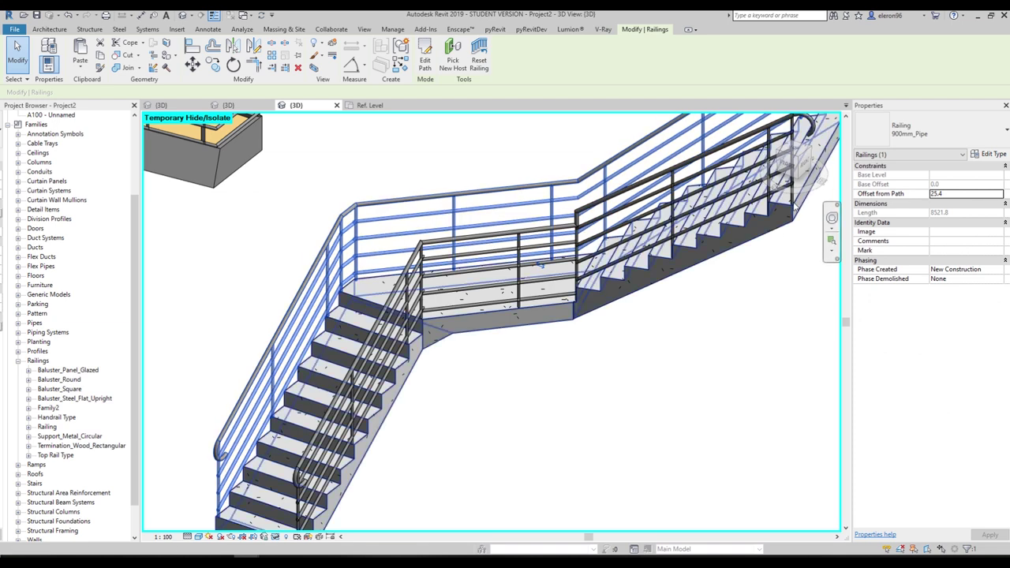
click(989, 153)
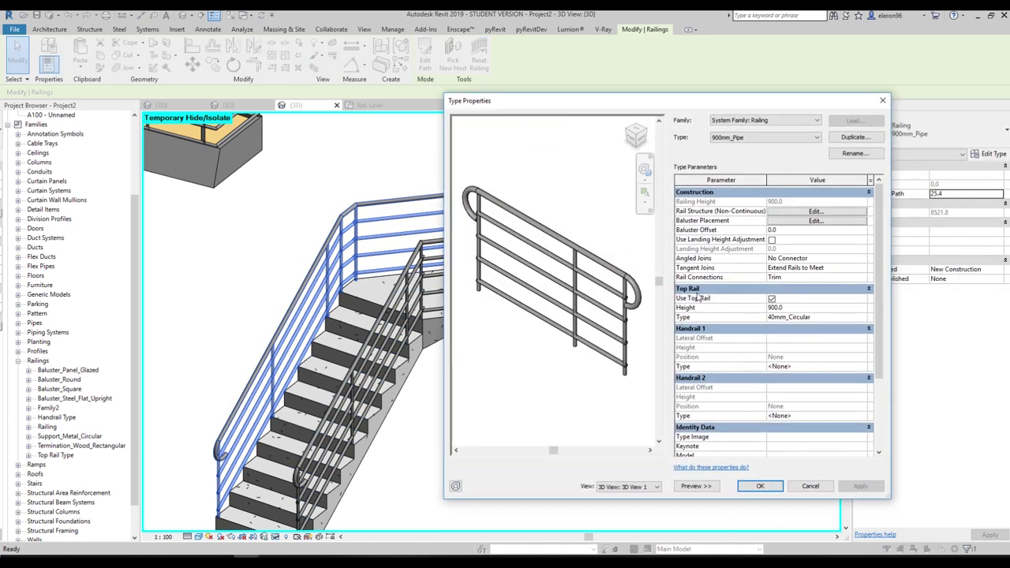
click(865, 317)
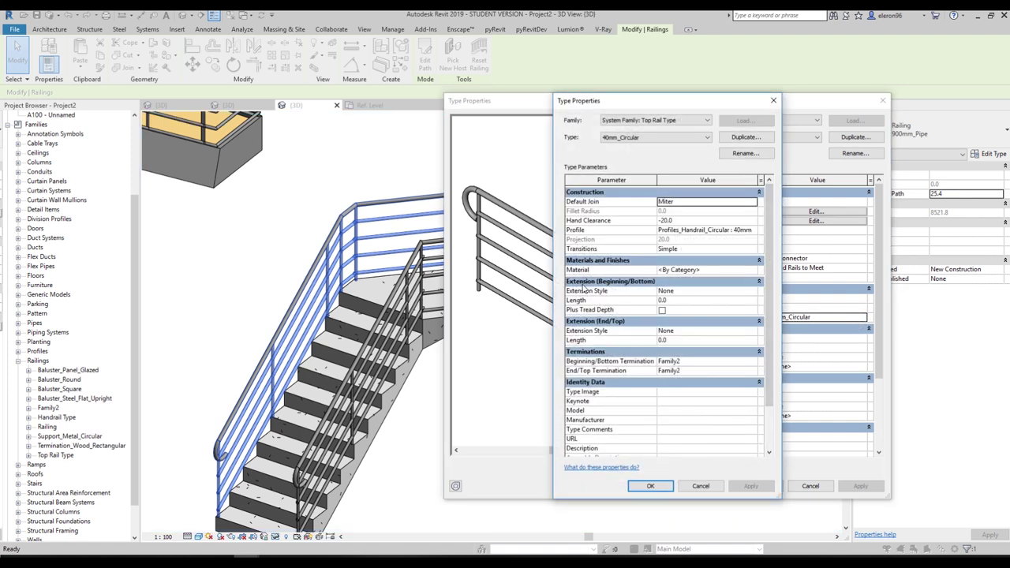
click(677, 301)
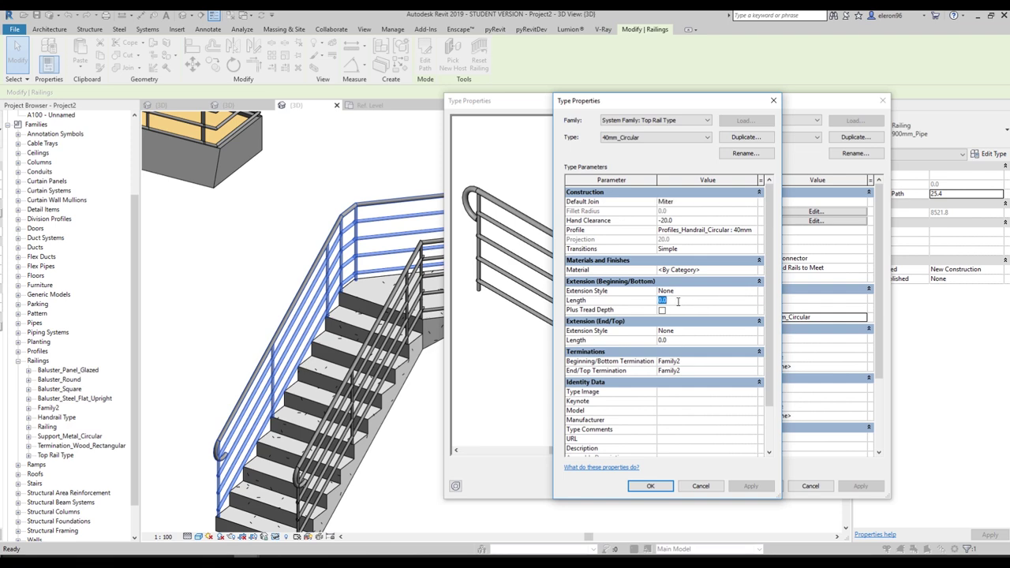
text(20)
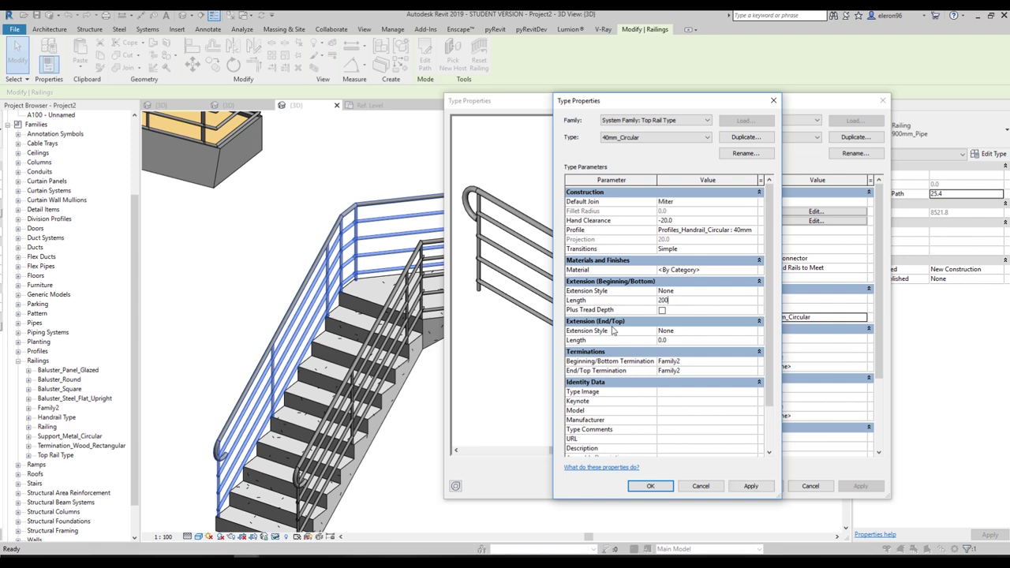
click(676, 340)
click(644, 486)
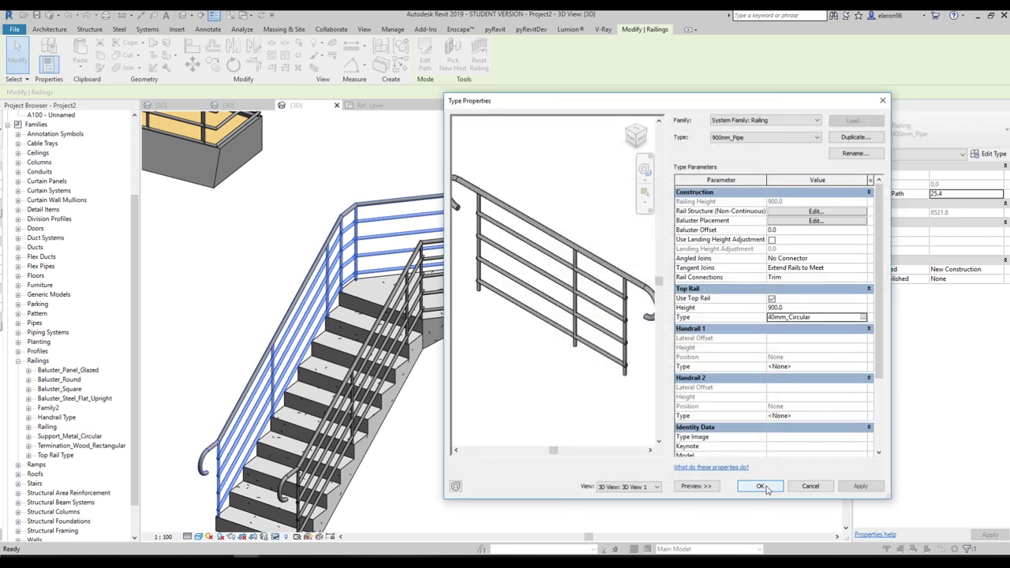
click(762, 485)
Inspect the extended top rail and its curved terminations at the lower and upper ends of the stair railing
shift+middle_drag(469, 438, 635, 418)
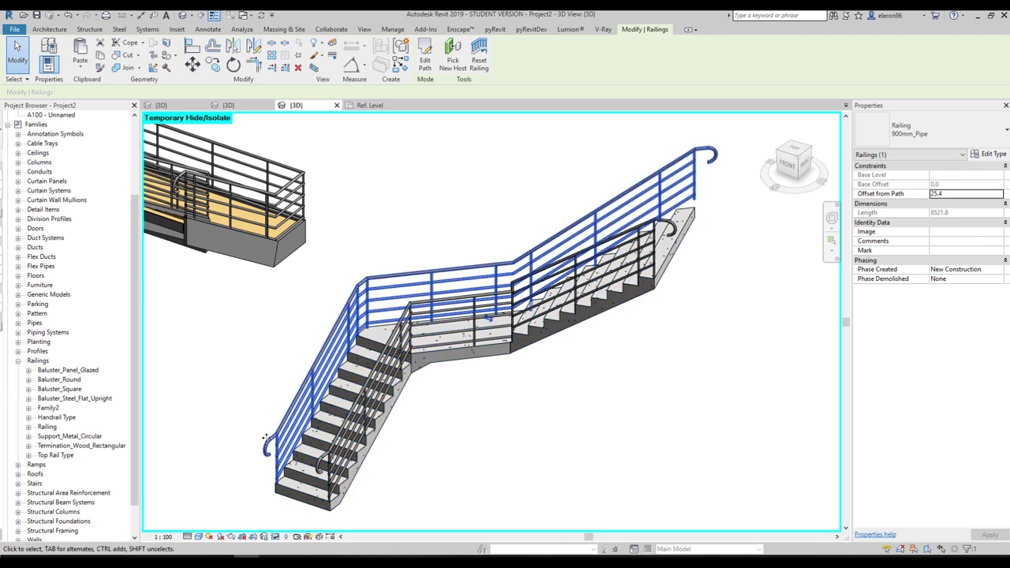
scroll(268, 449, up, 3)
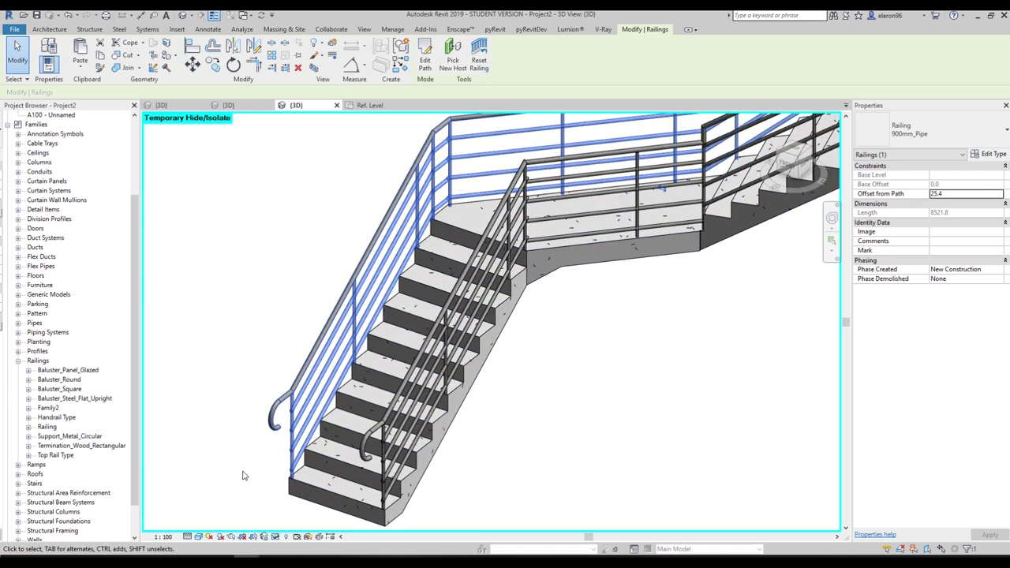
scroll(244, 476, down, 1)
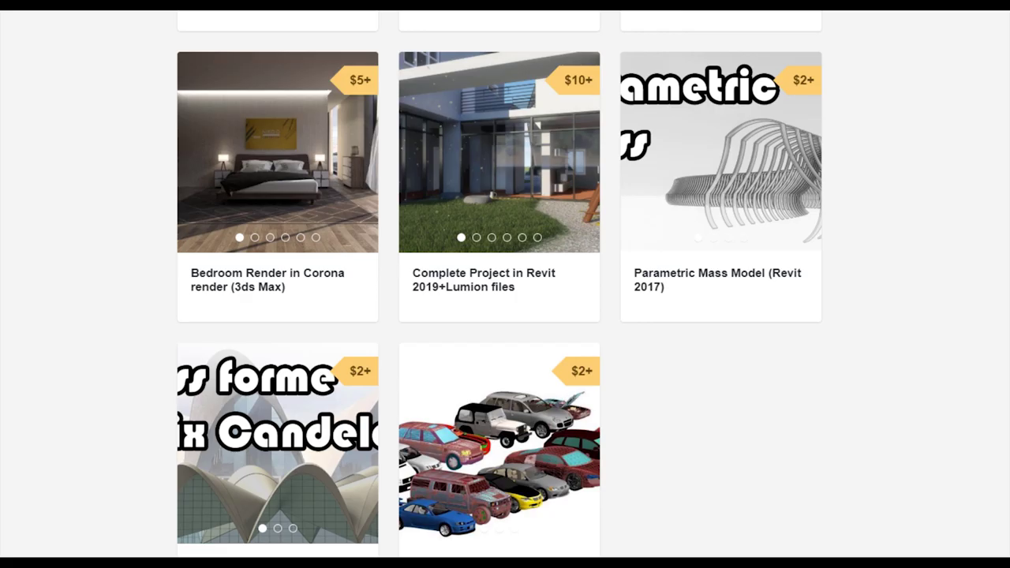
Look through the Revit, Lumion and rendering products offered on the creator's online store page
scroll(535, 550, up, 8)
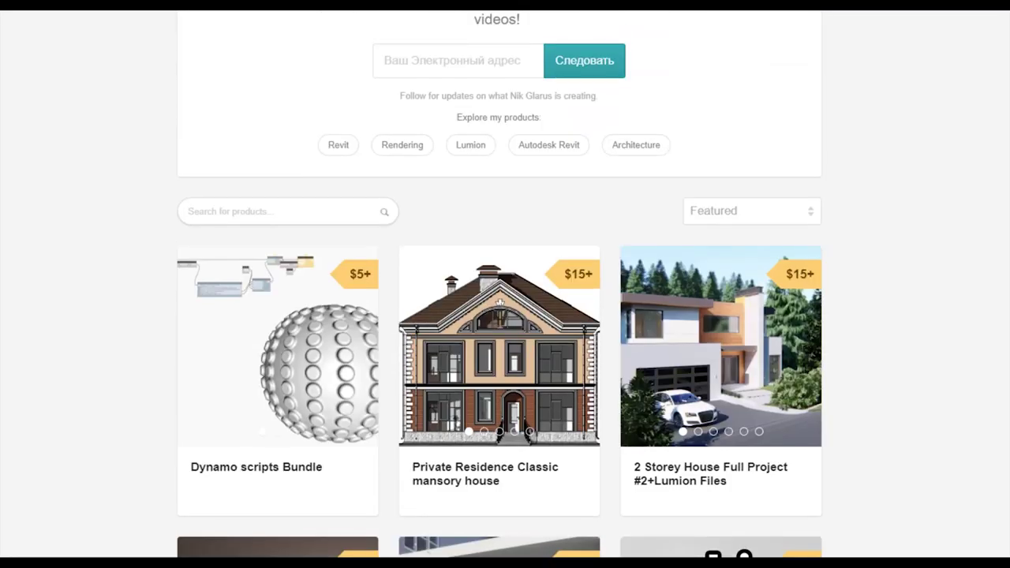
scroll(535, 550, down, 2)
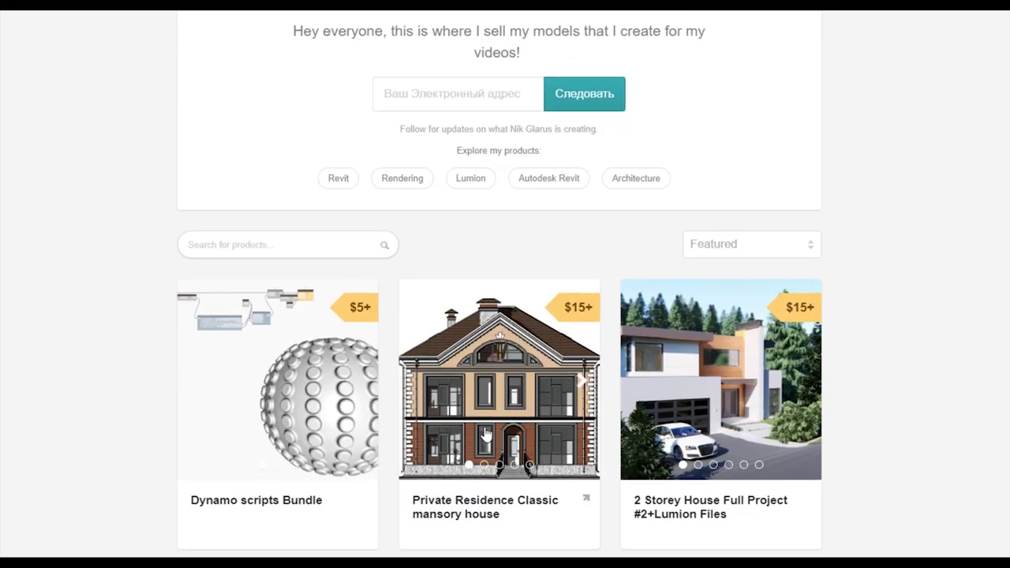
scroll(517, 474, down, 3)
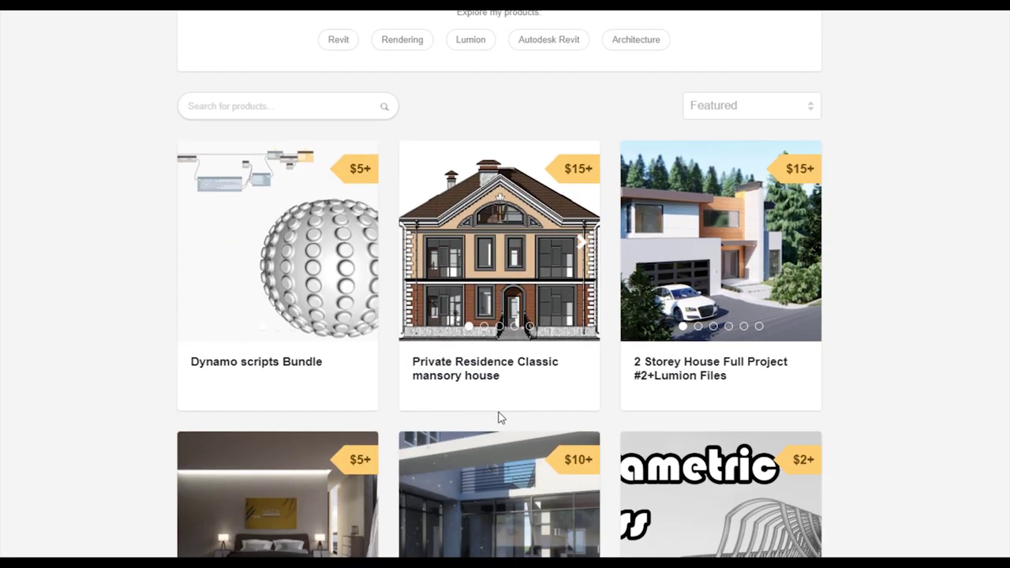
scroll(808, 356, up, 1)
scroll(900, 382, up, 2)
scroll(899, 381, up, 2)
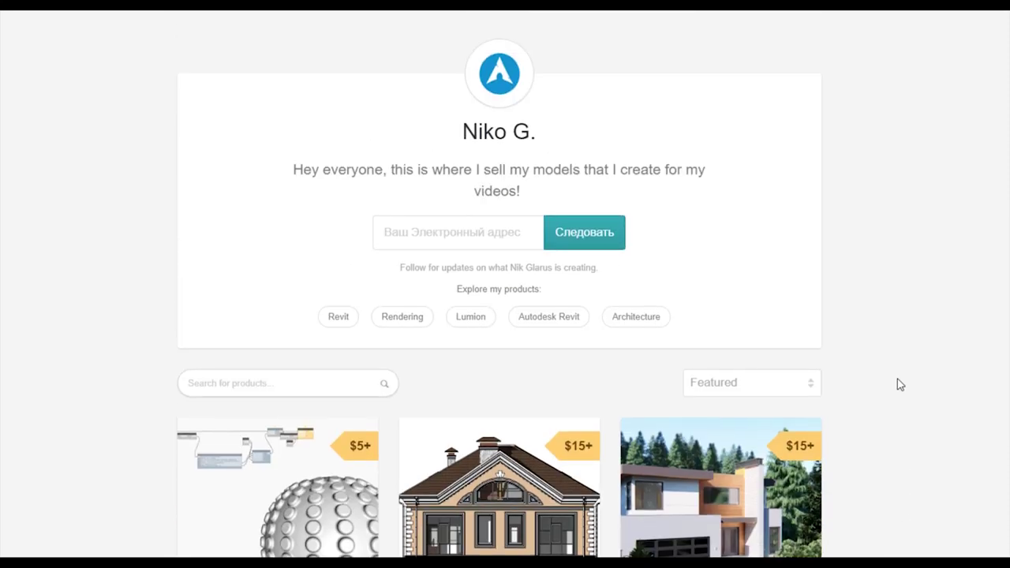
scroll(893, 385, down, 3)
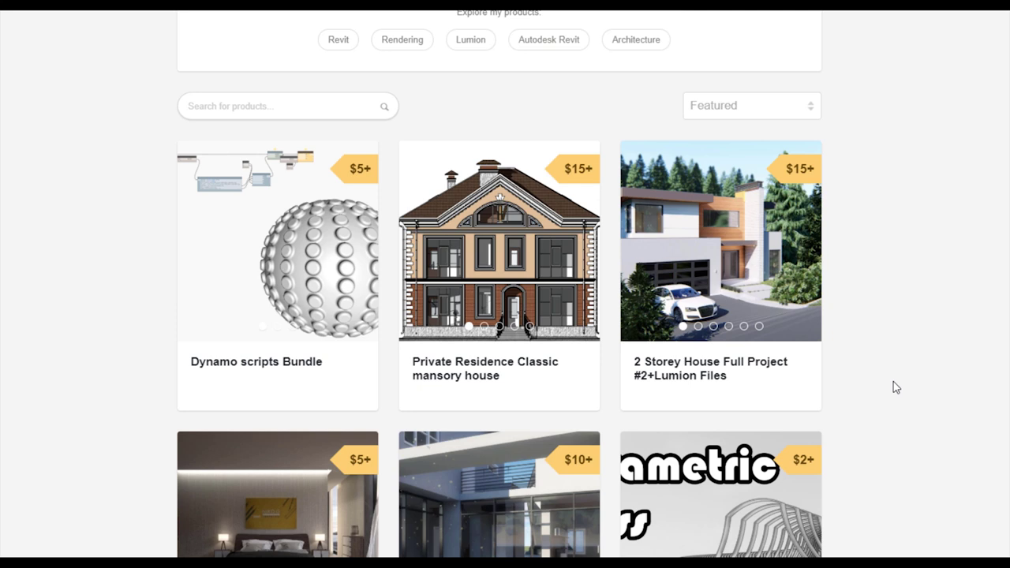
scroll(895, 387, down, 2)
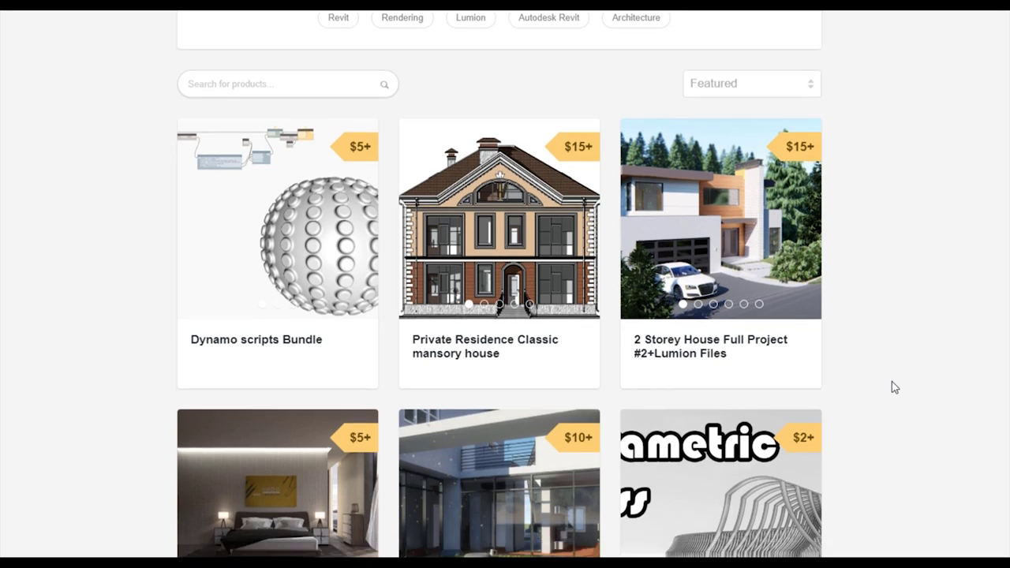